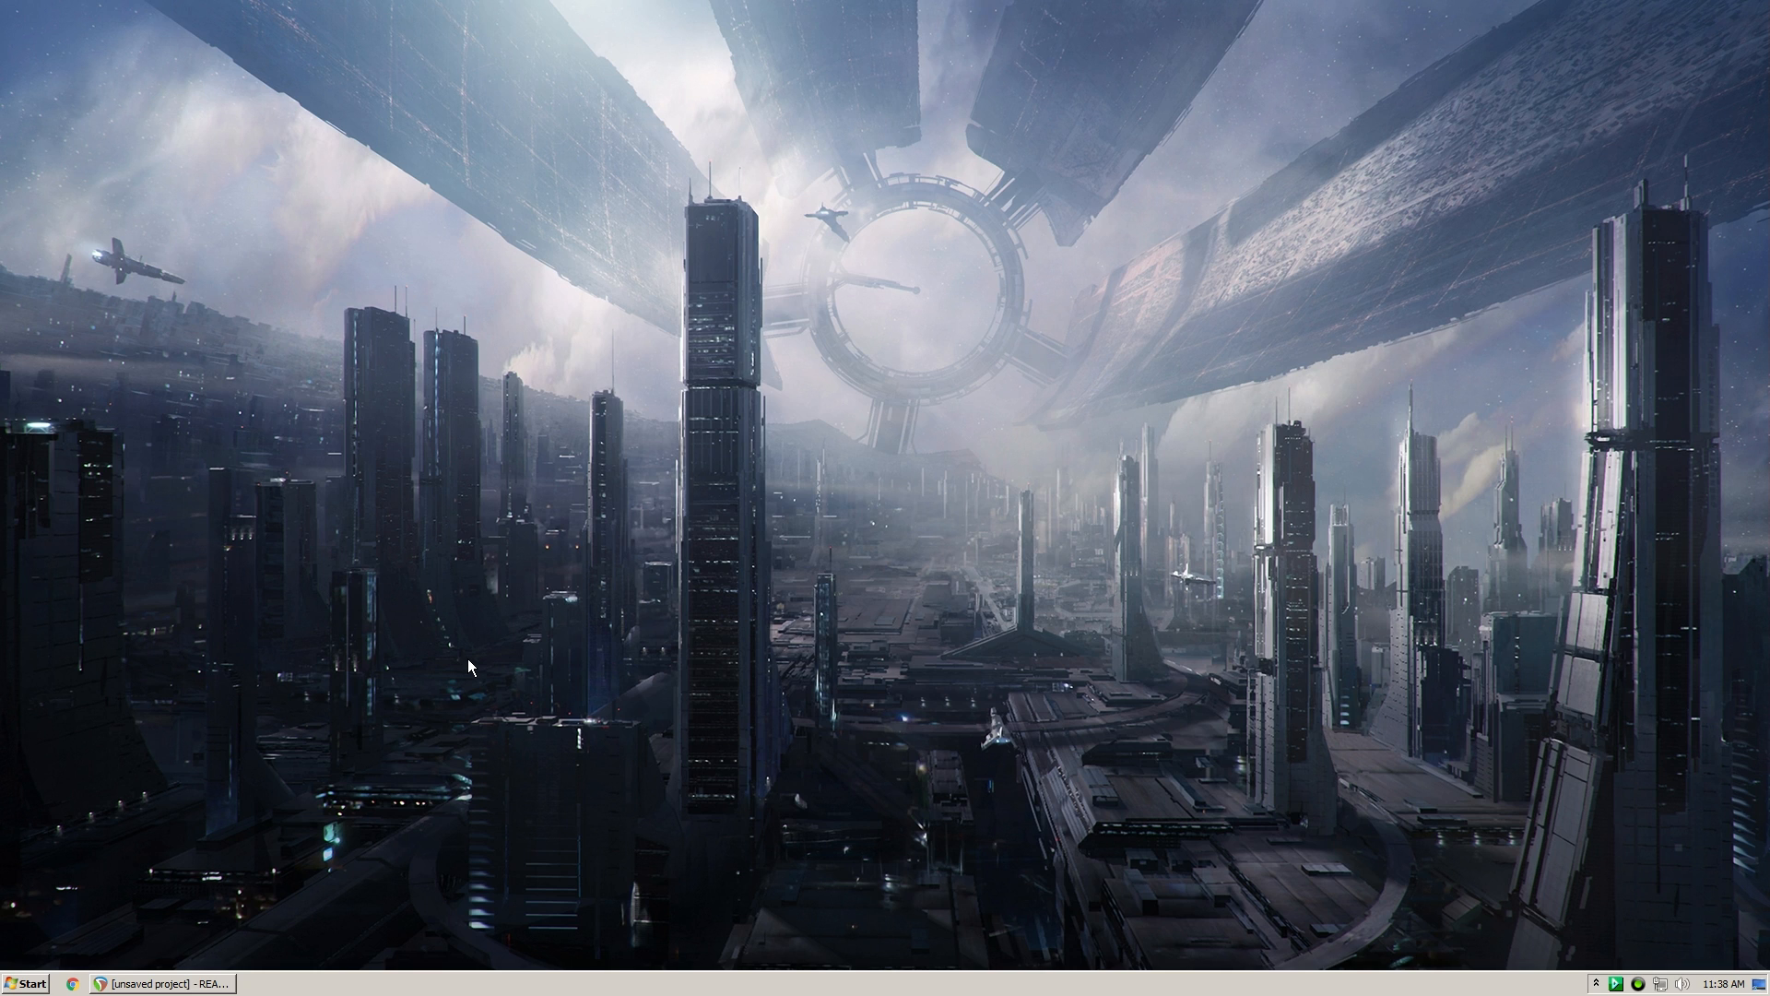
key("super")
type("reap")
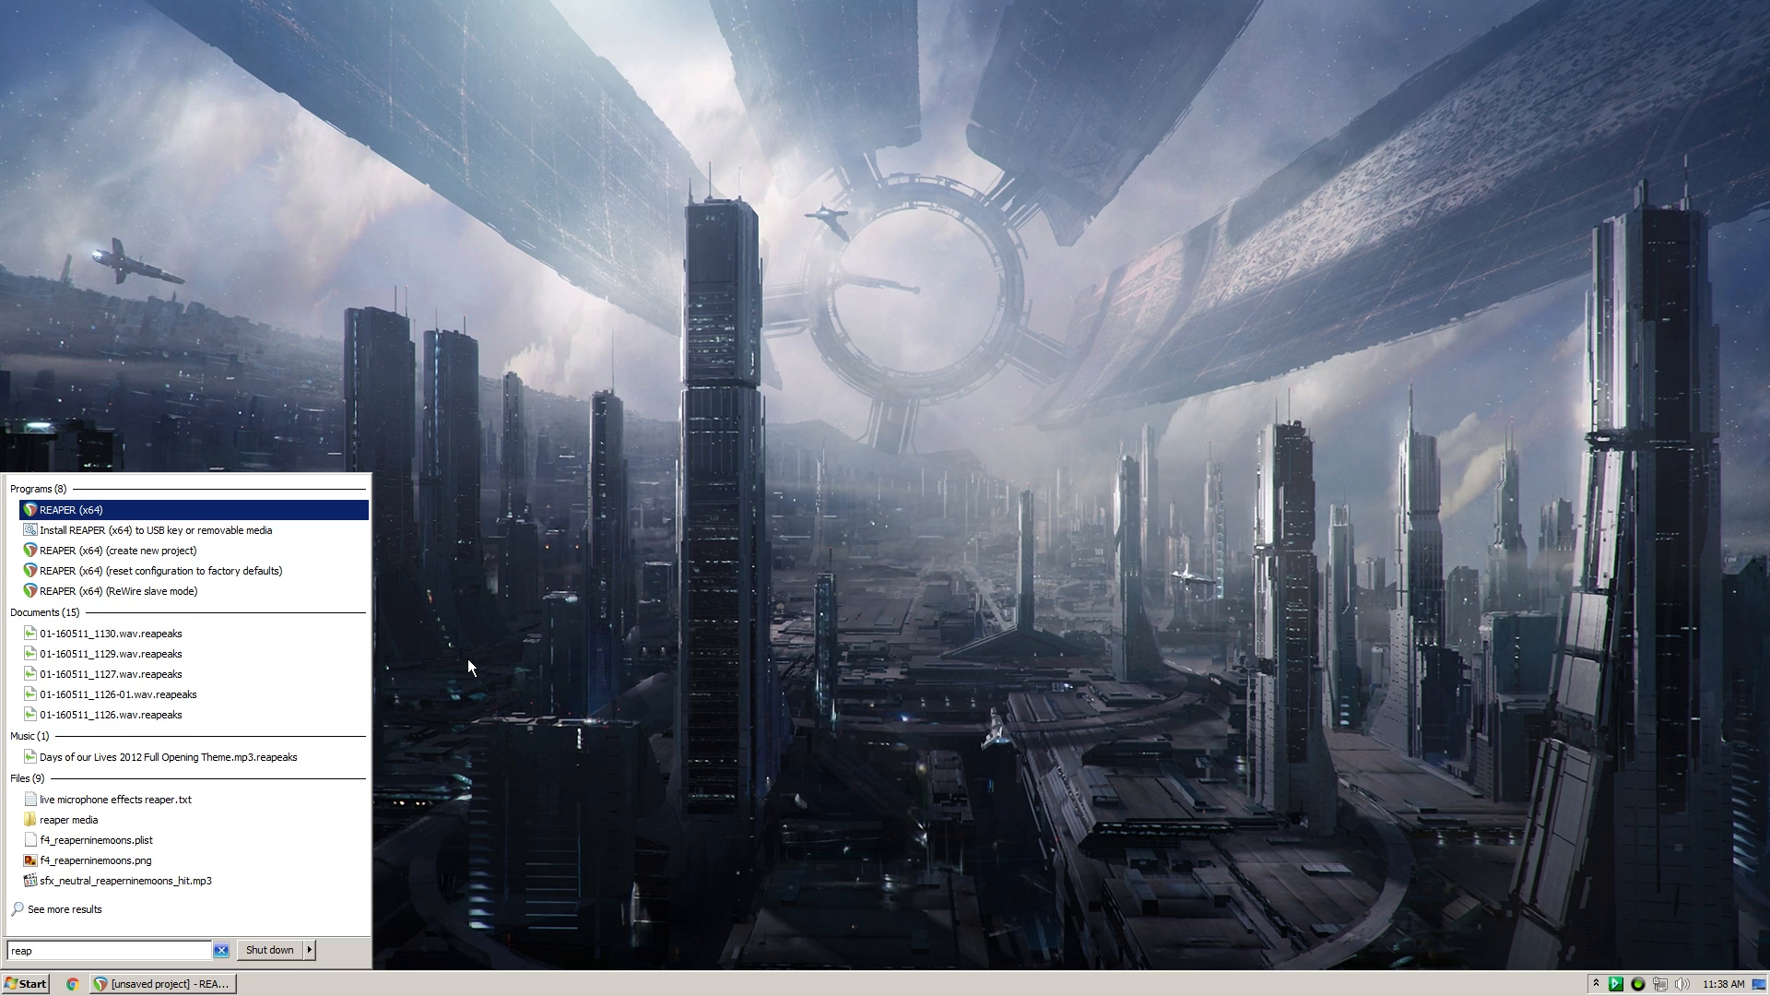
left_click(467, 658)
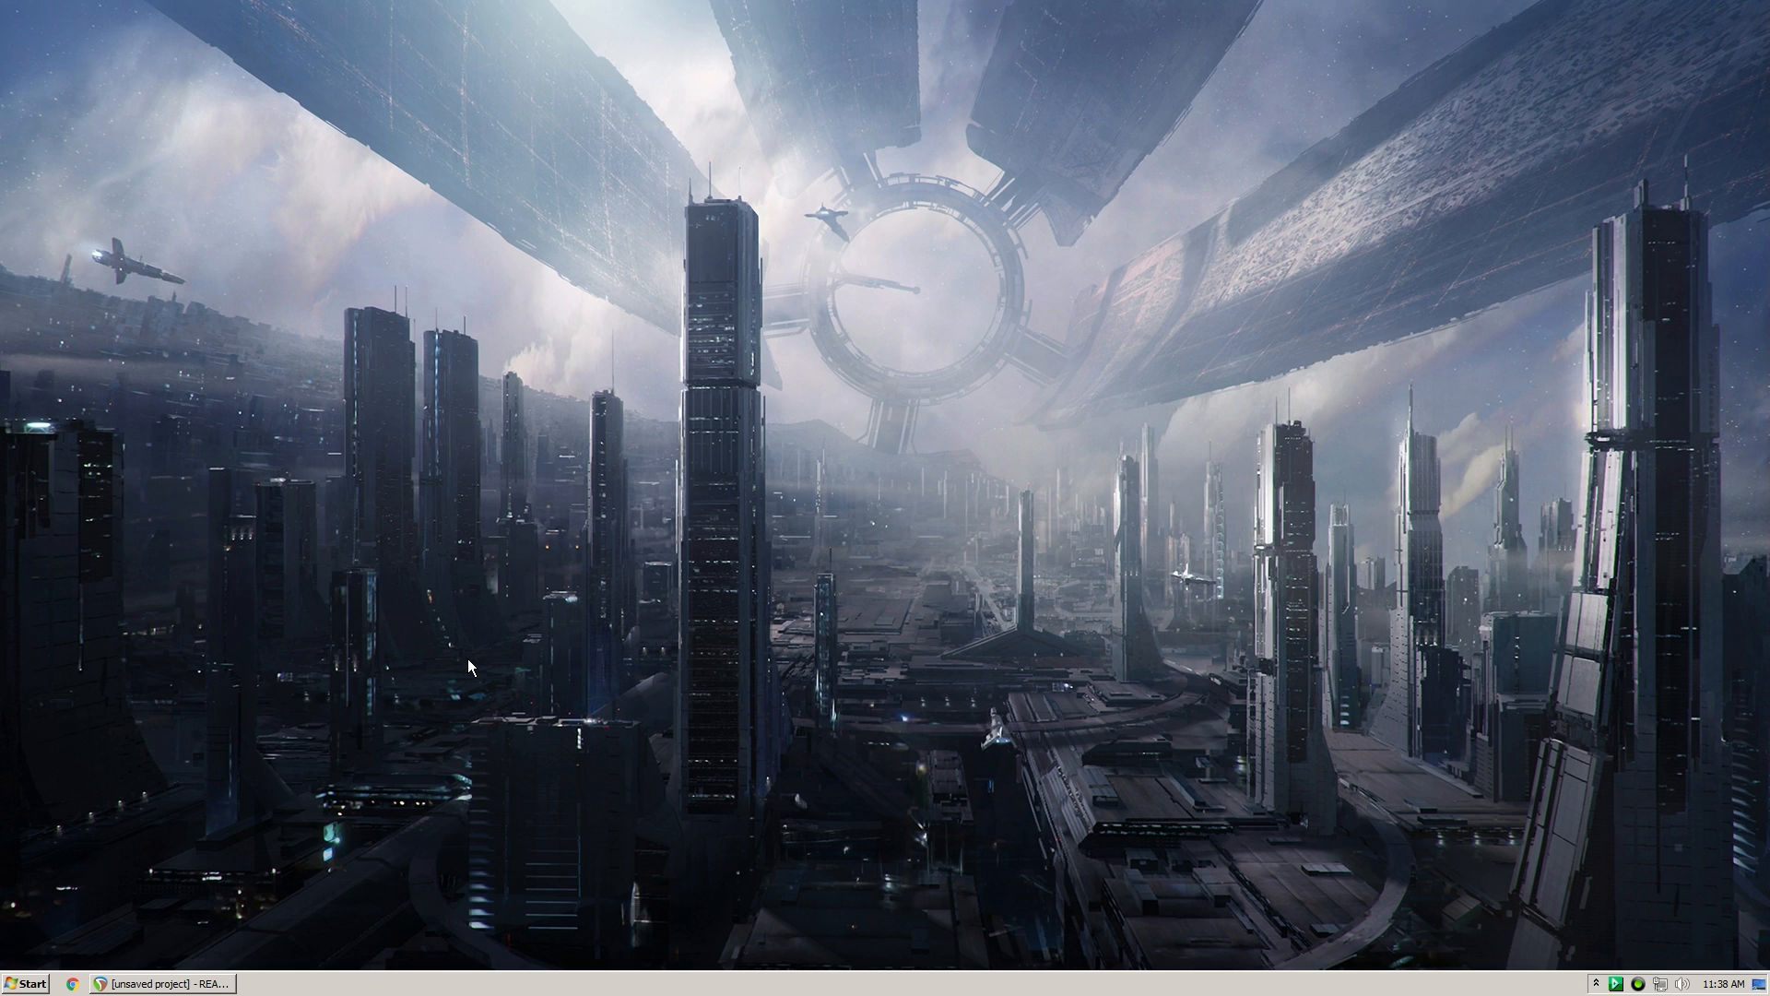
left_click(184, 983)
left_click(185, 984)
- Open Firefox and search the web for "reaper"
key("super+r")
key("Return")
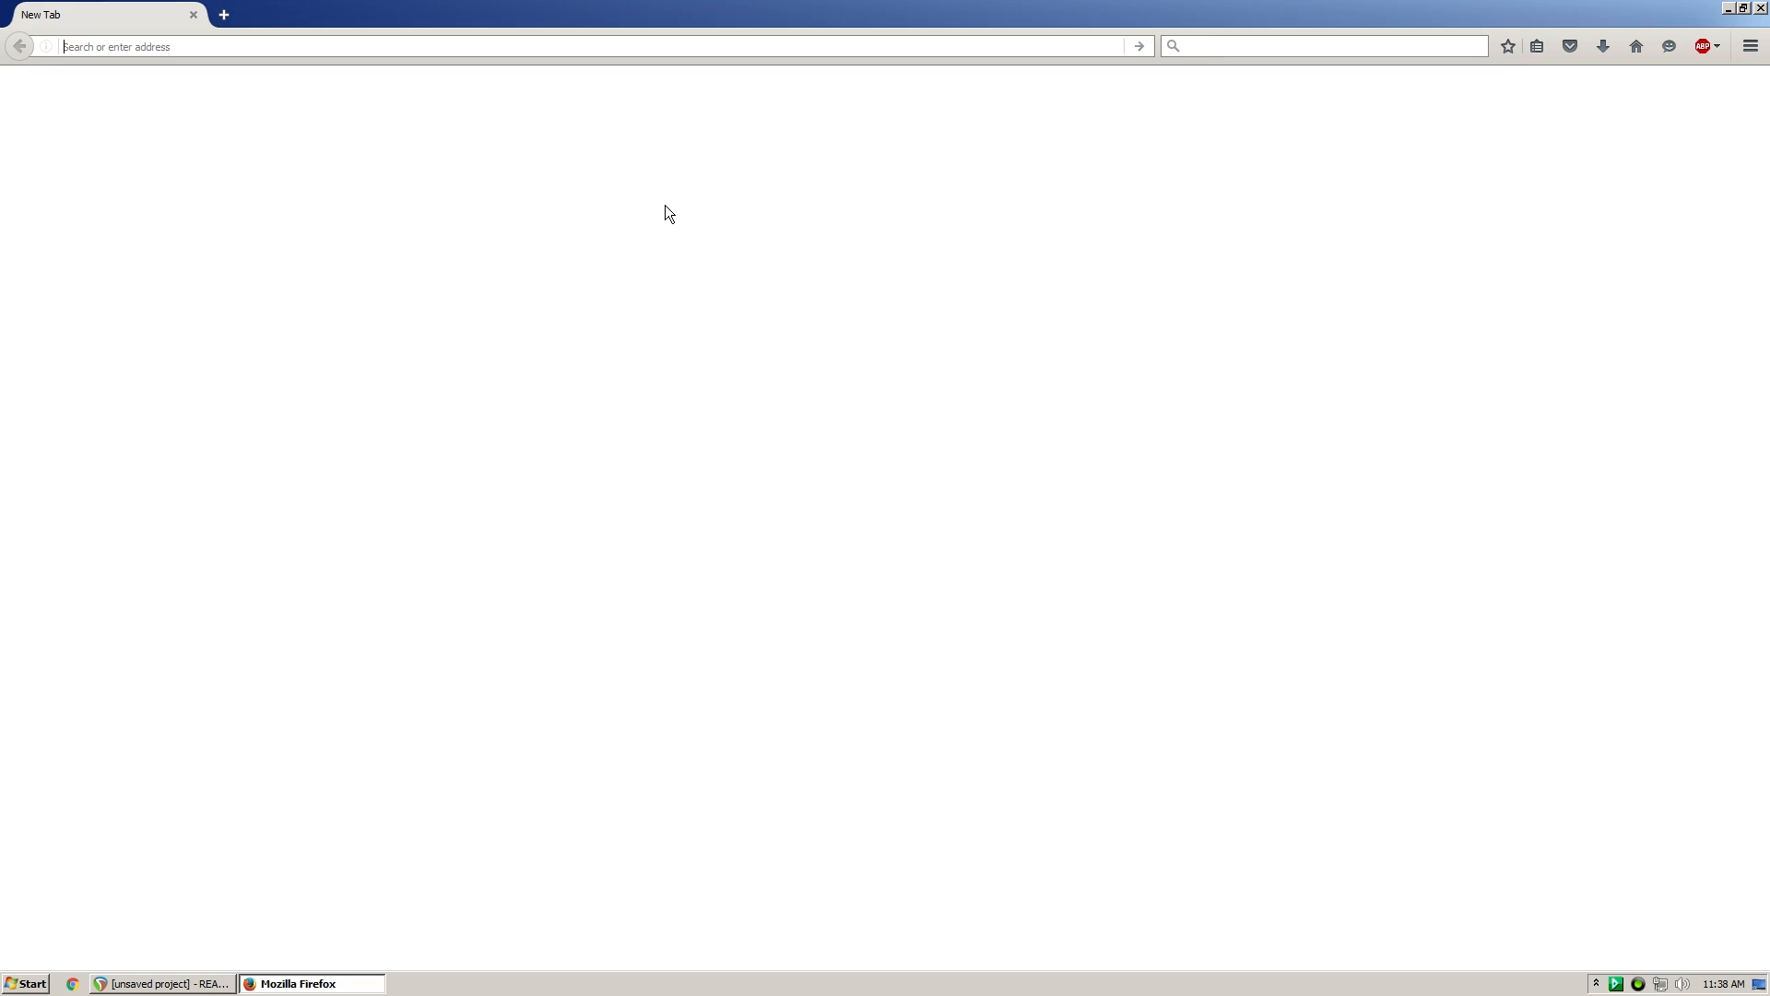
double_click(661, 28)
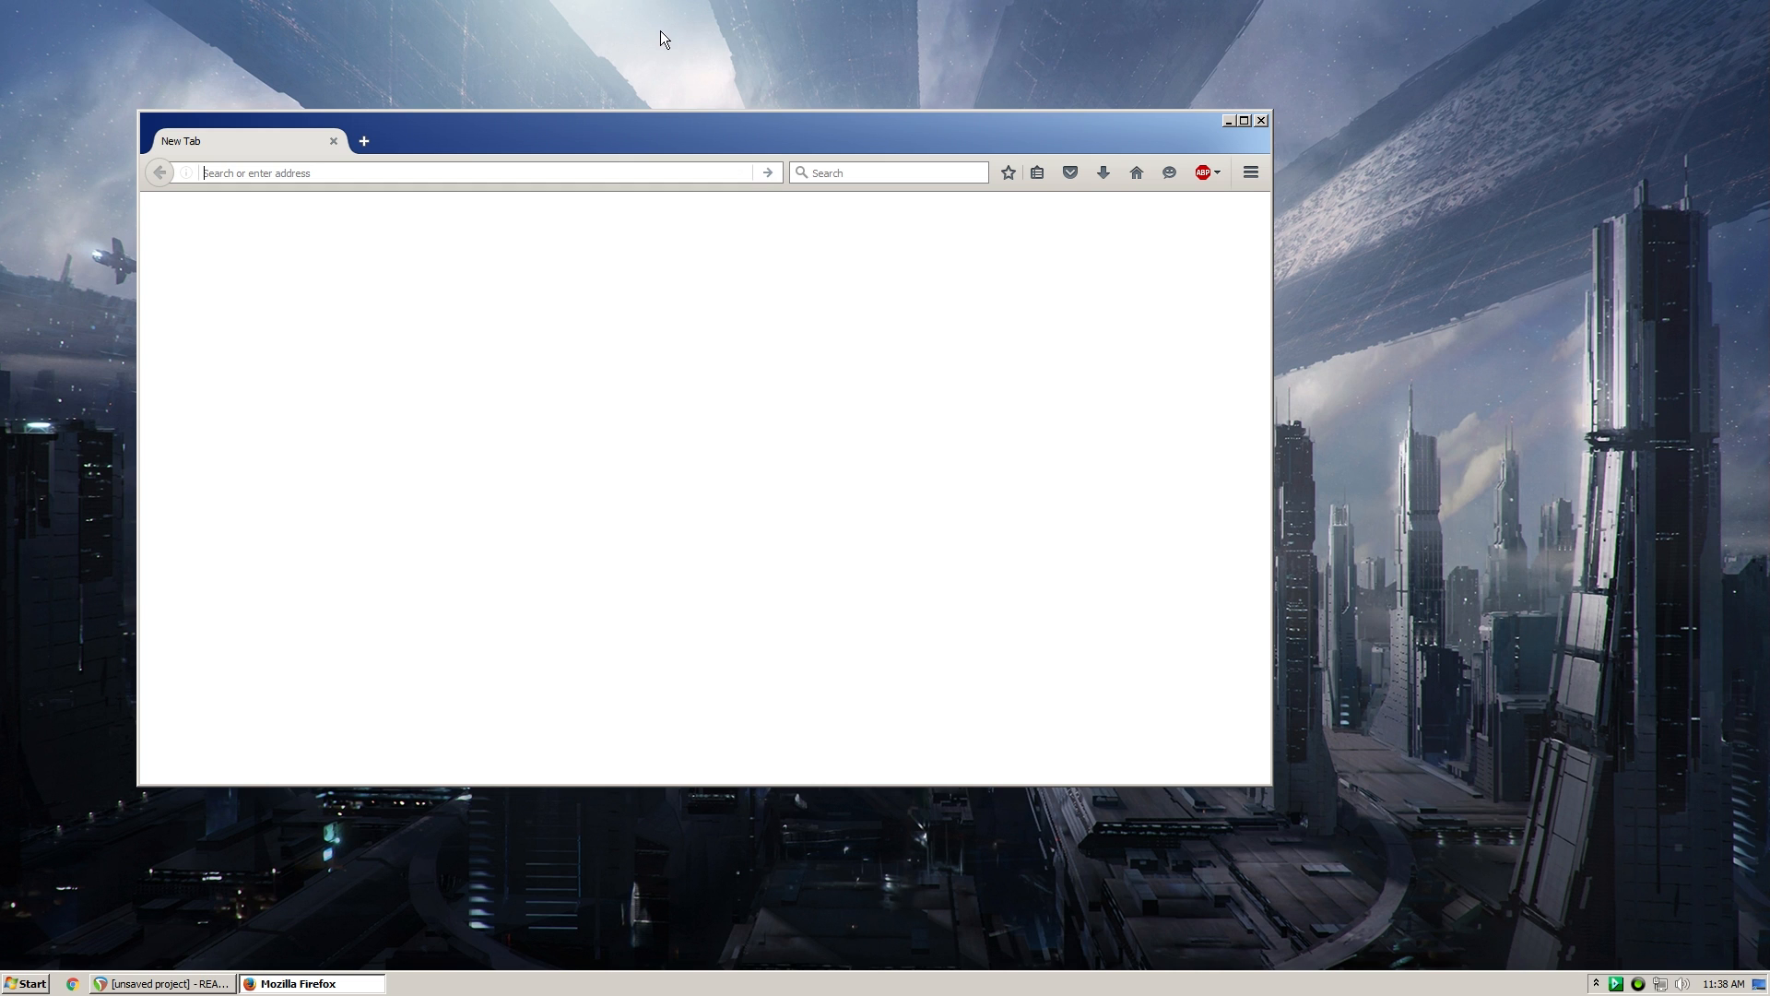
left_click_drag(630, 132, 793, 120)
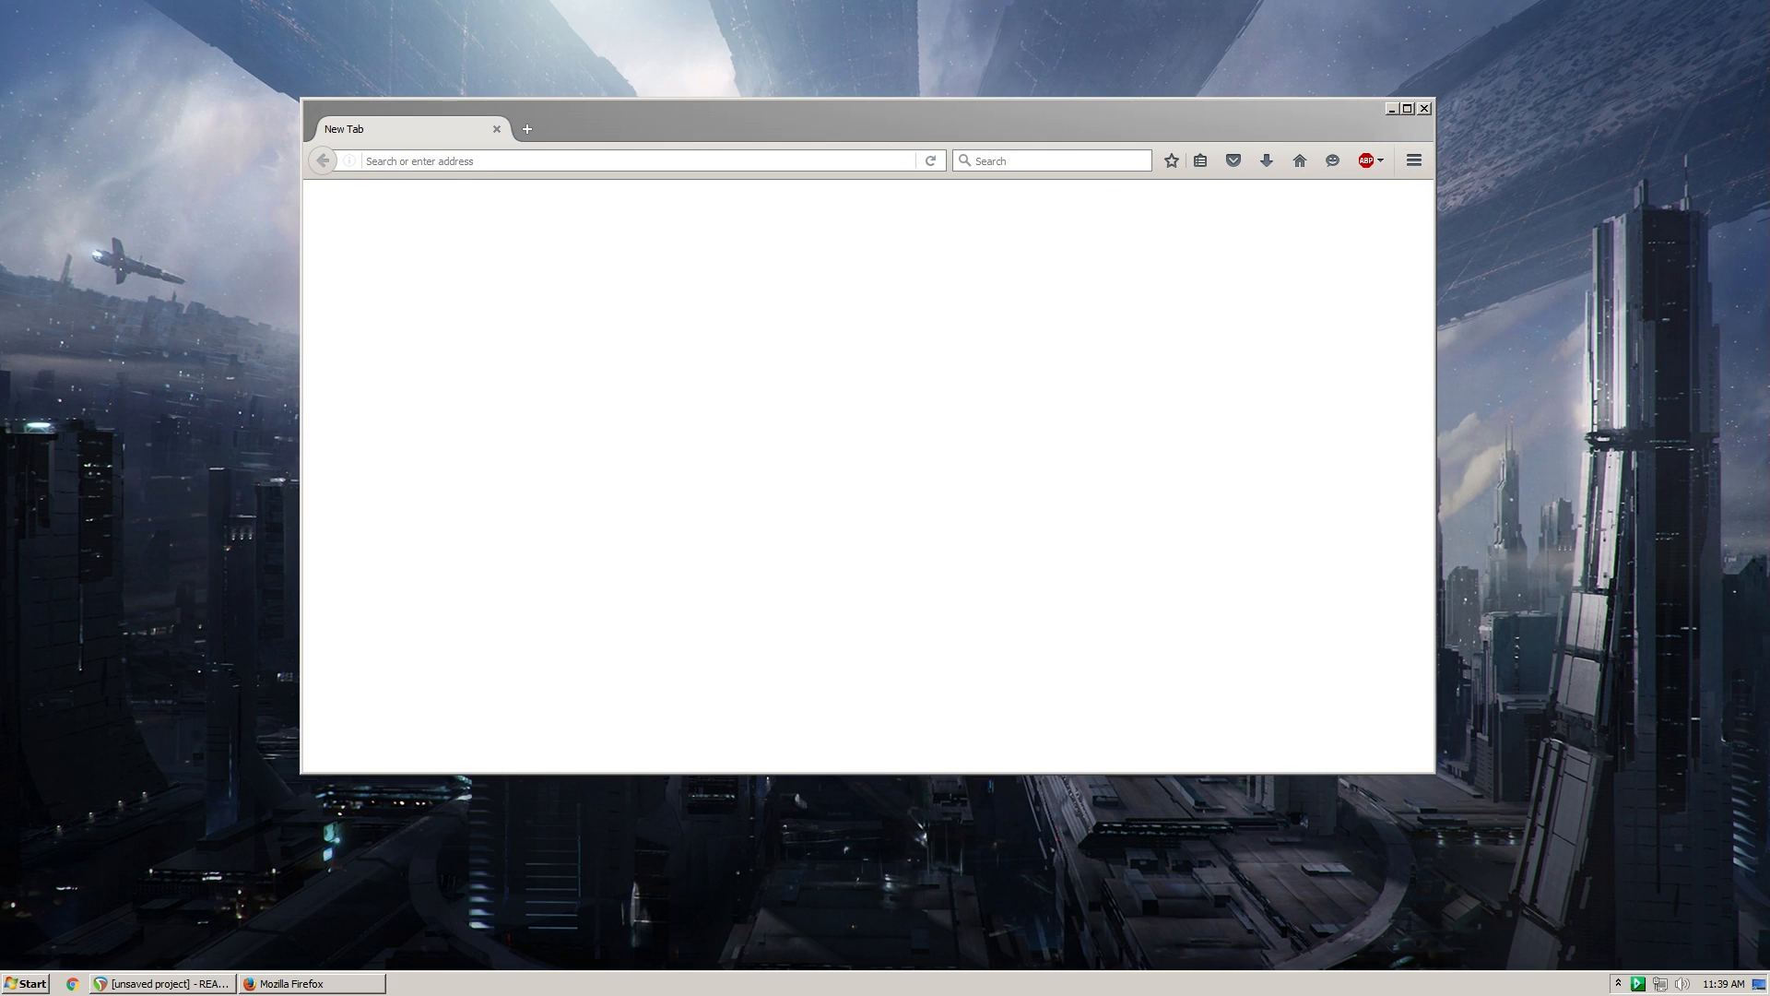
left_click_drag(695, 133, 632, 162)
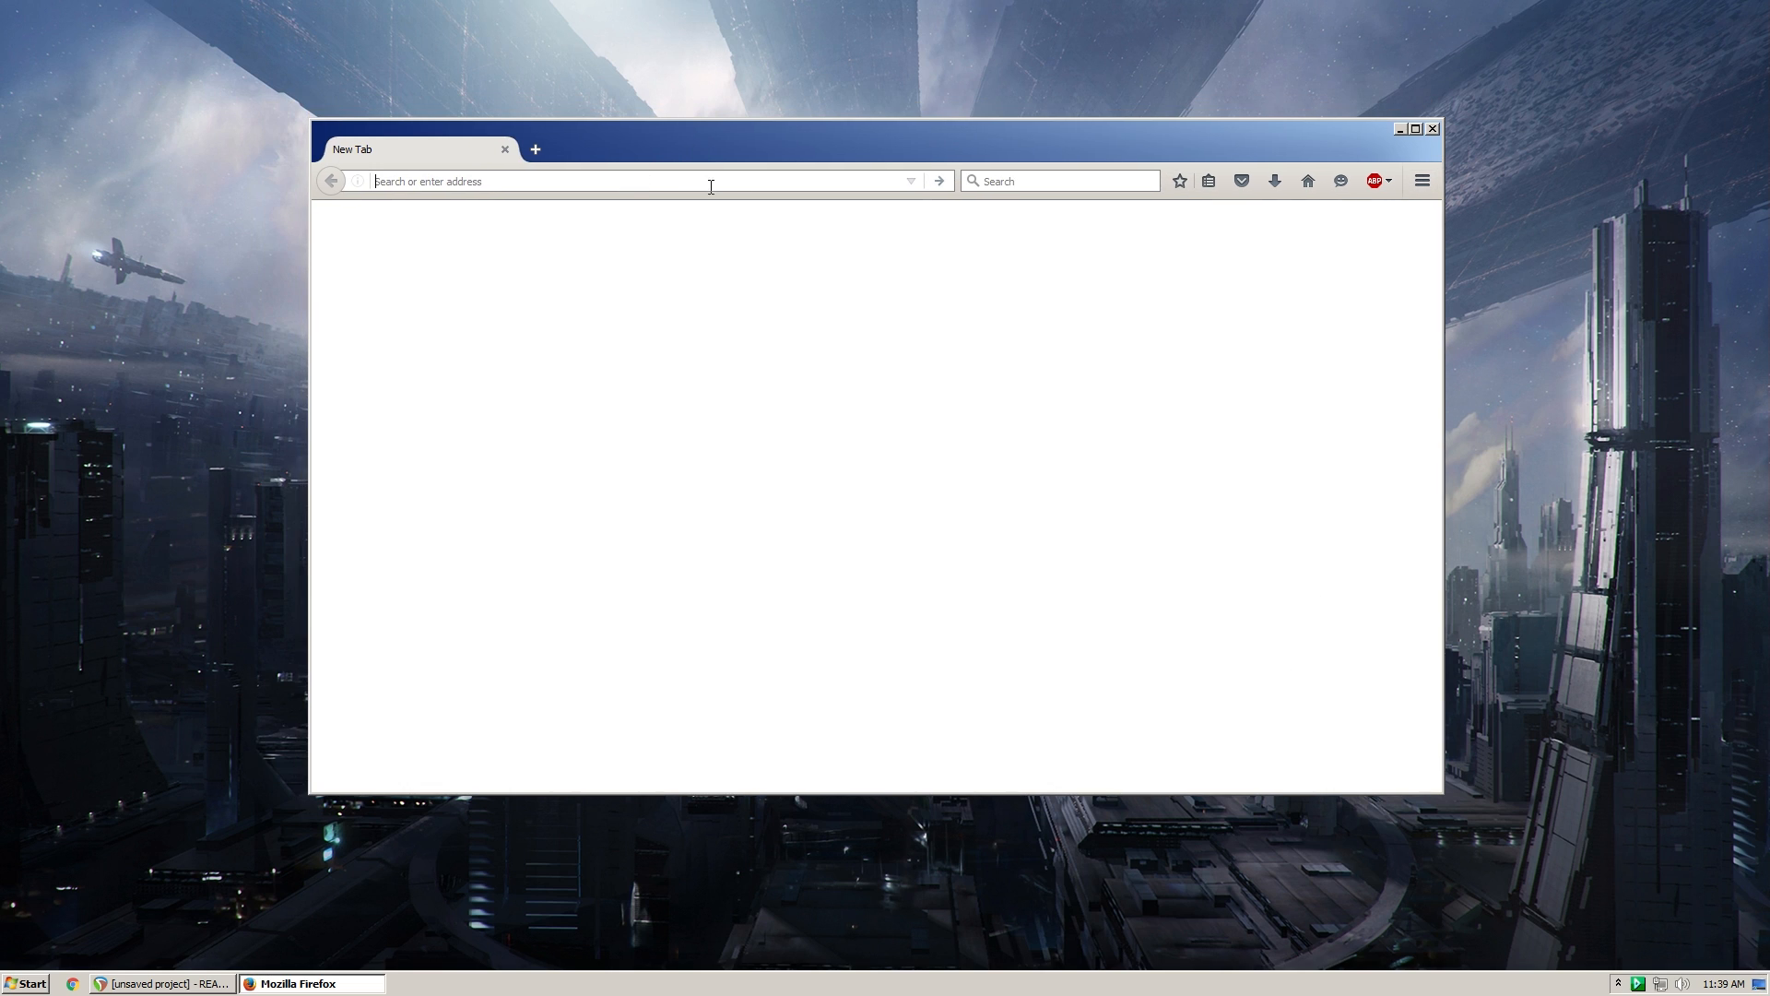
type("reaper")
key("Return")
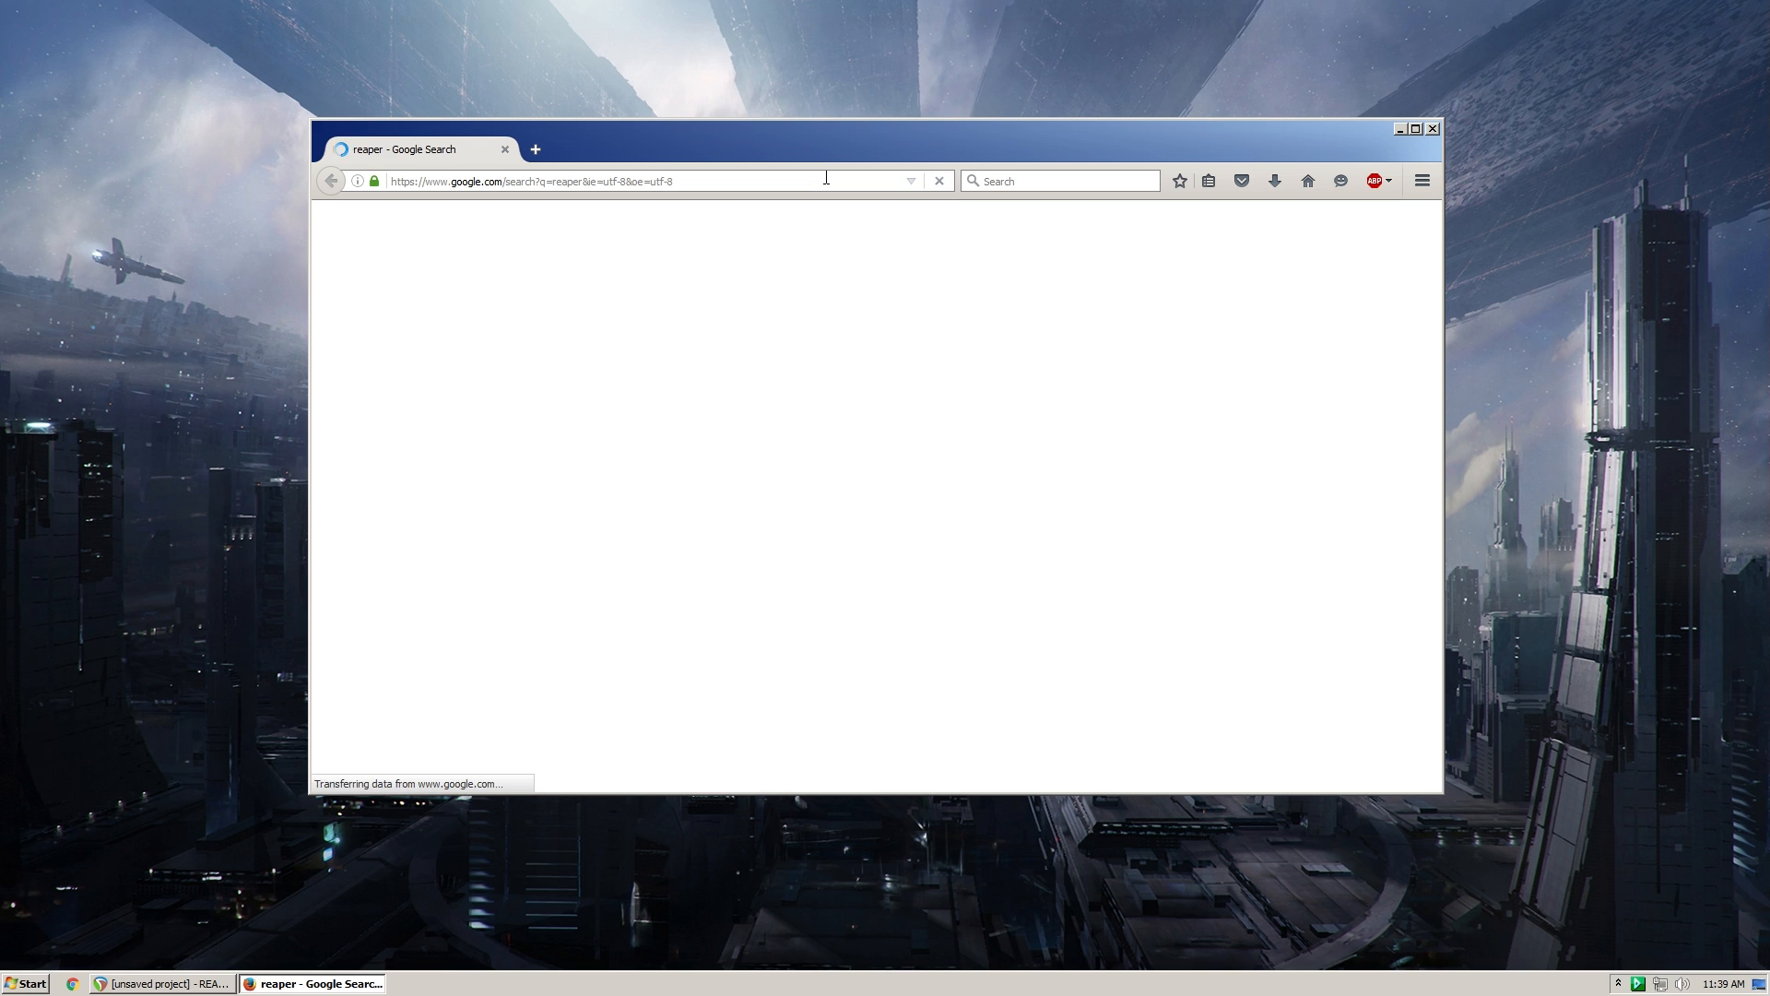
- Search the web for "vb audio" and "asio4all", each in its own new browser tab
key("ctrl+t")
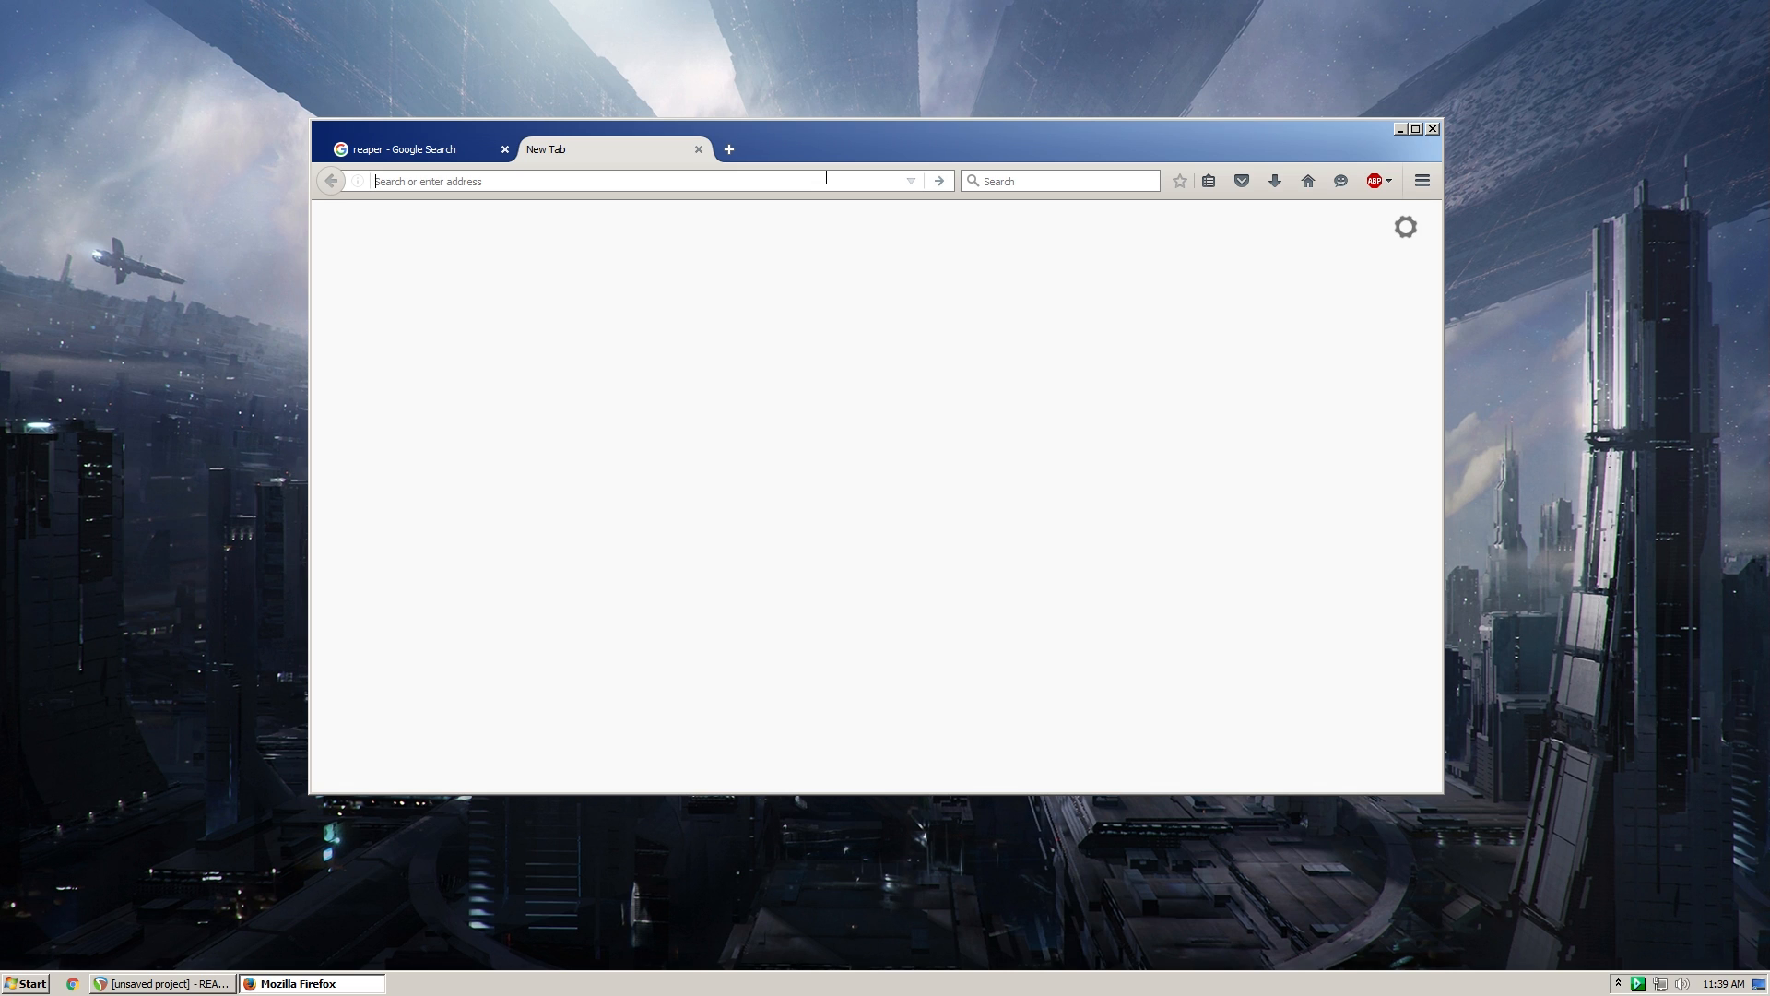
type("vb audio")
key("Return")
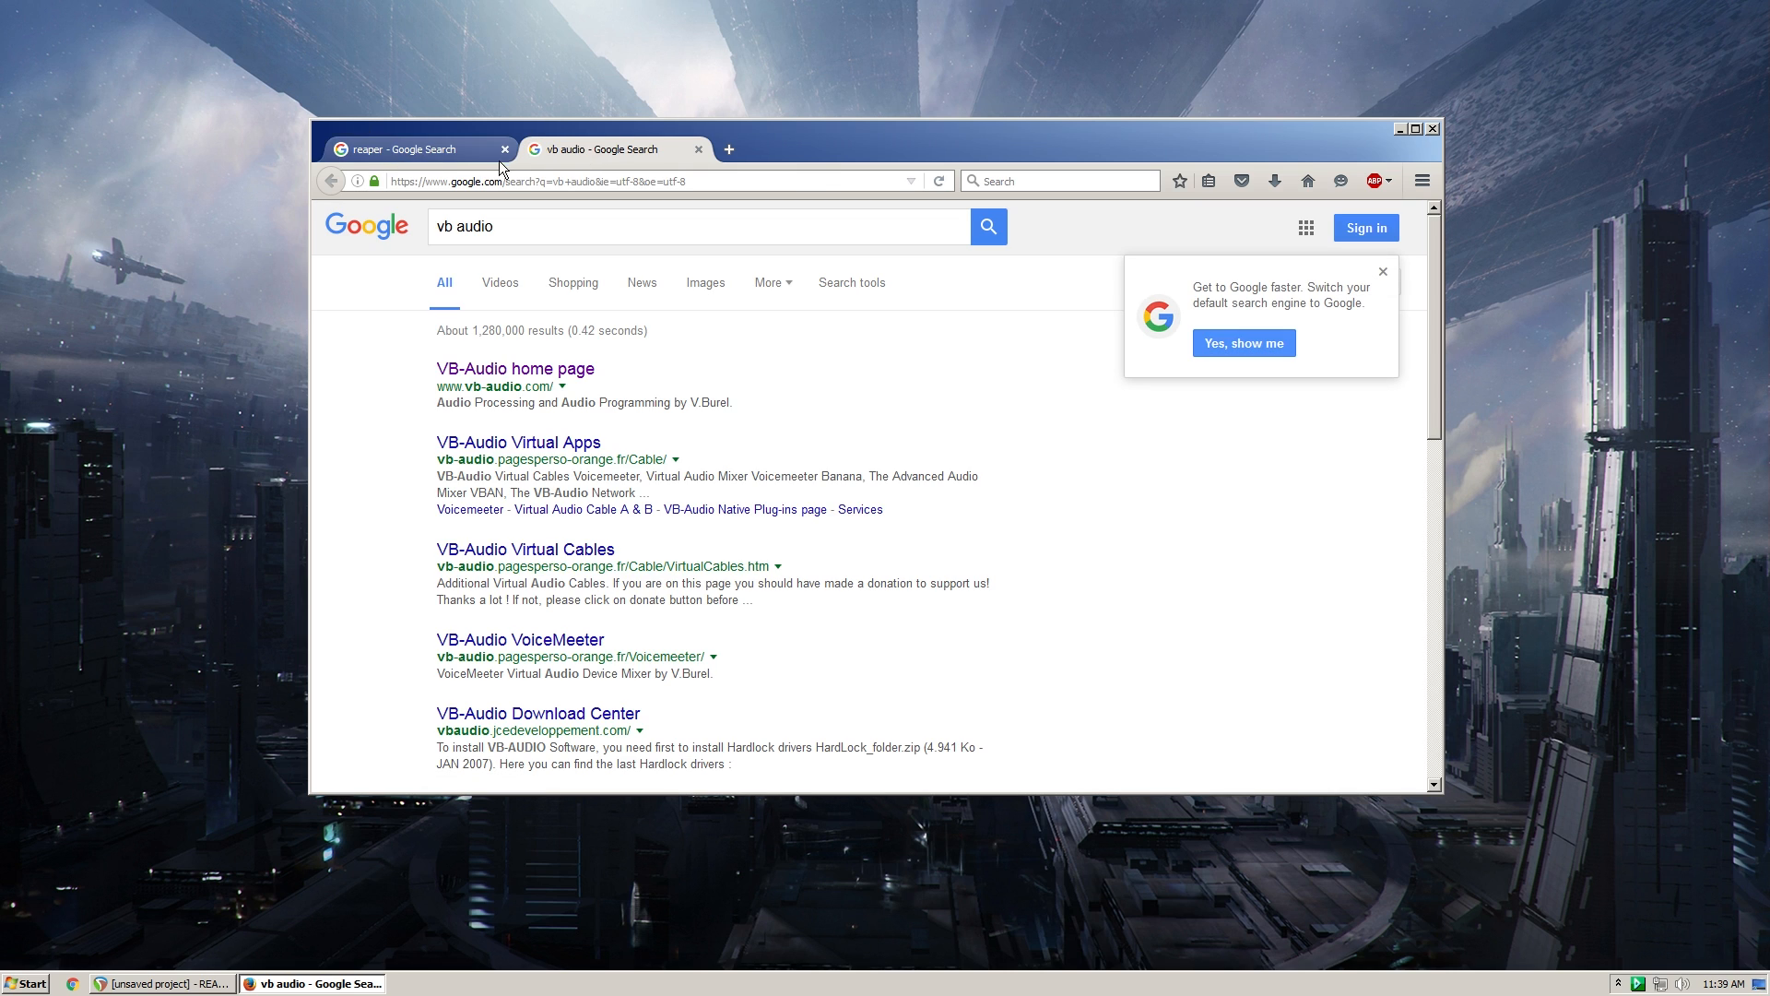
key("ctrl+t")
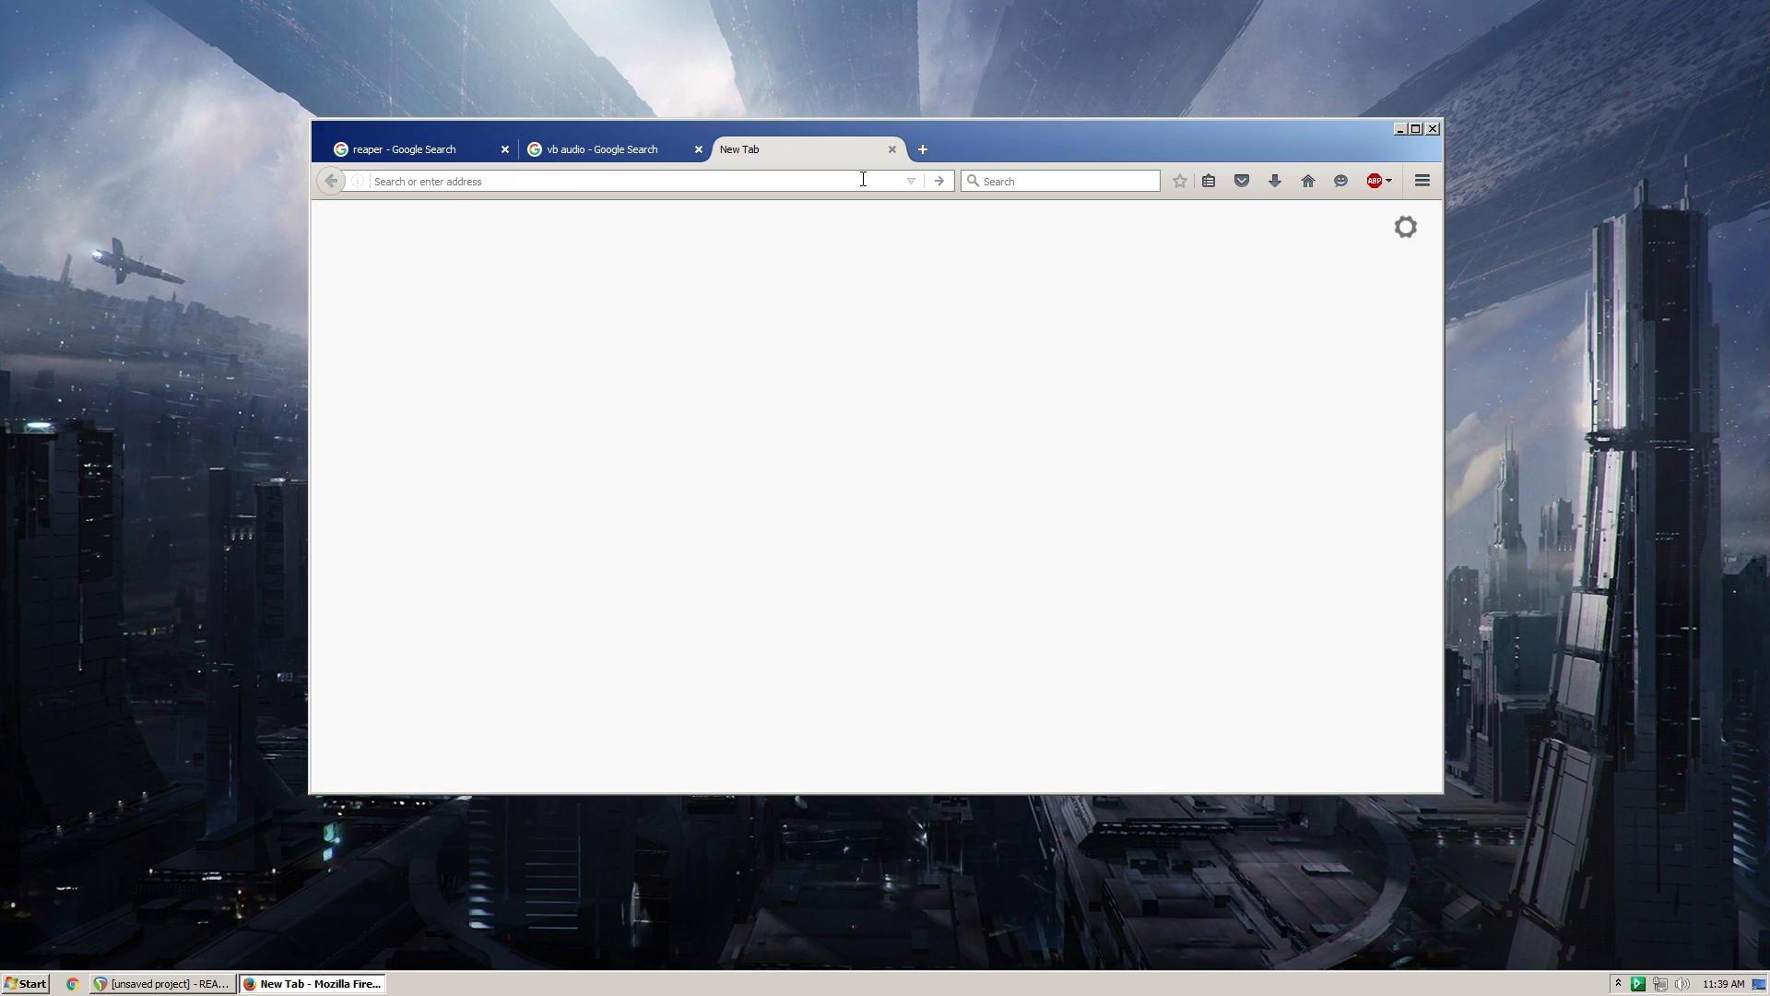
type("asio4all")
key("Return")
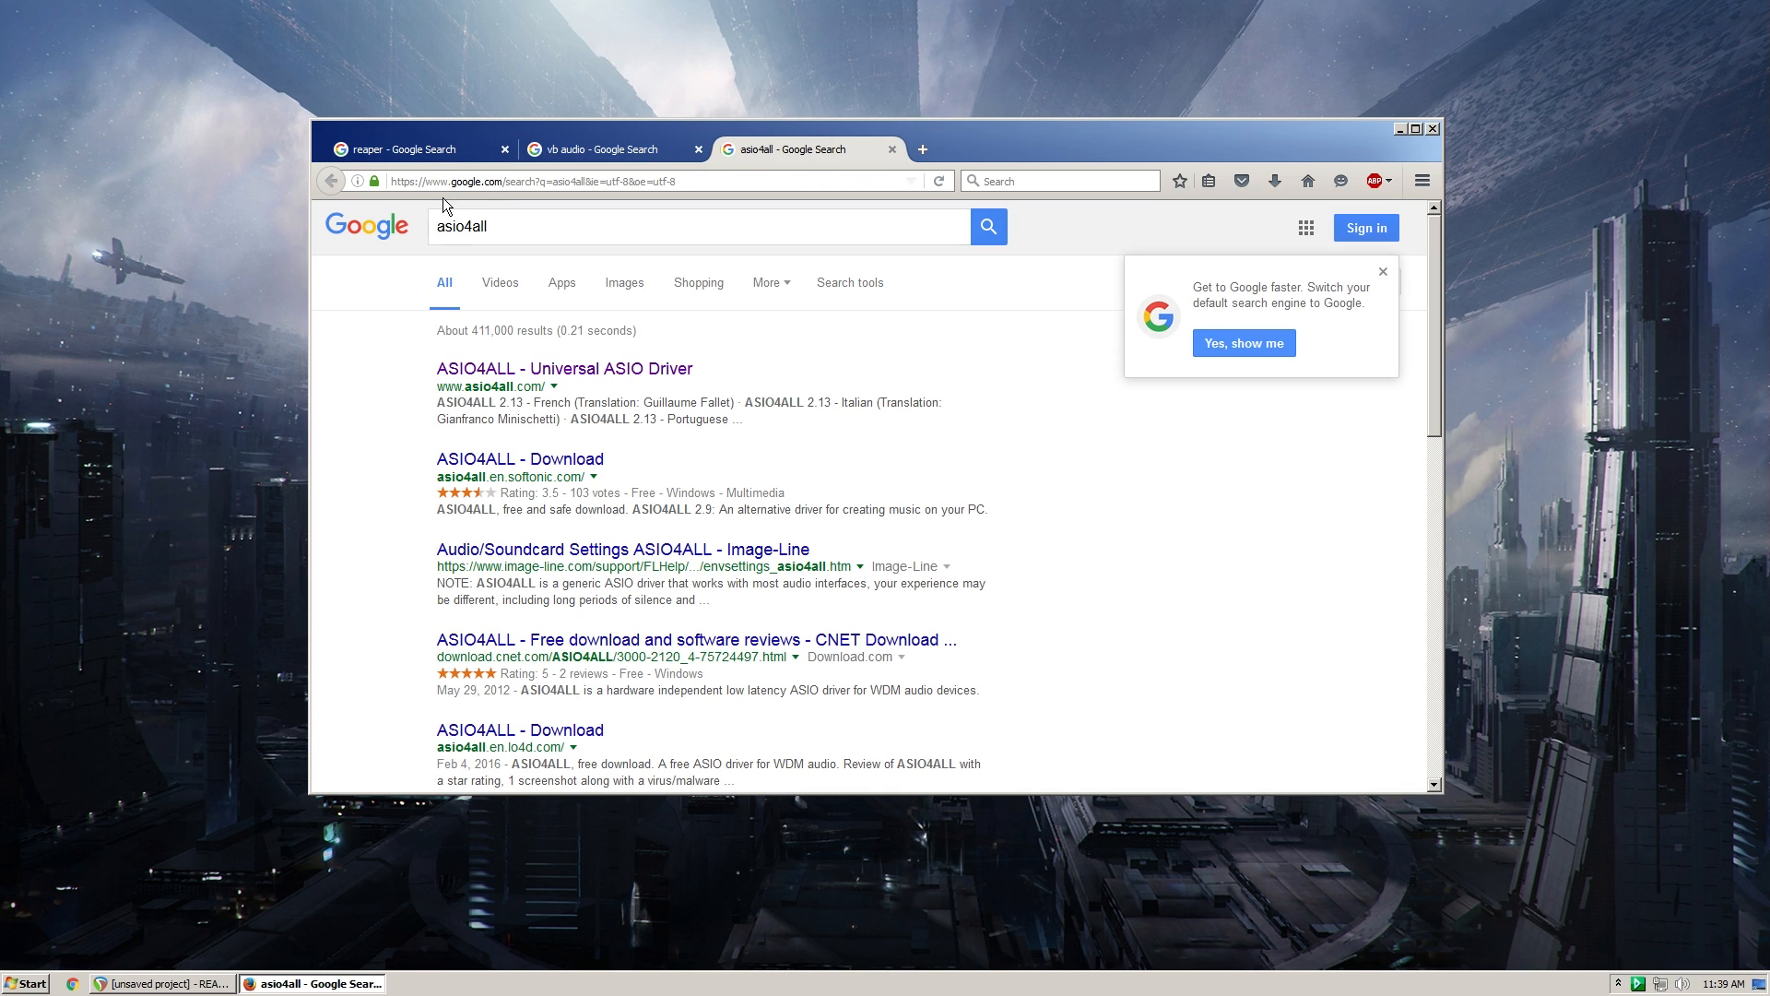
- Open the official ASIO4ALL, VB-Audio and REAPER websites from their respective search results
left_click(498, 369)
left_click(599, 149)
left_click(522, 371)
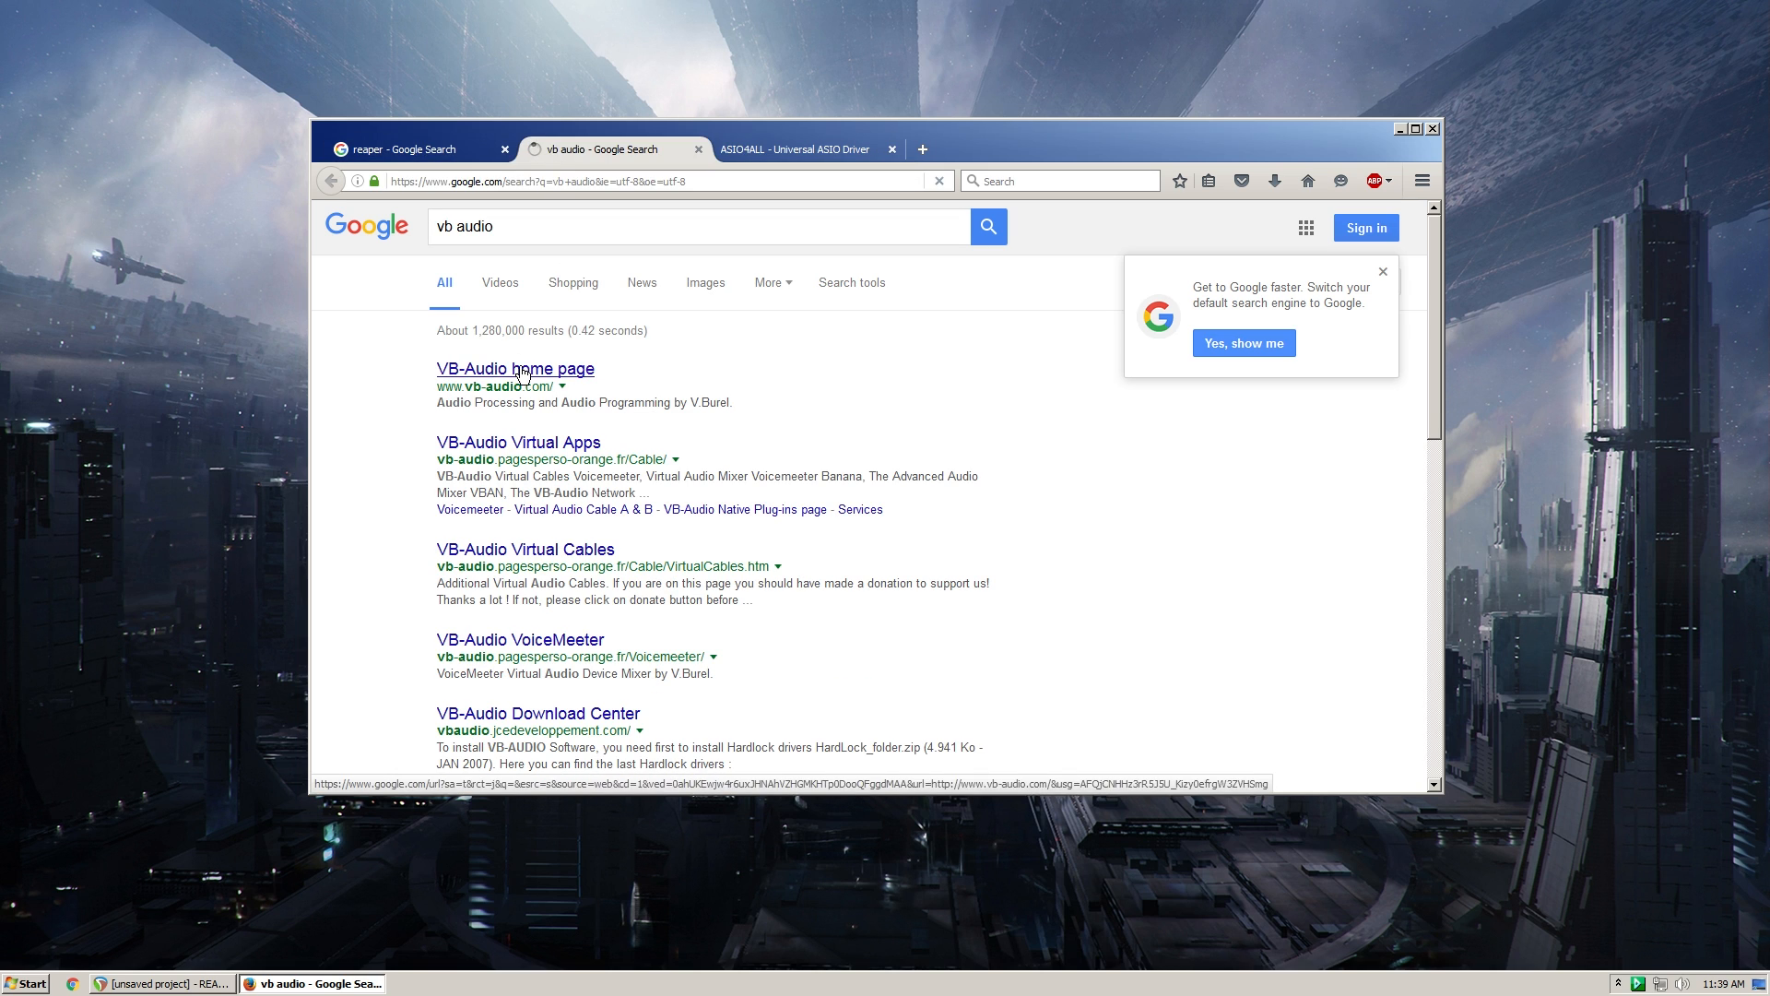
left_click(415, 149)
left_click(563, 369)
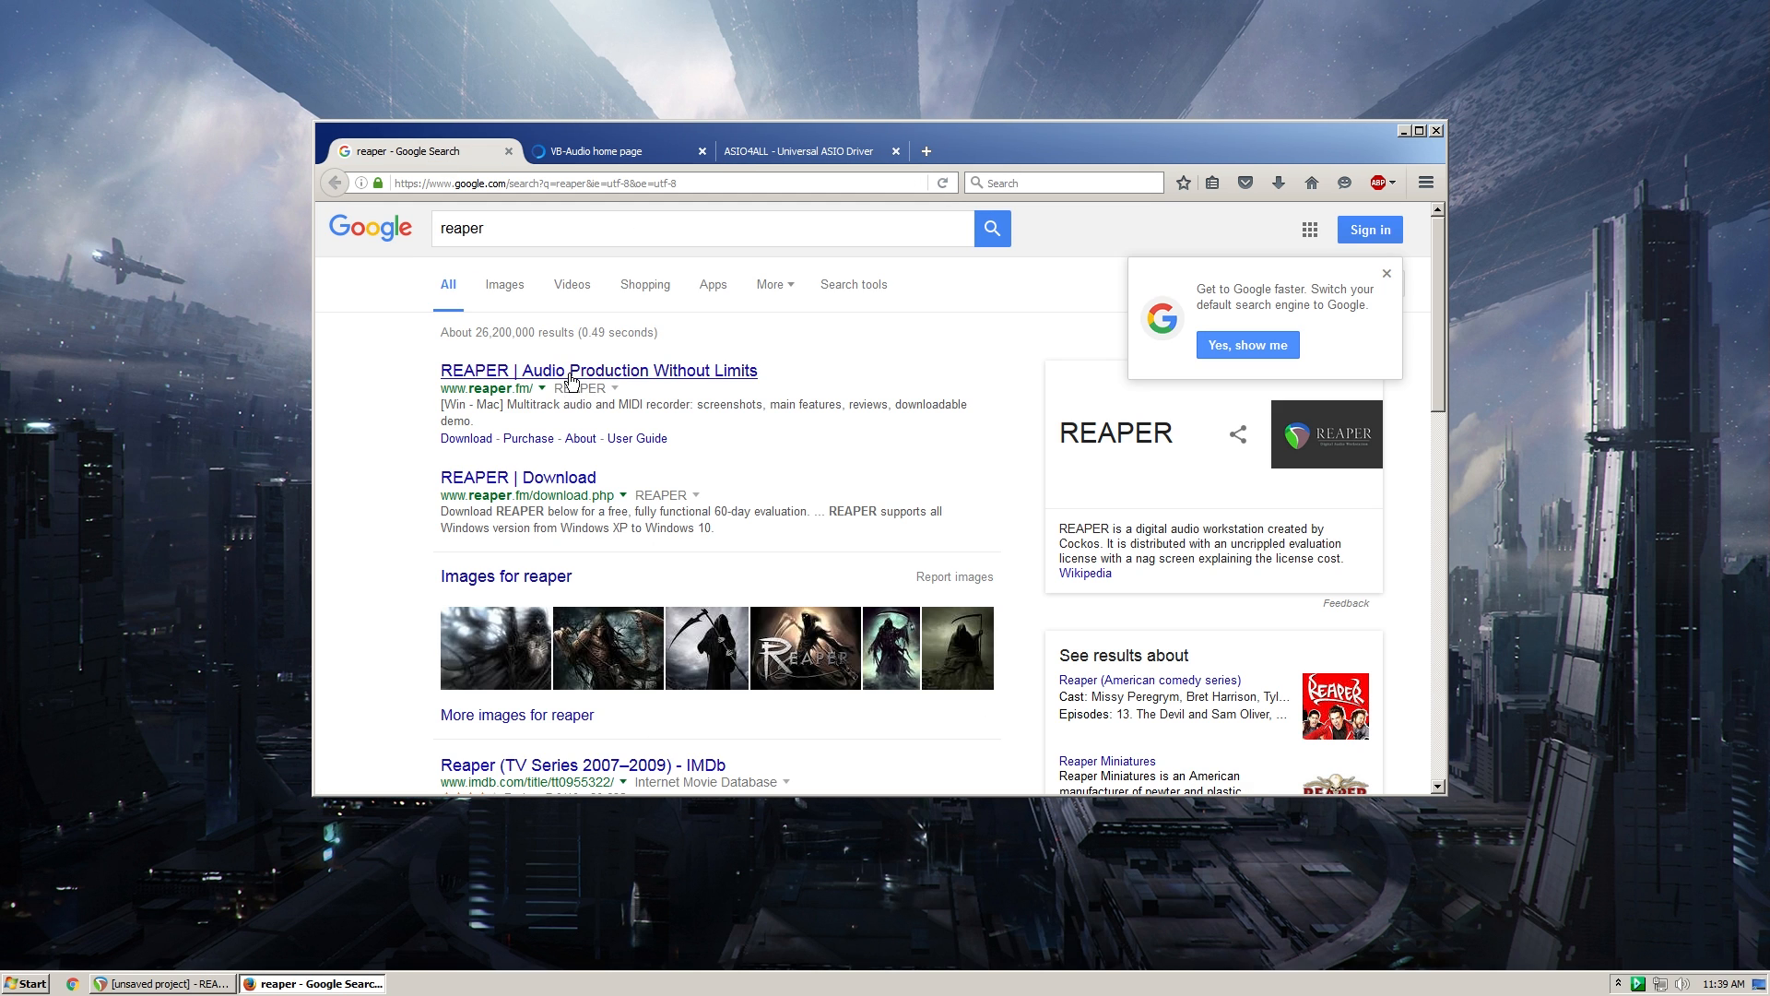
- Maximize the browser and find the VB-CABLE Virtual Audio Device download section on VB-Audio's Audio Apps page
left_click(658, 143)
double_click(939, 131)
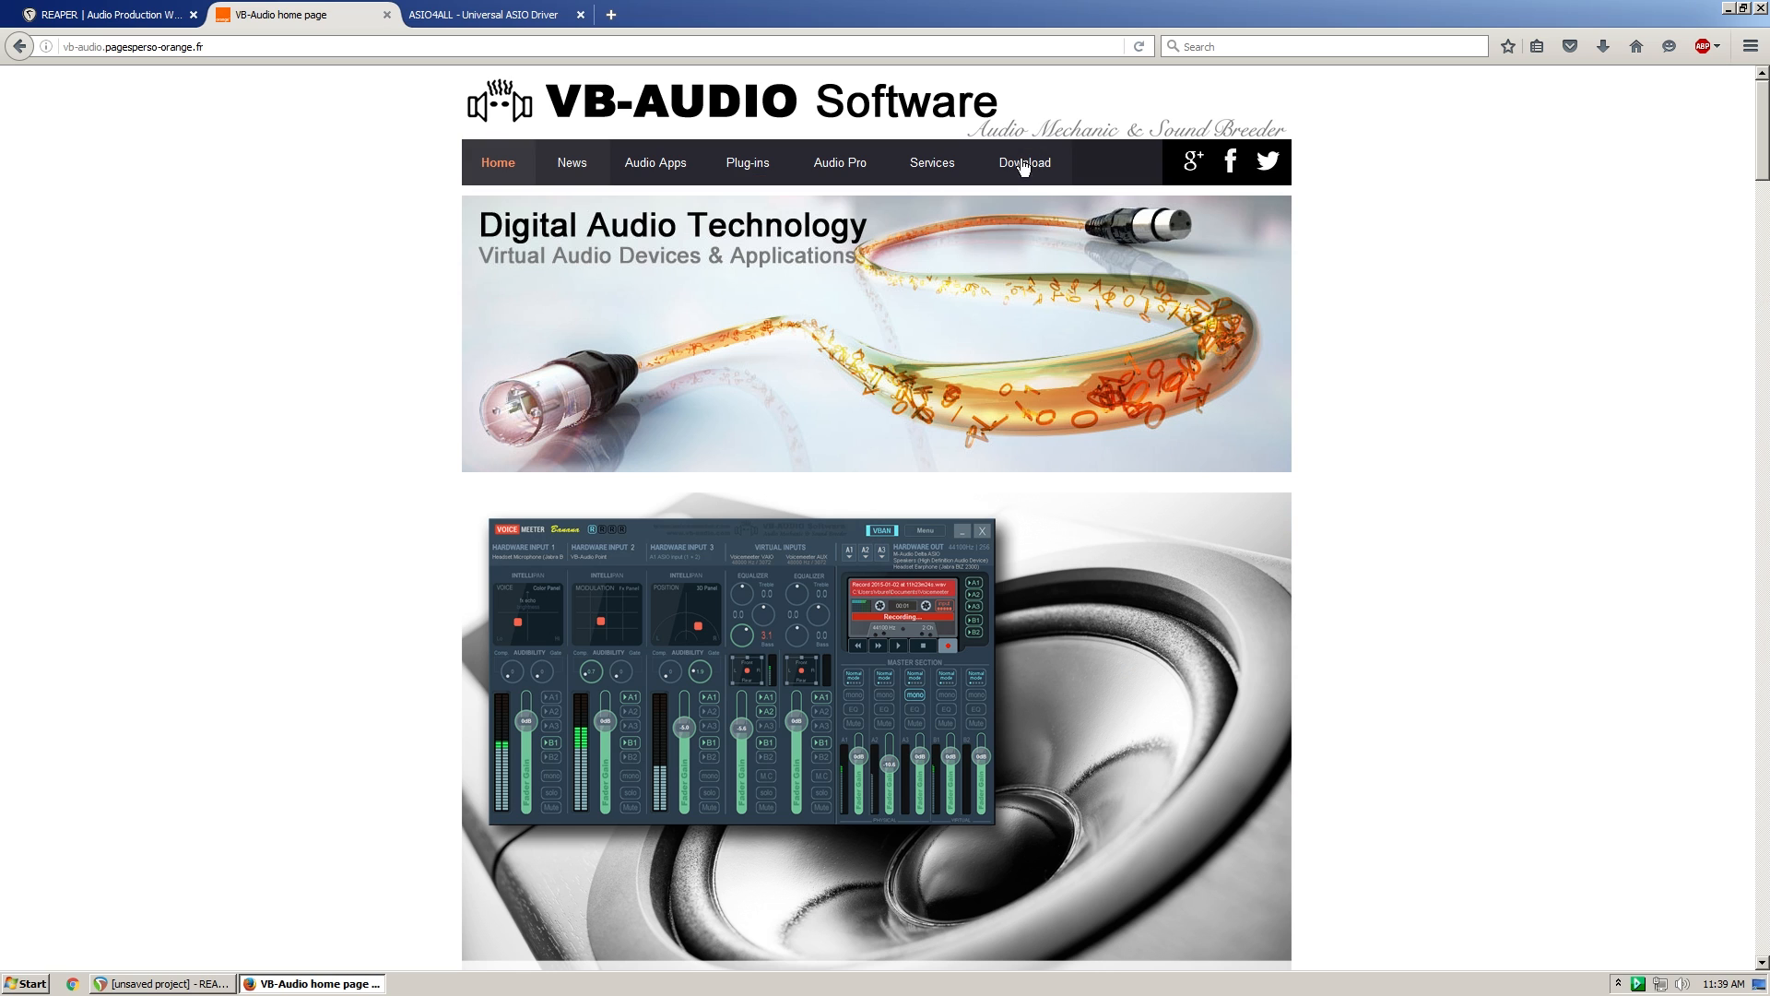
left_click(668, 171)
scroll(428, 498, "down", 10)
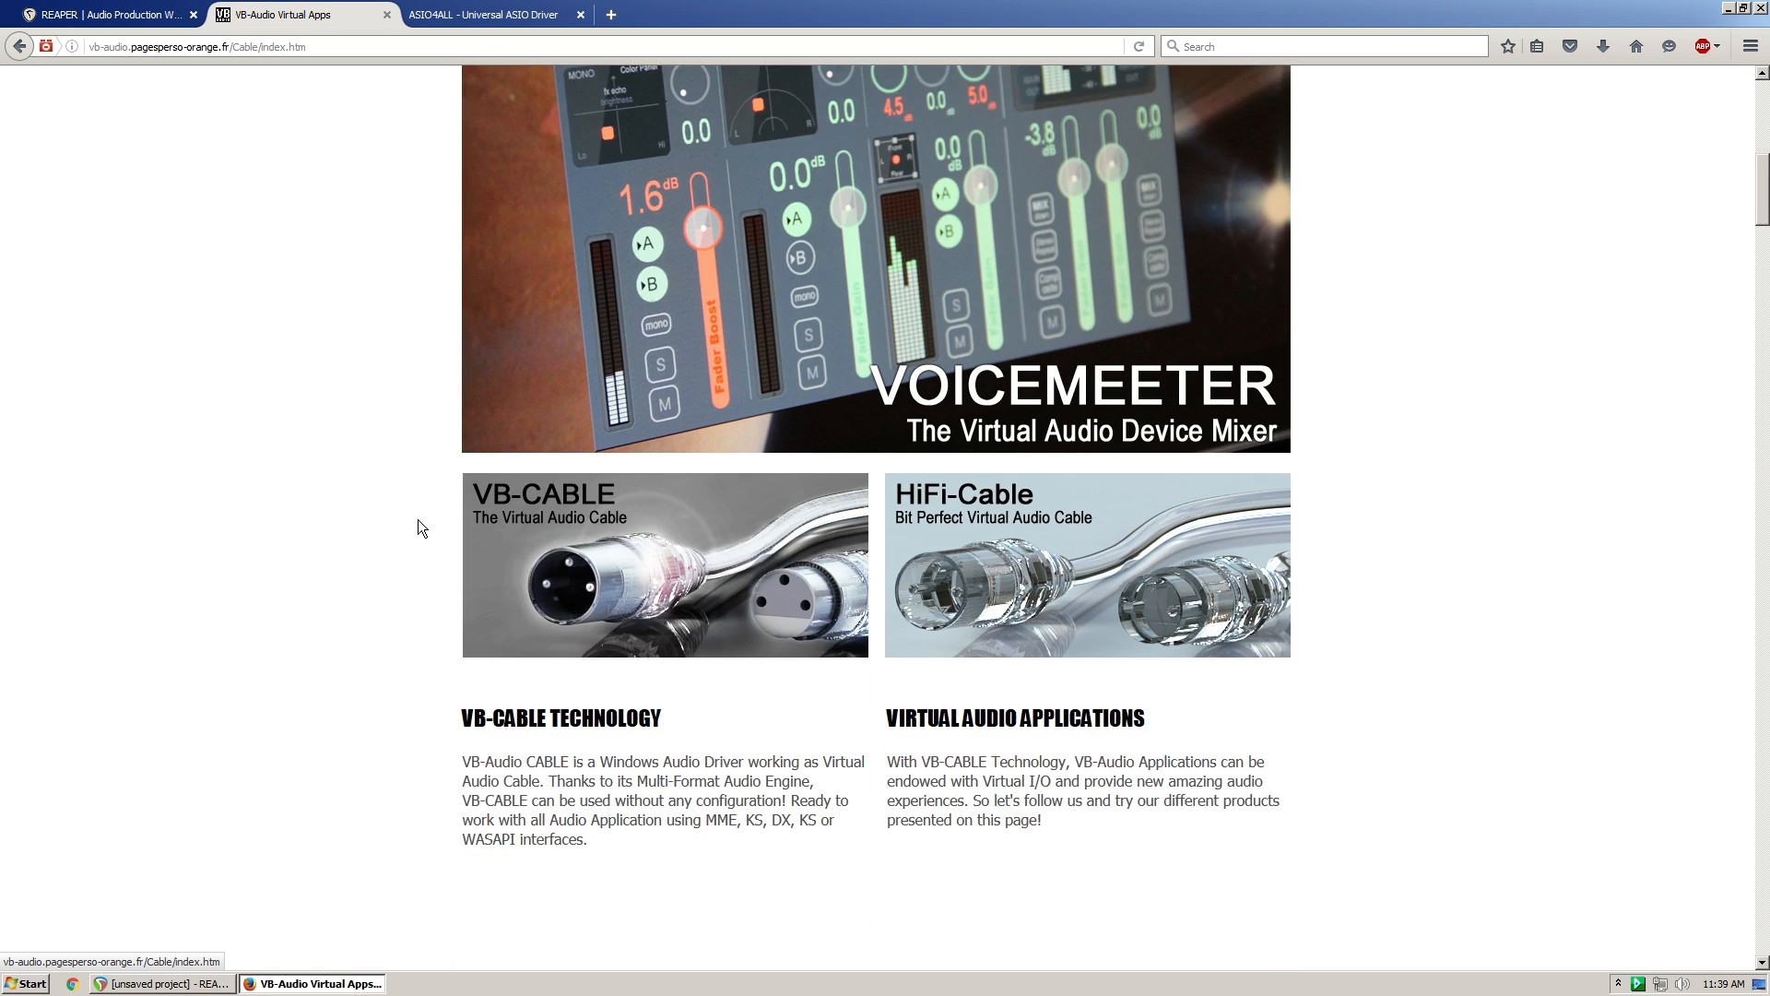
scroll(424, 526, "down", 5)
scroll(428, 527, "down", 7)
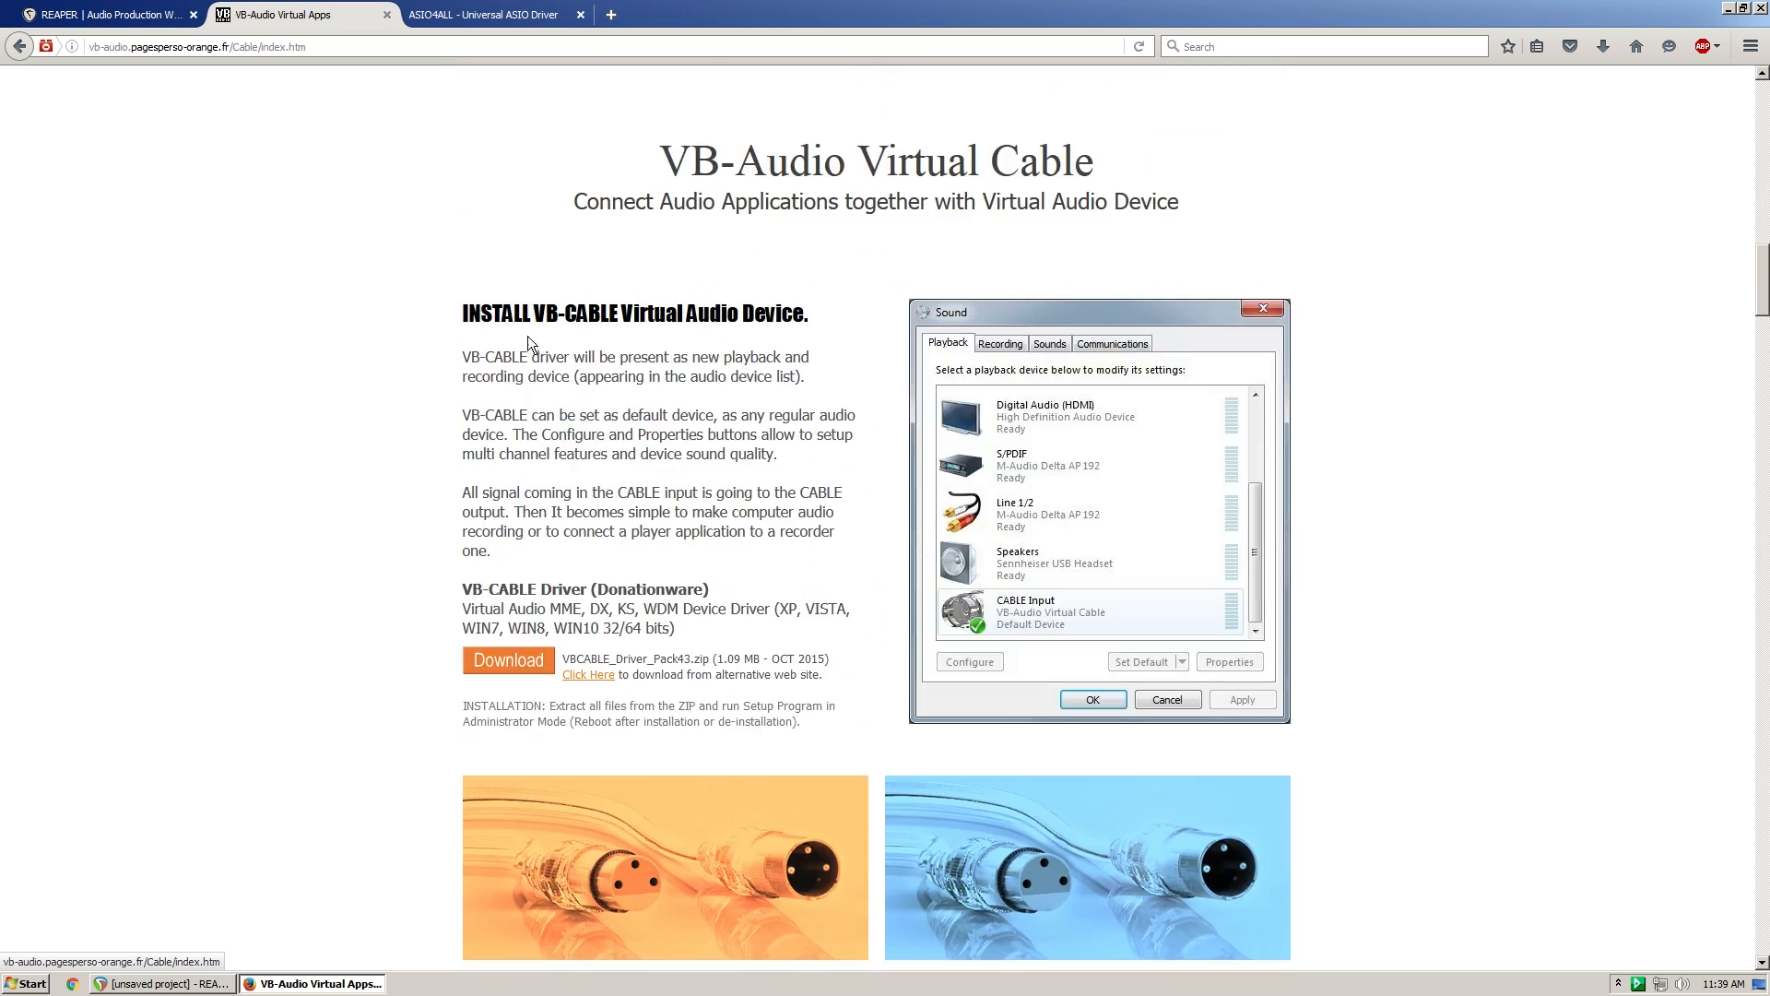
left_click_drag(463, 314, 738, 316)
double_click(710, 317)
left_click(595, 316)
left_click(733, 316)
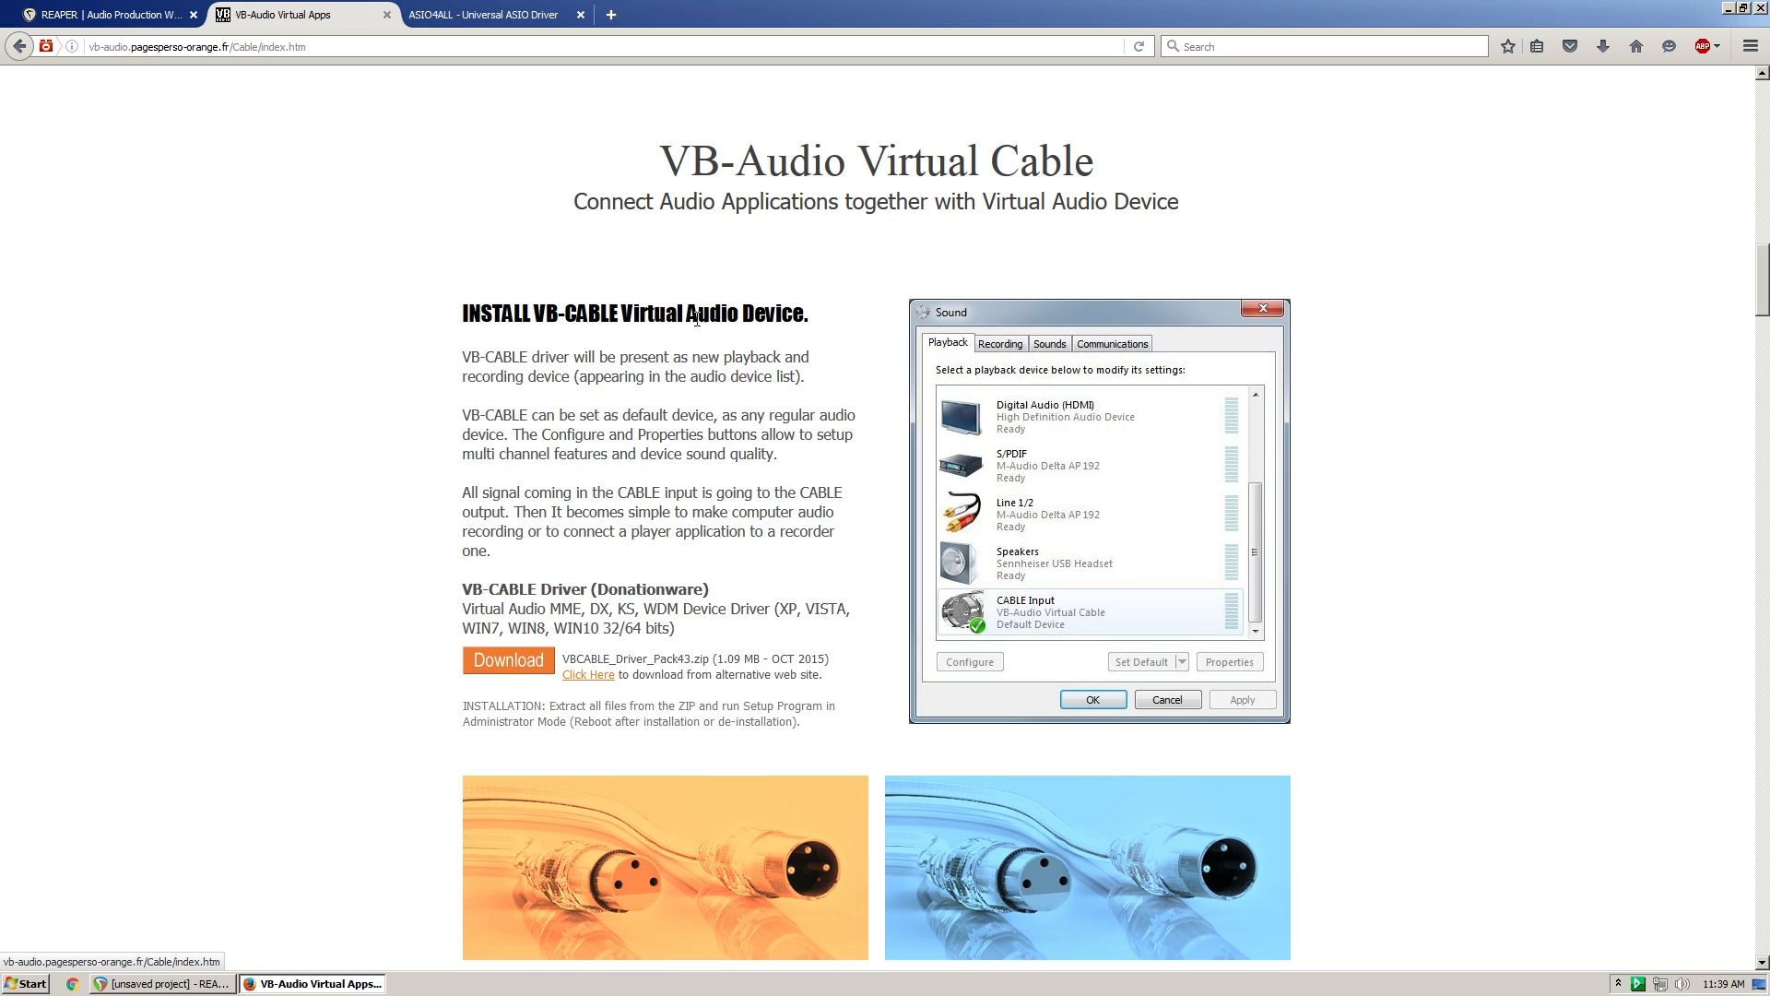
- View the ASIO4ALL download page and the REAPER home page, closing all the browser tabs when done
left_click(437, 13)
left_click_drag(276, 285, 728, 600)
left_click(727, 600)
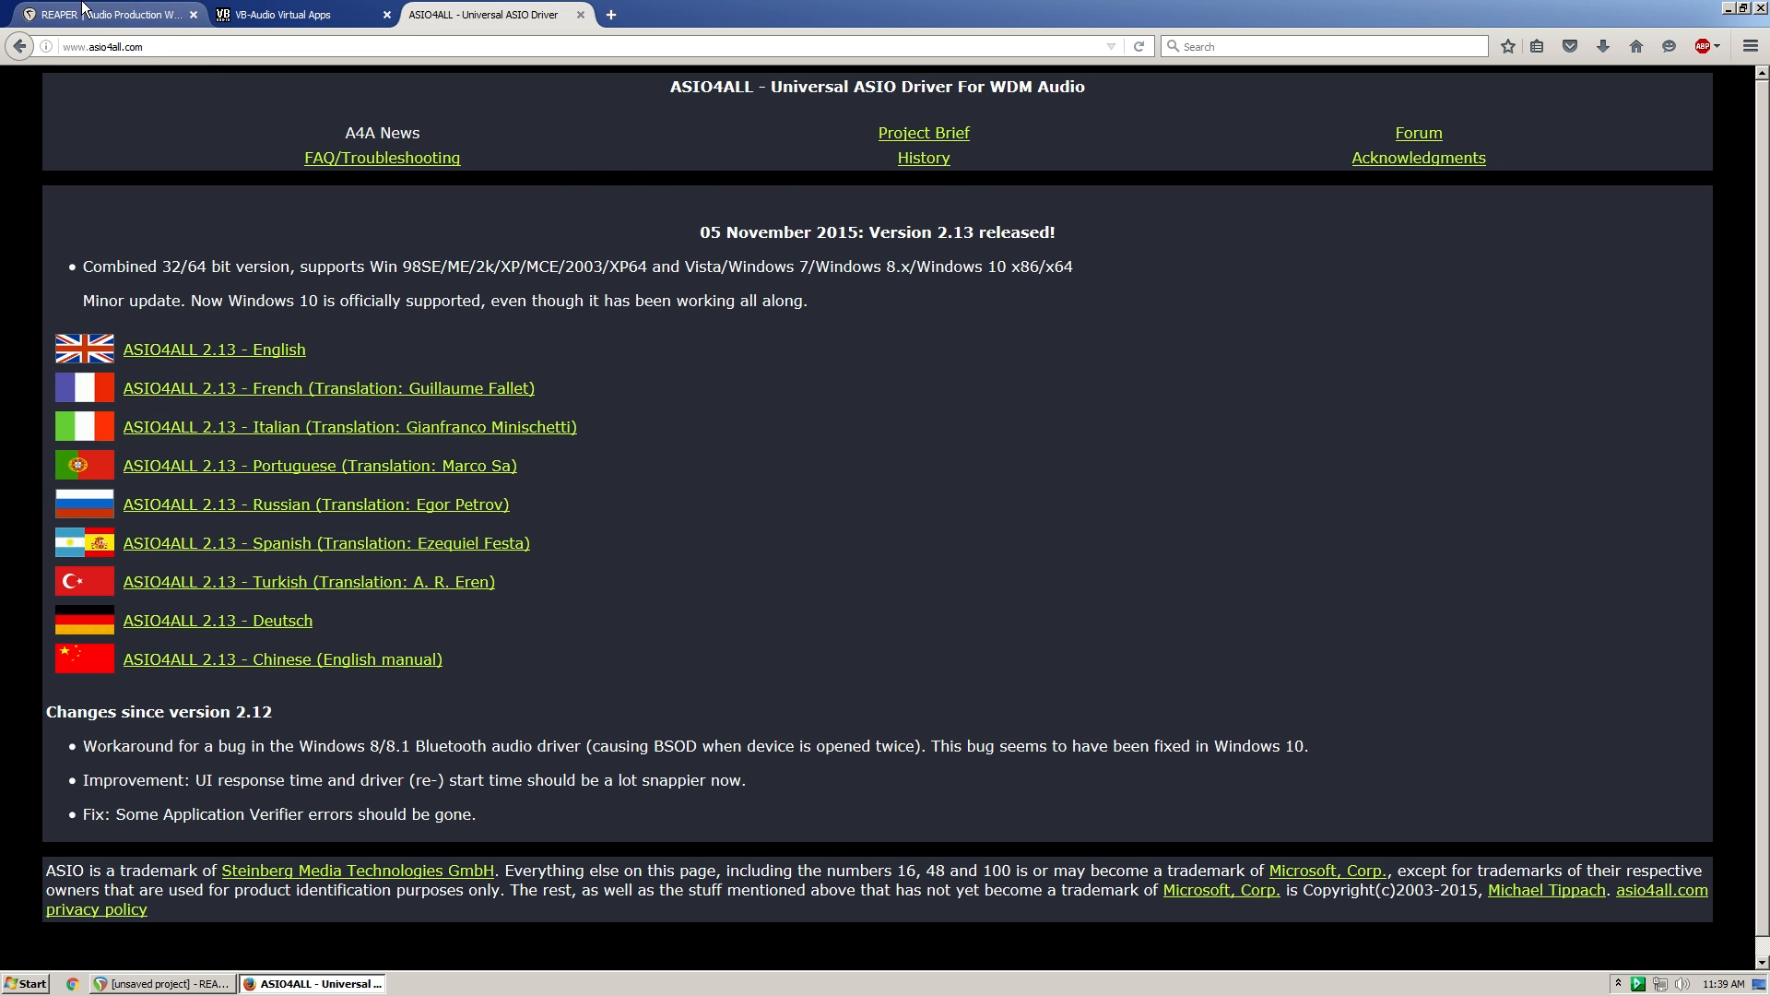
left_click(106, 14)
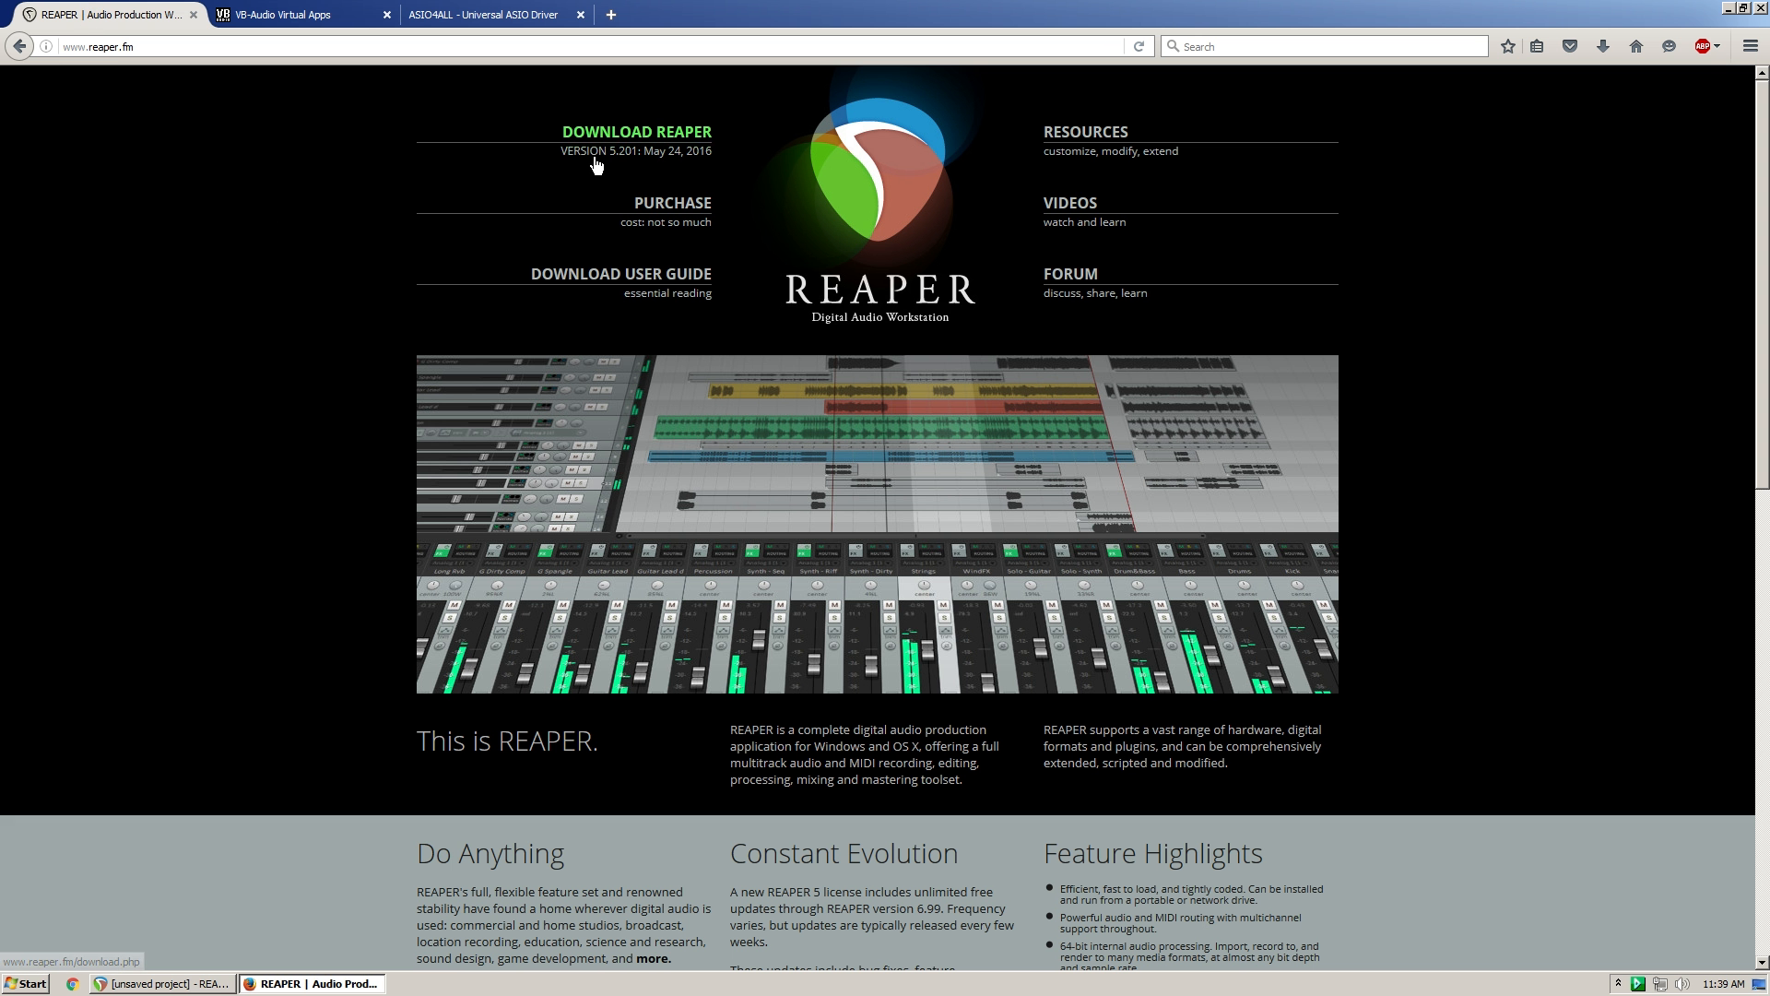
left_click(194, 15)
left_click(194, 15)
left_click(194, 15)
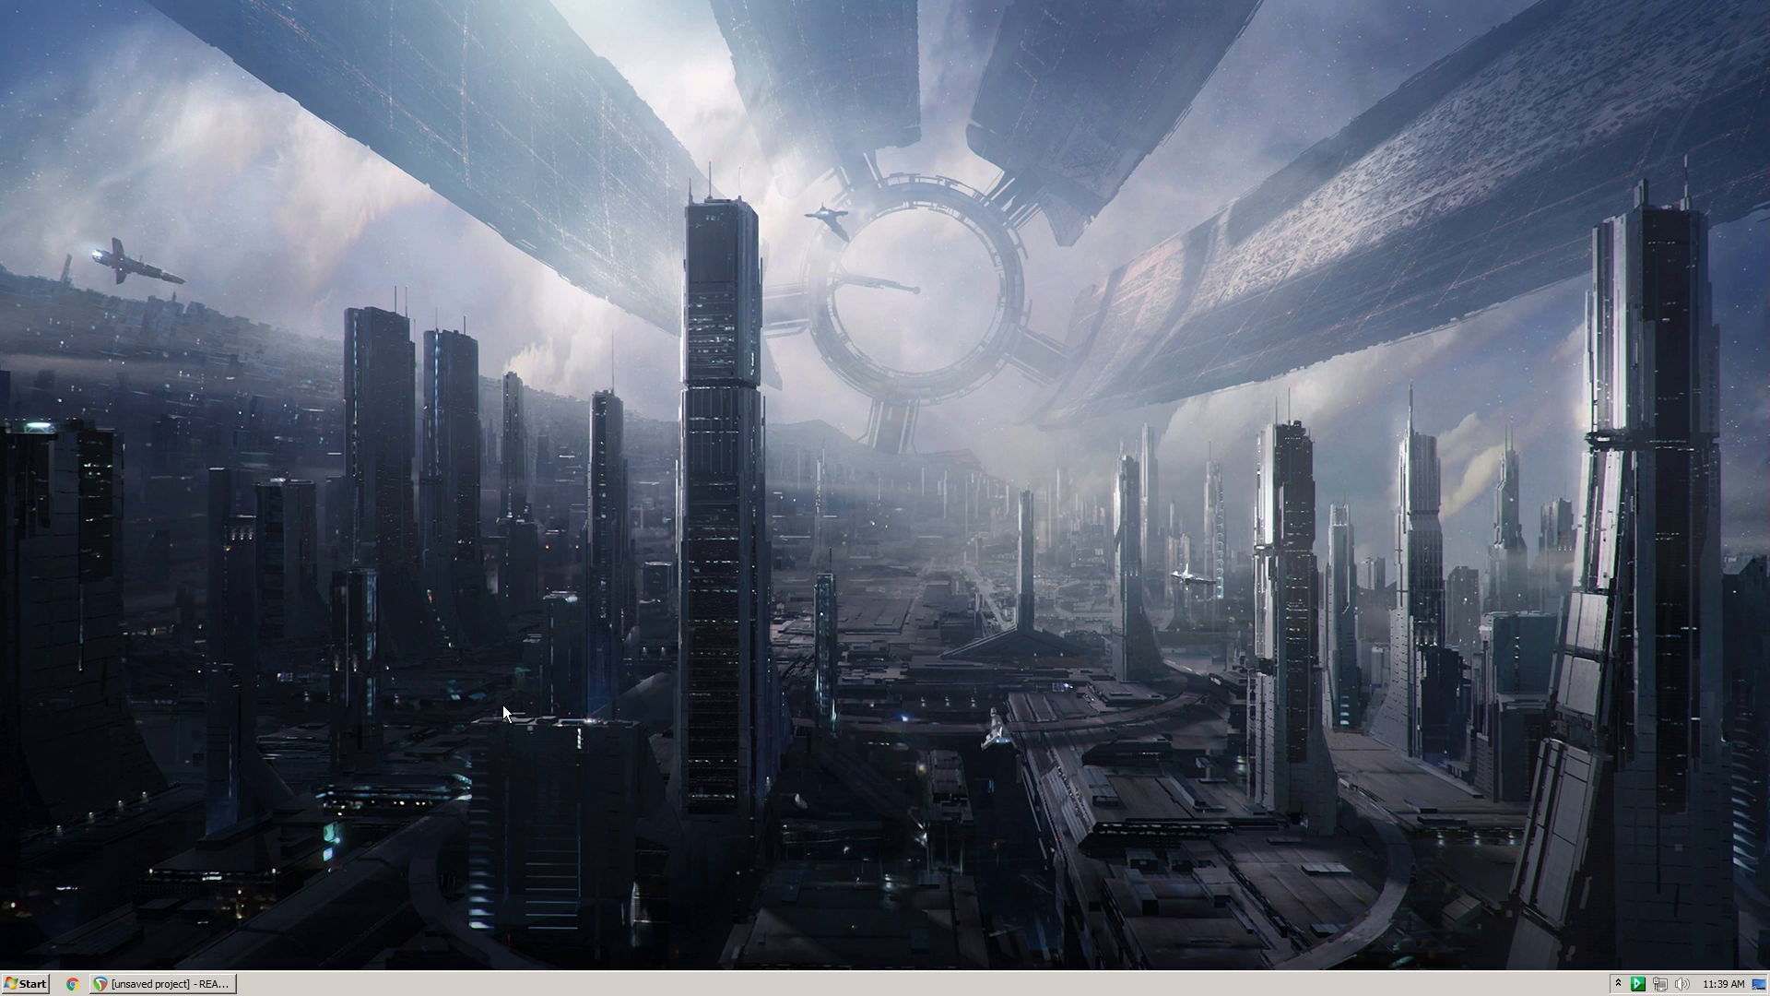
- Switch to REAPER, insert a new track in the empty project and enlarge its height to show all track controls
left_click(166, 983)
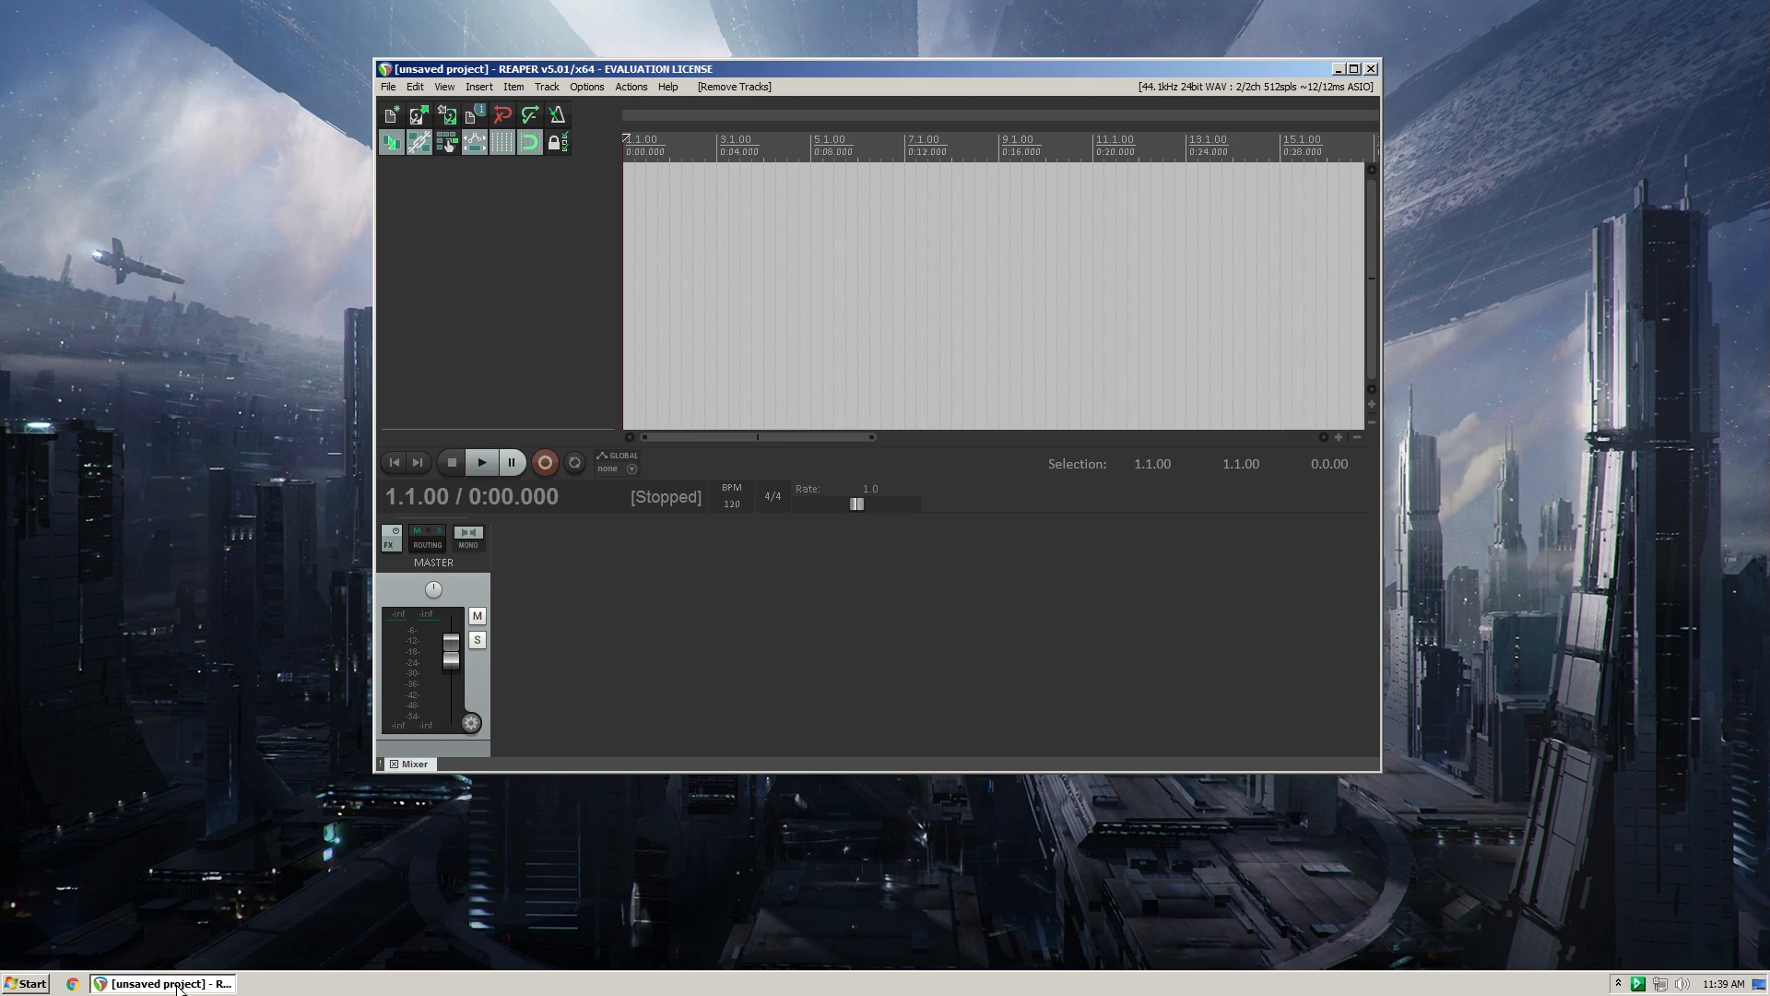
left_click_drag(784, 69, 748, 99)
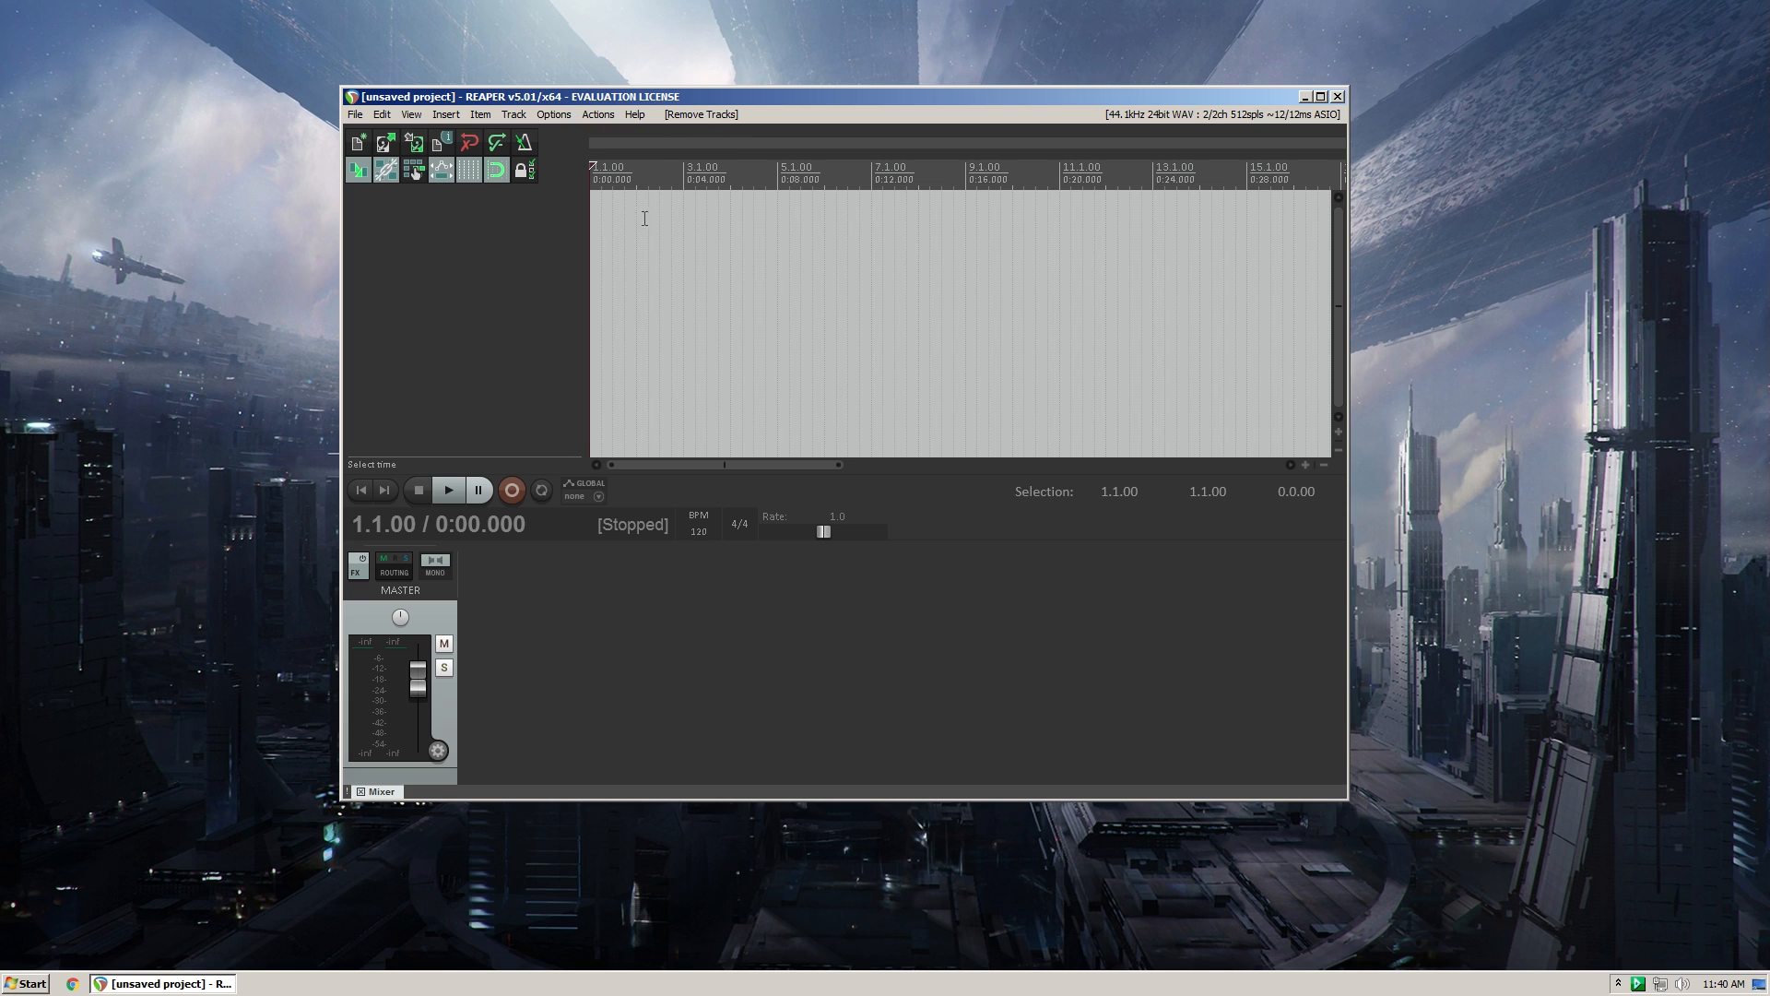
left_click(666, 217)
key("Home")
key("ctrl+t")
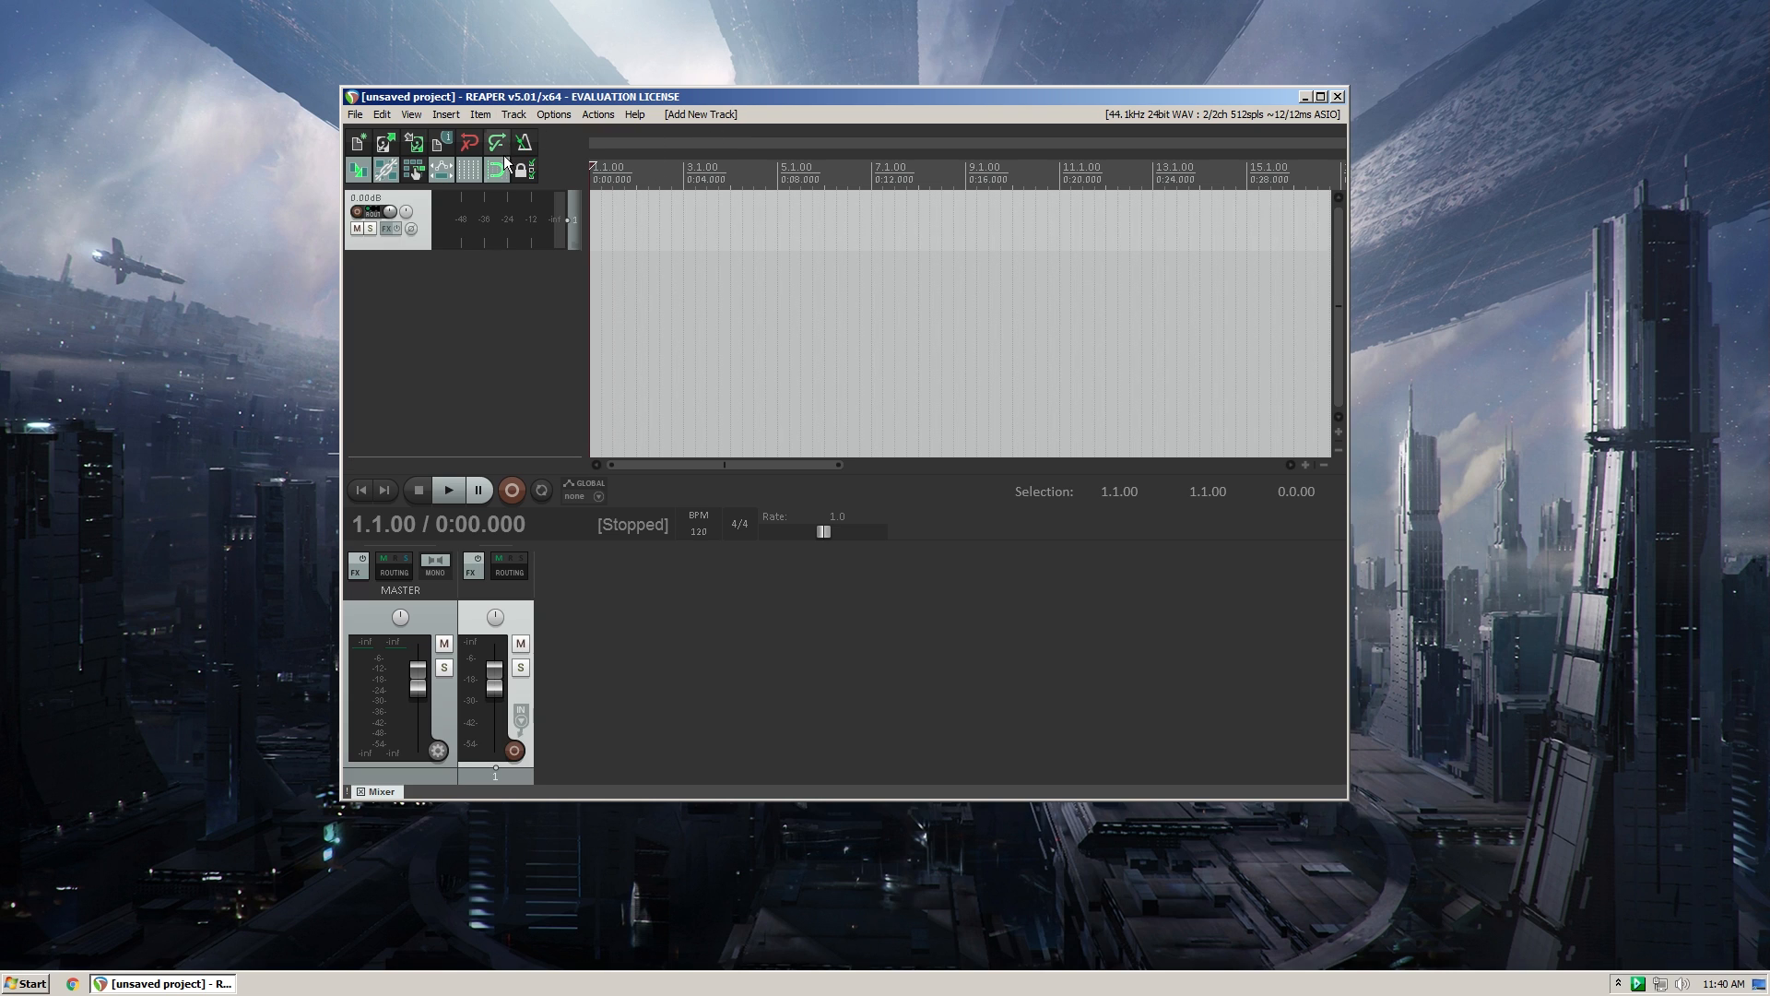
left_click(514, 115)
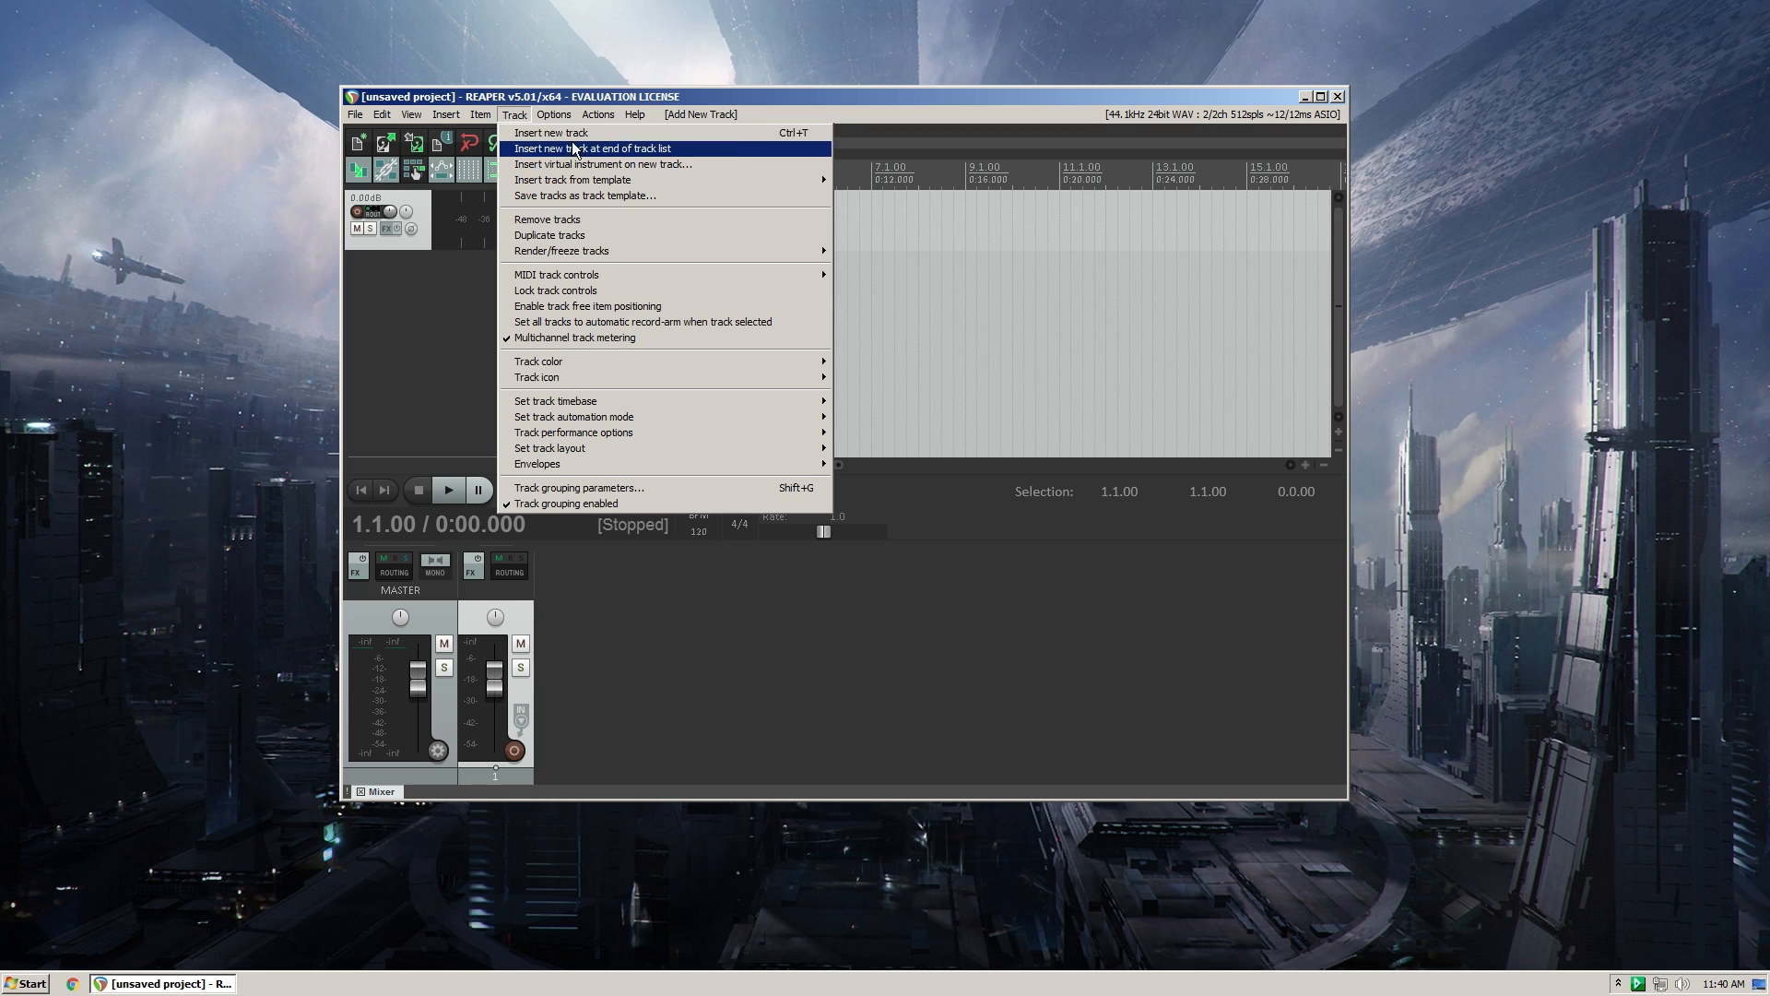
left_click(421, 251)
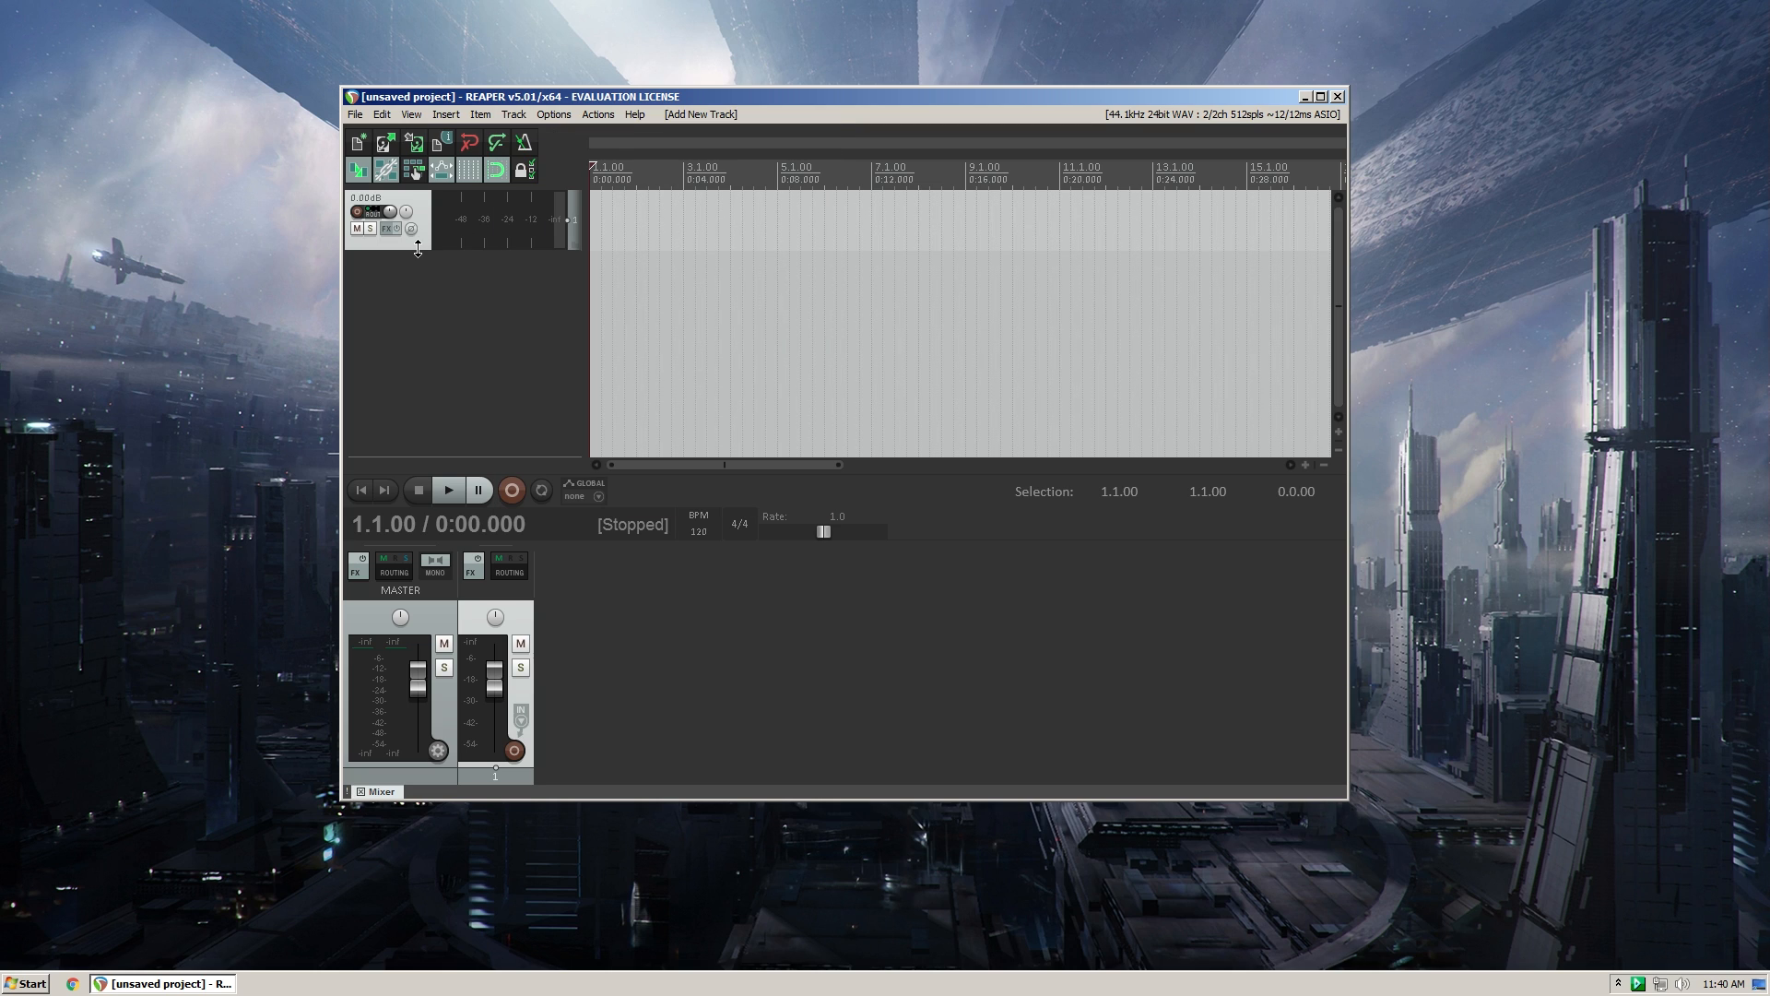
left_click_drag(420, 249, 419, 315)
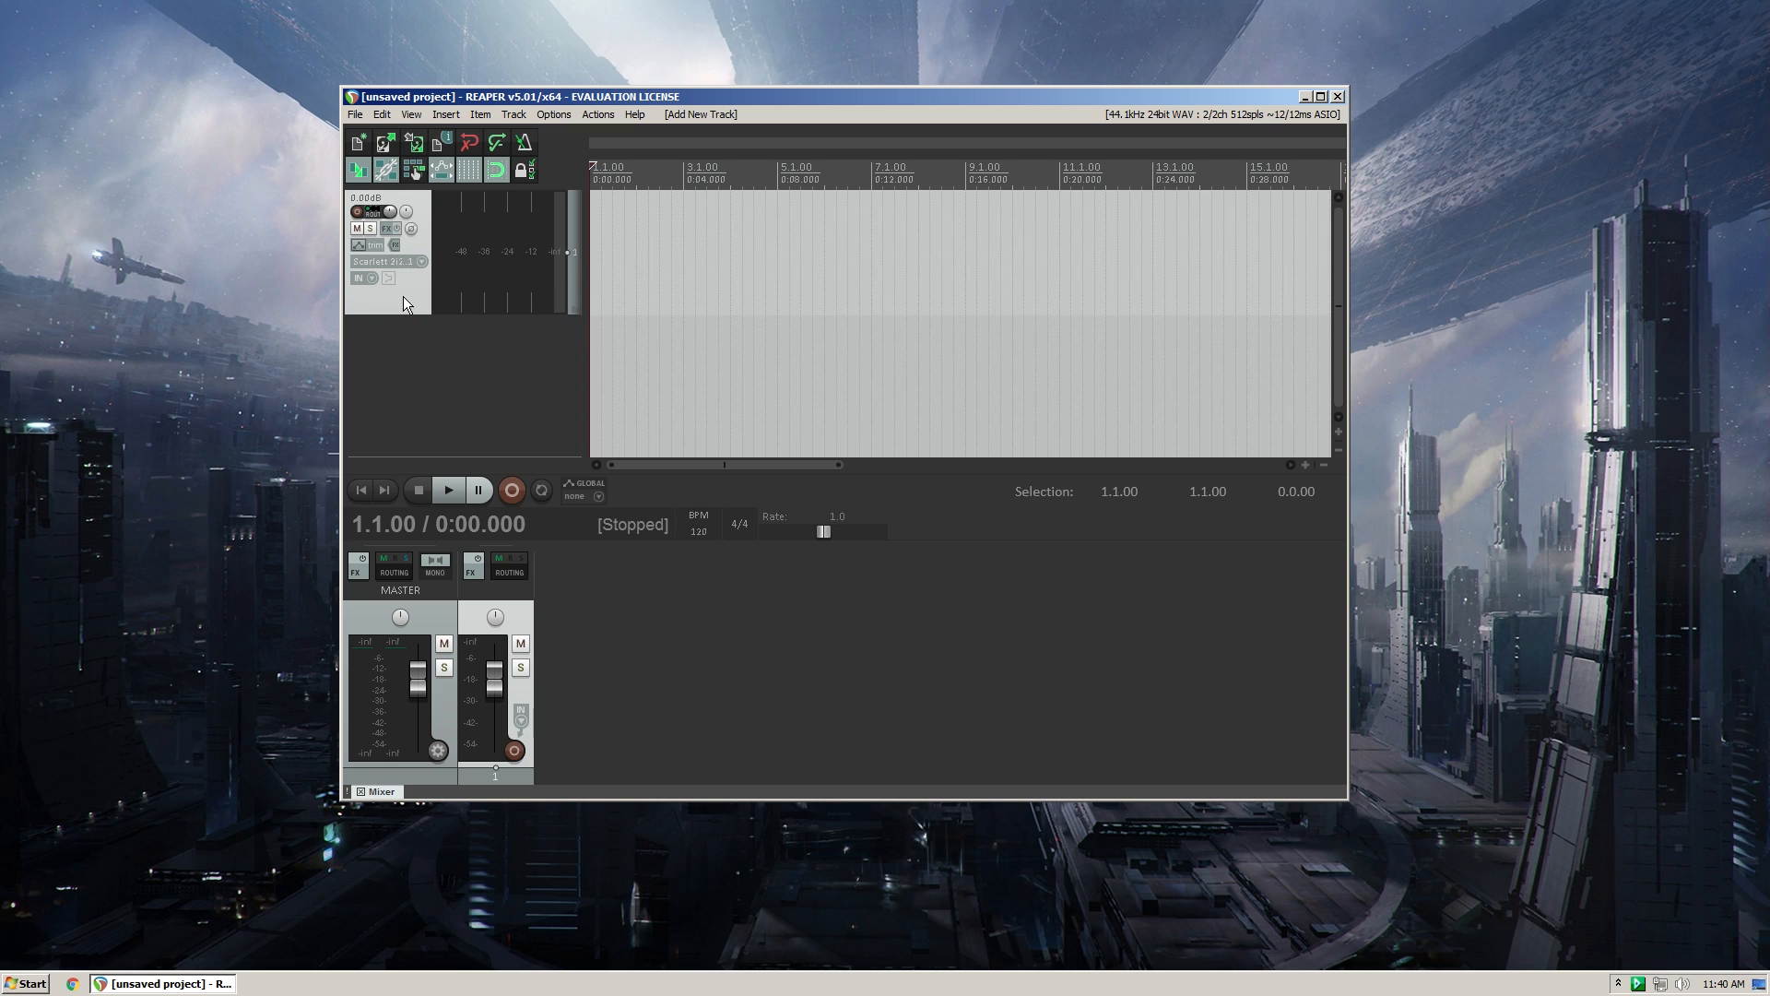
- Arm the new track for recording and turn on Monitor Input
left_click(358, 213)
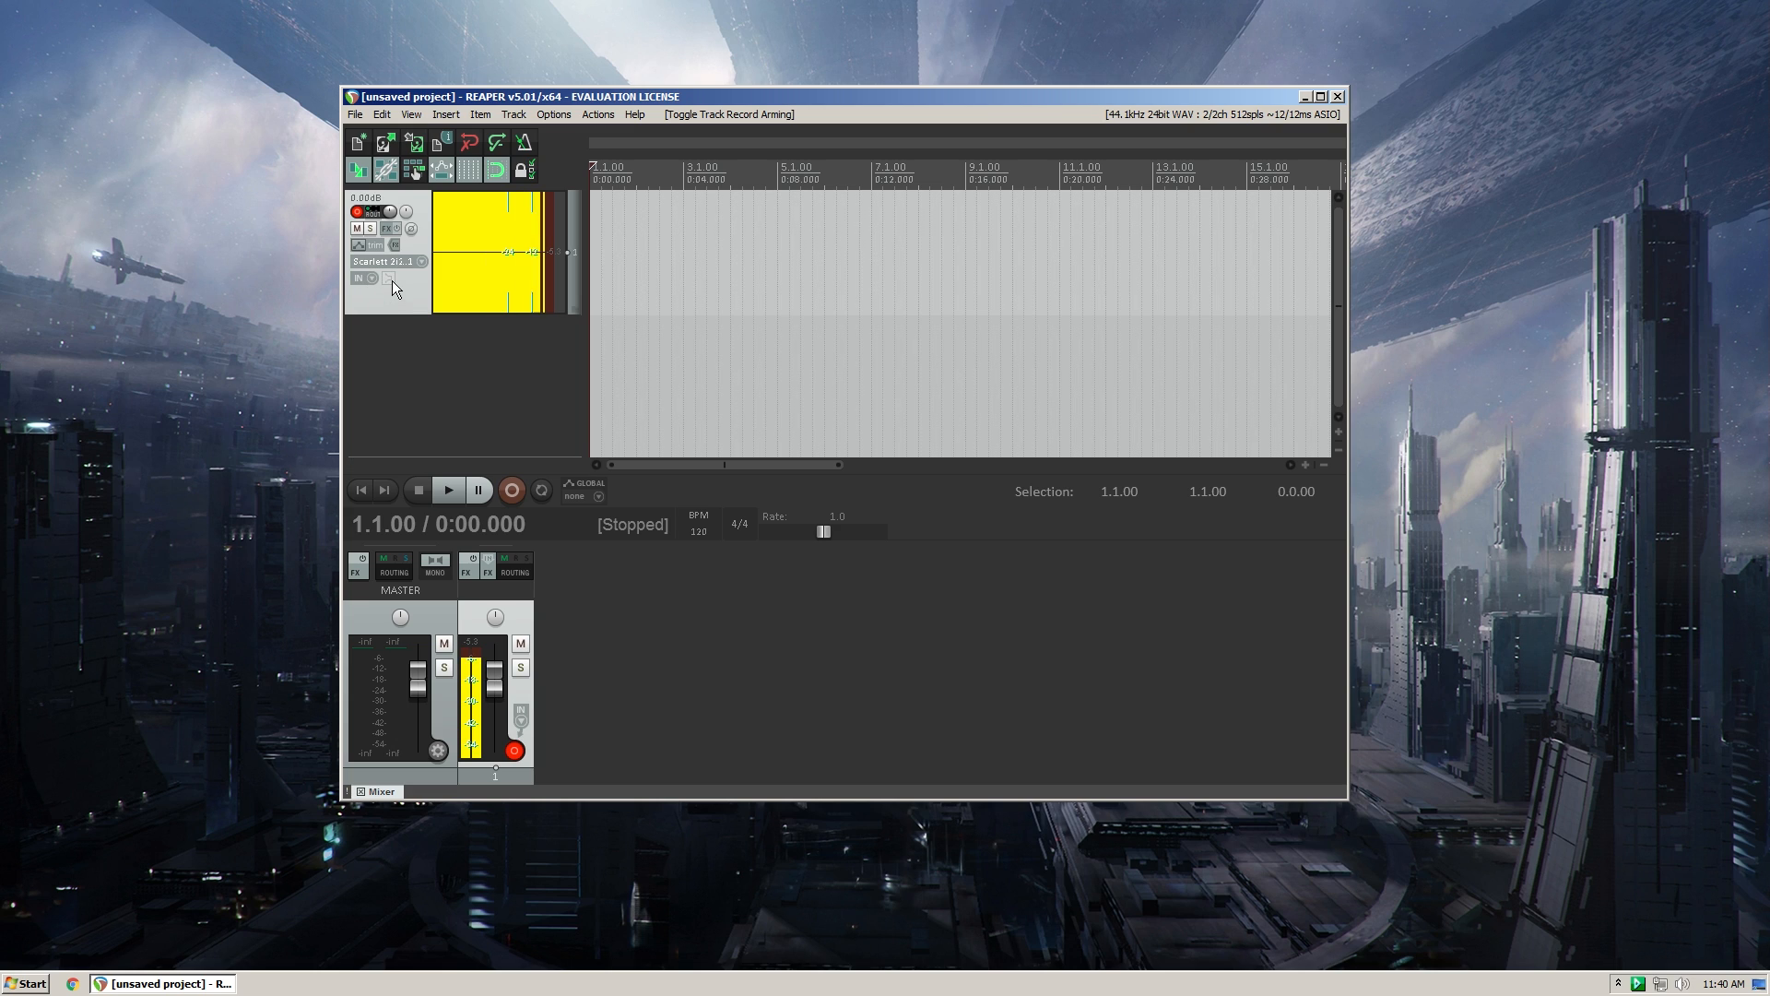
right_click(390, 281)
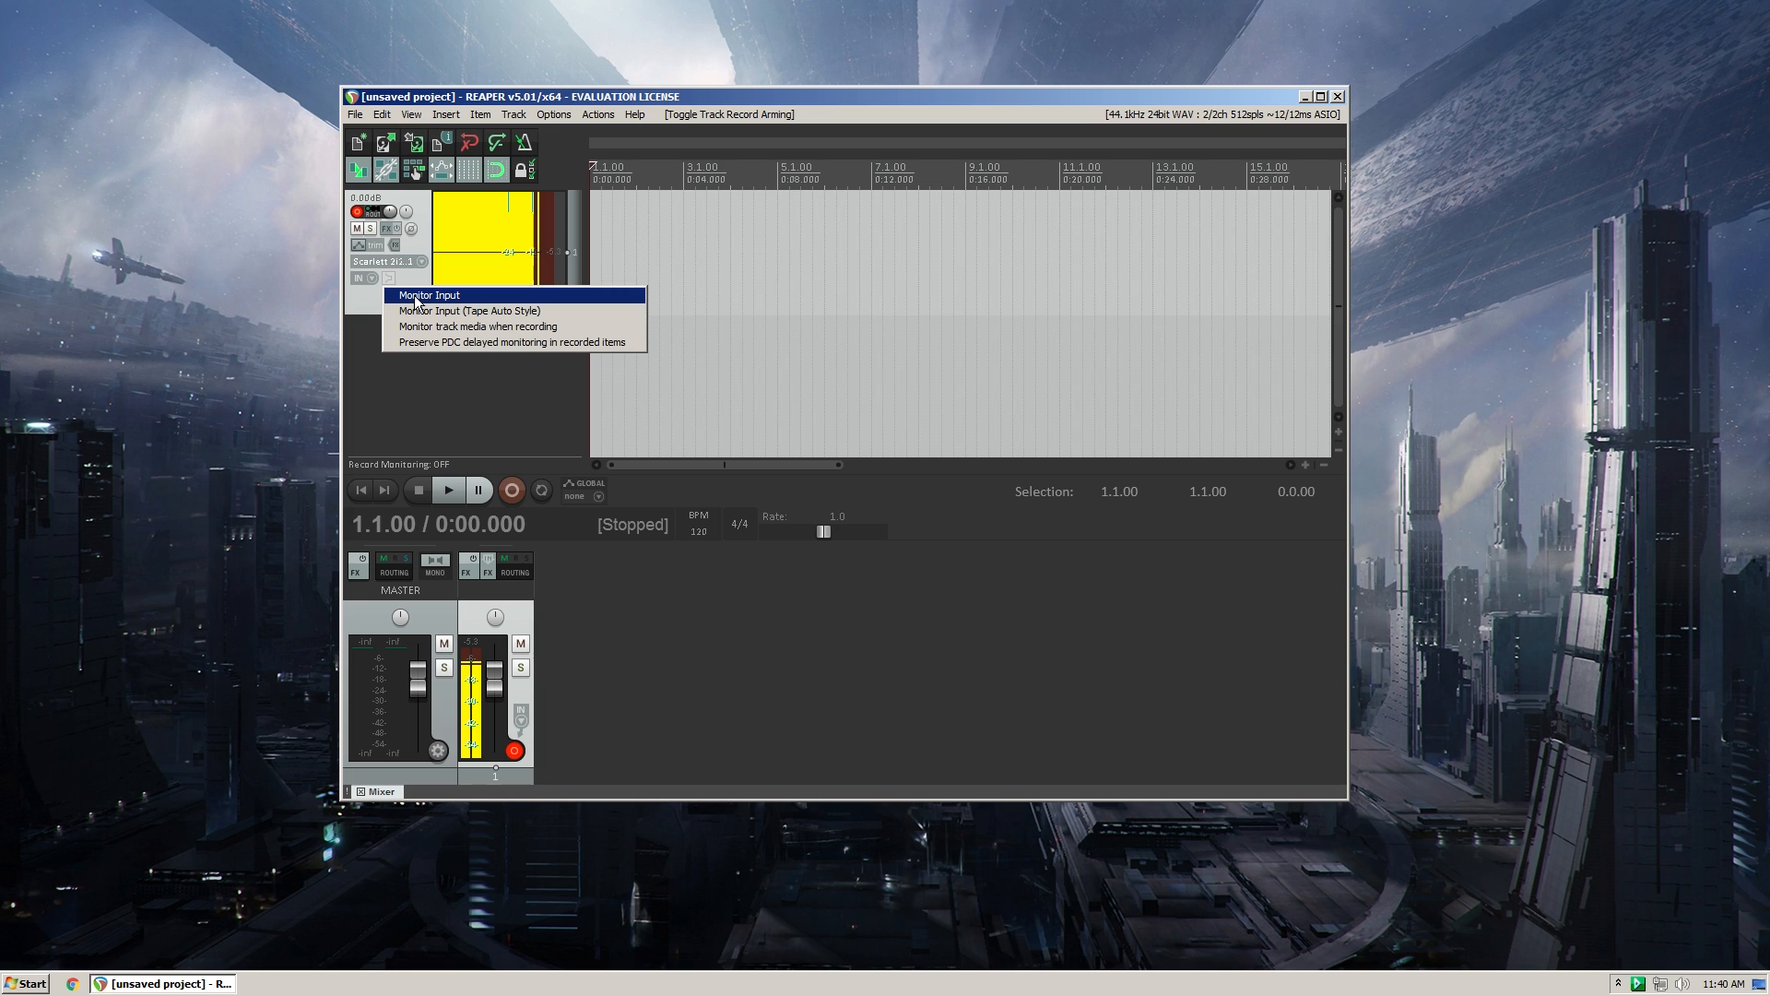
left_click(405, 295)
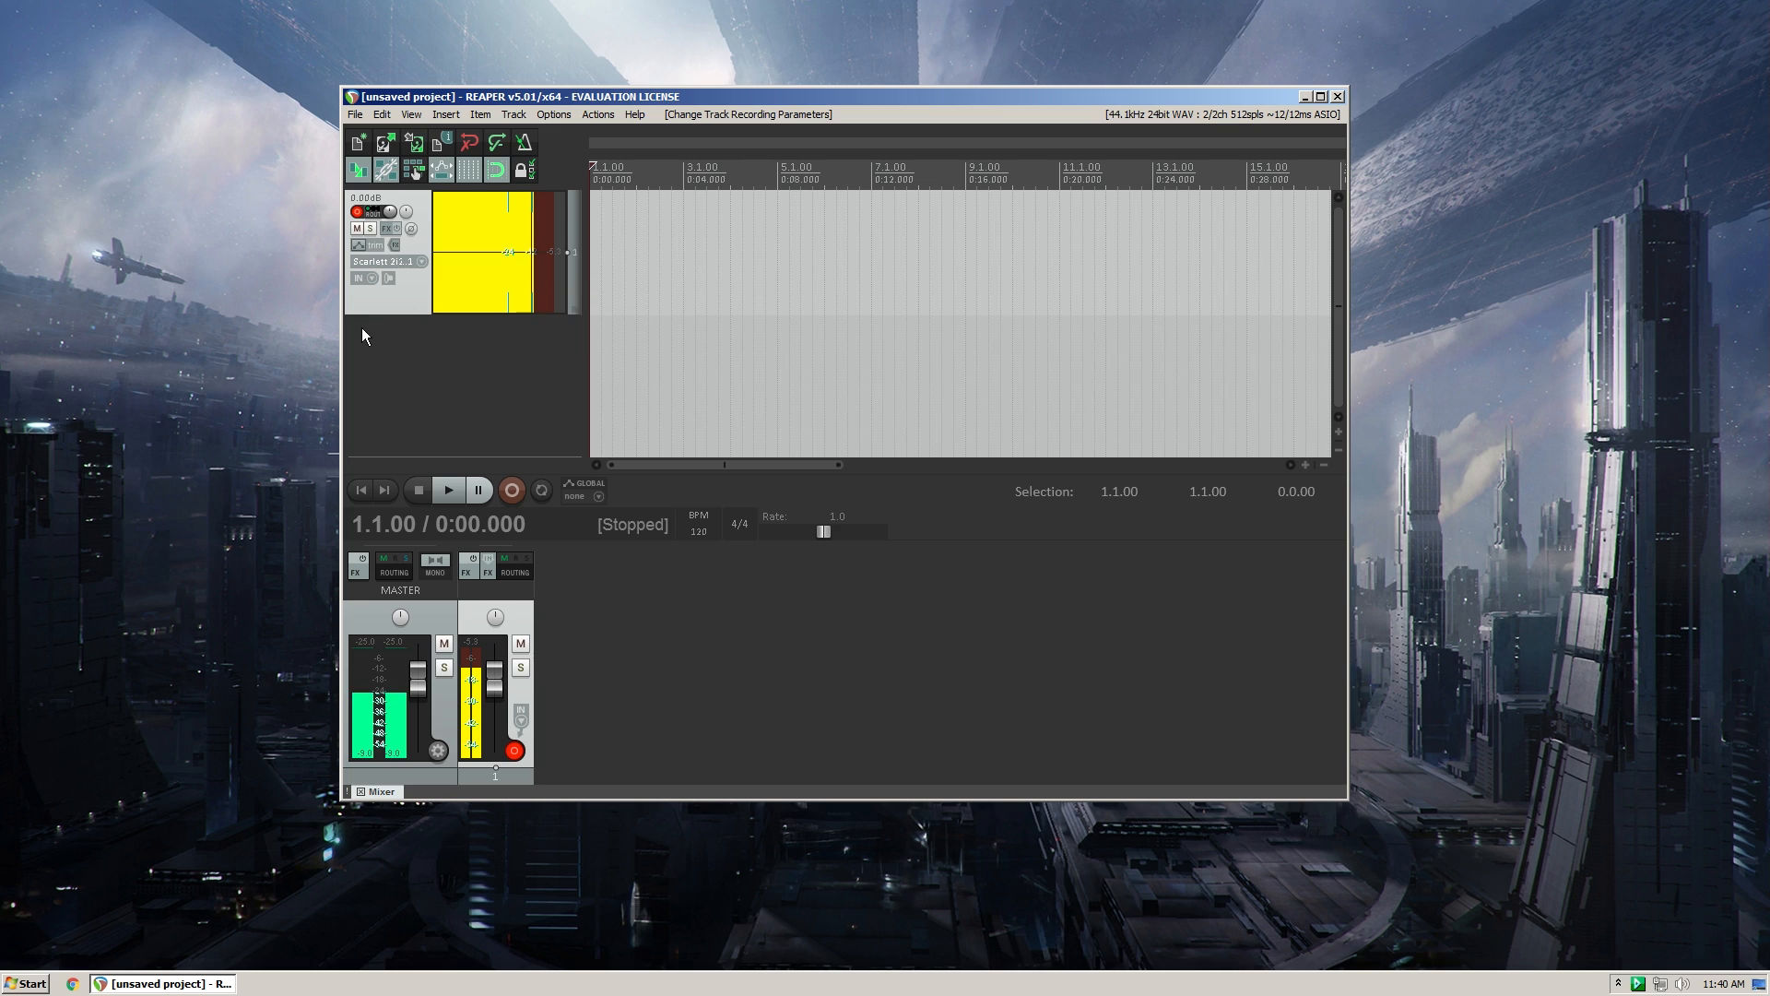
- Set the track's record mode to "Record: disable (input monitoring only)"
left_click(370, 279)
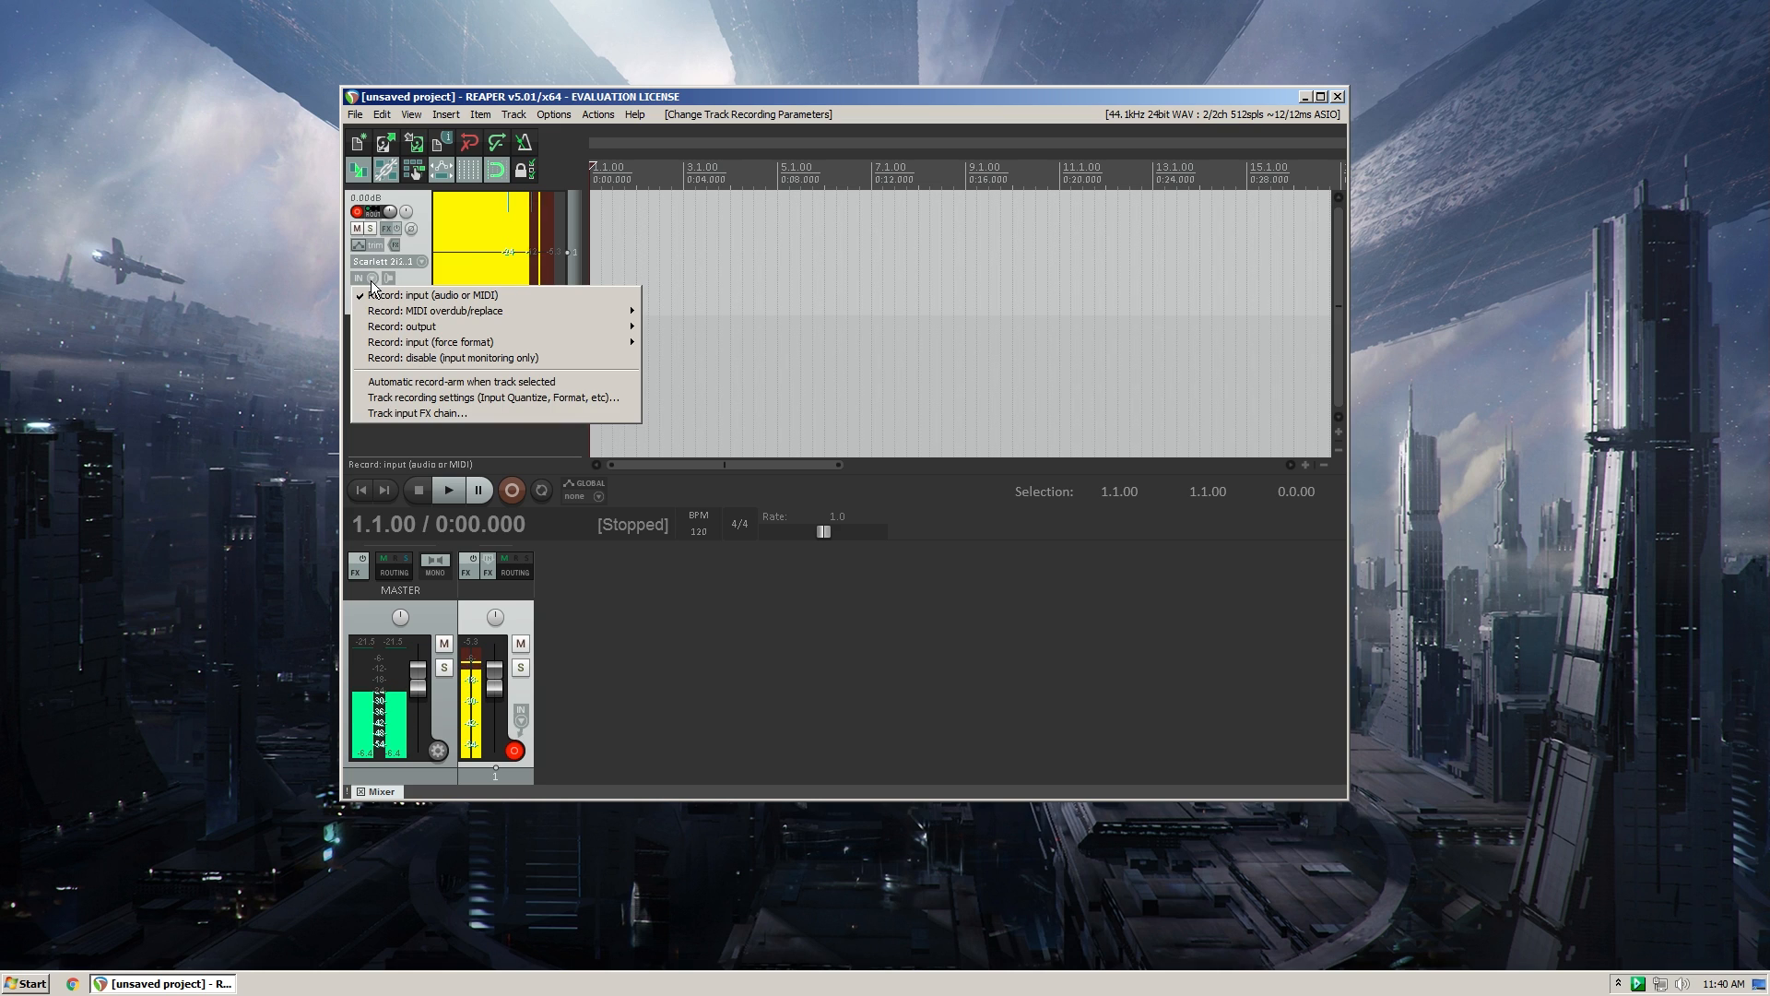
left_click(472, 359)
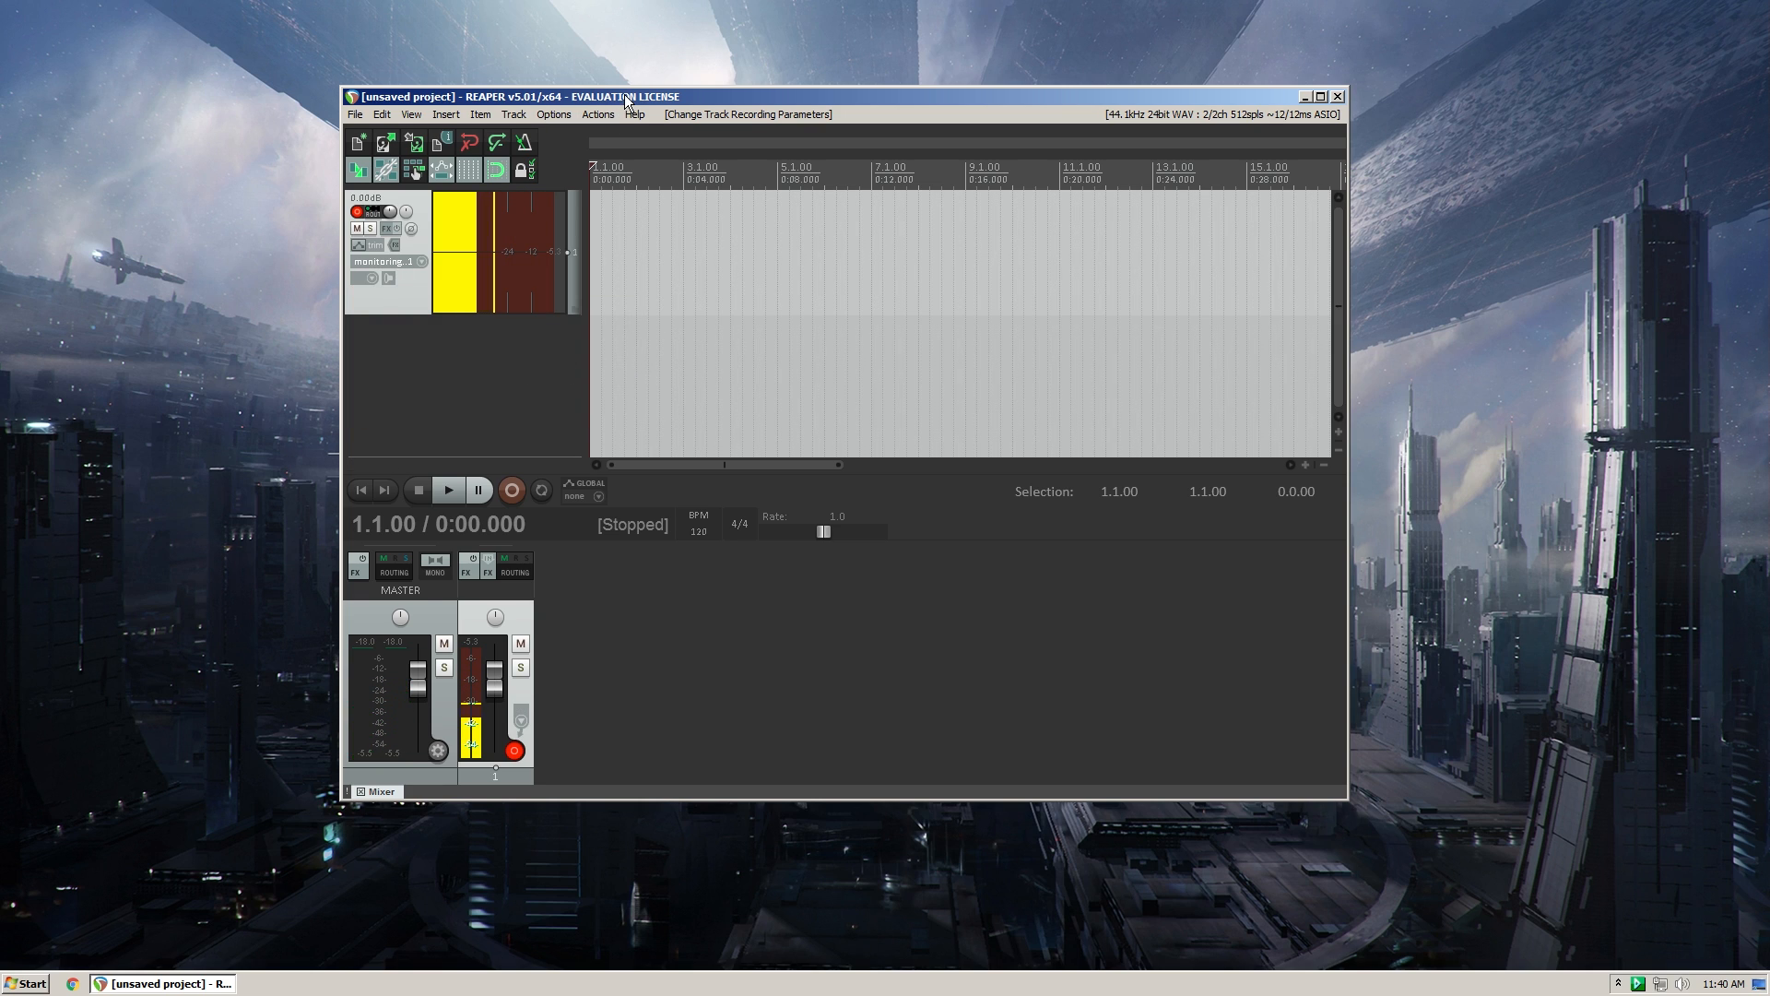
left_click_drag(625, 94, 711, 113)
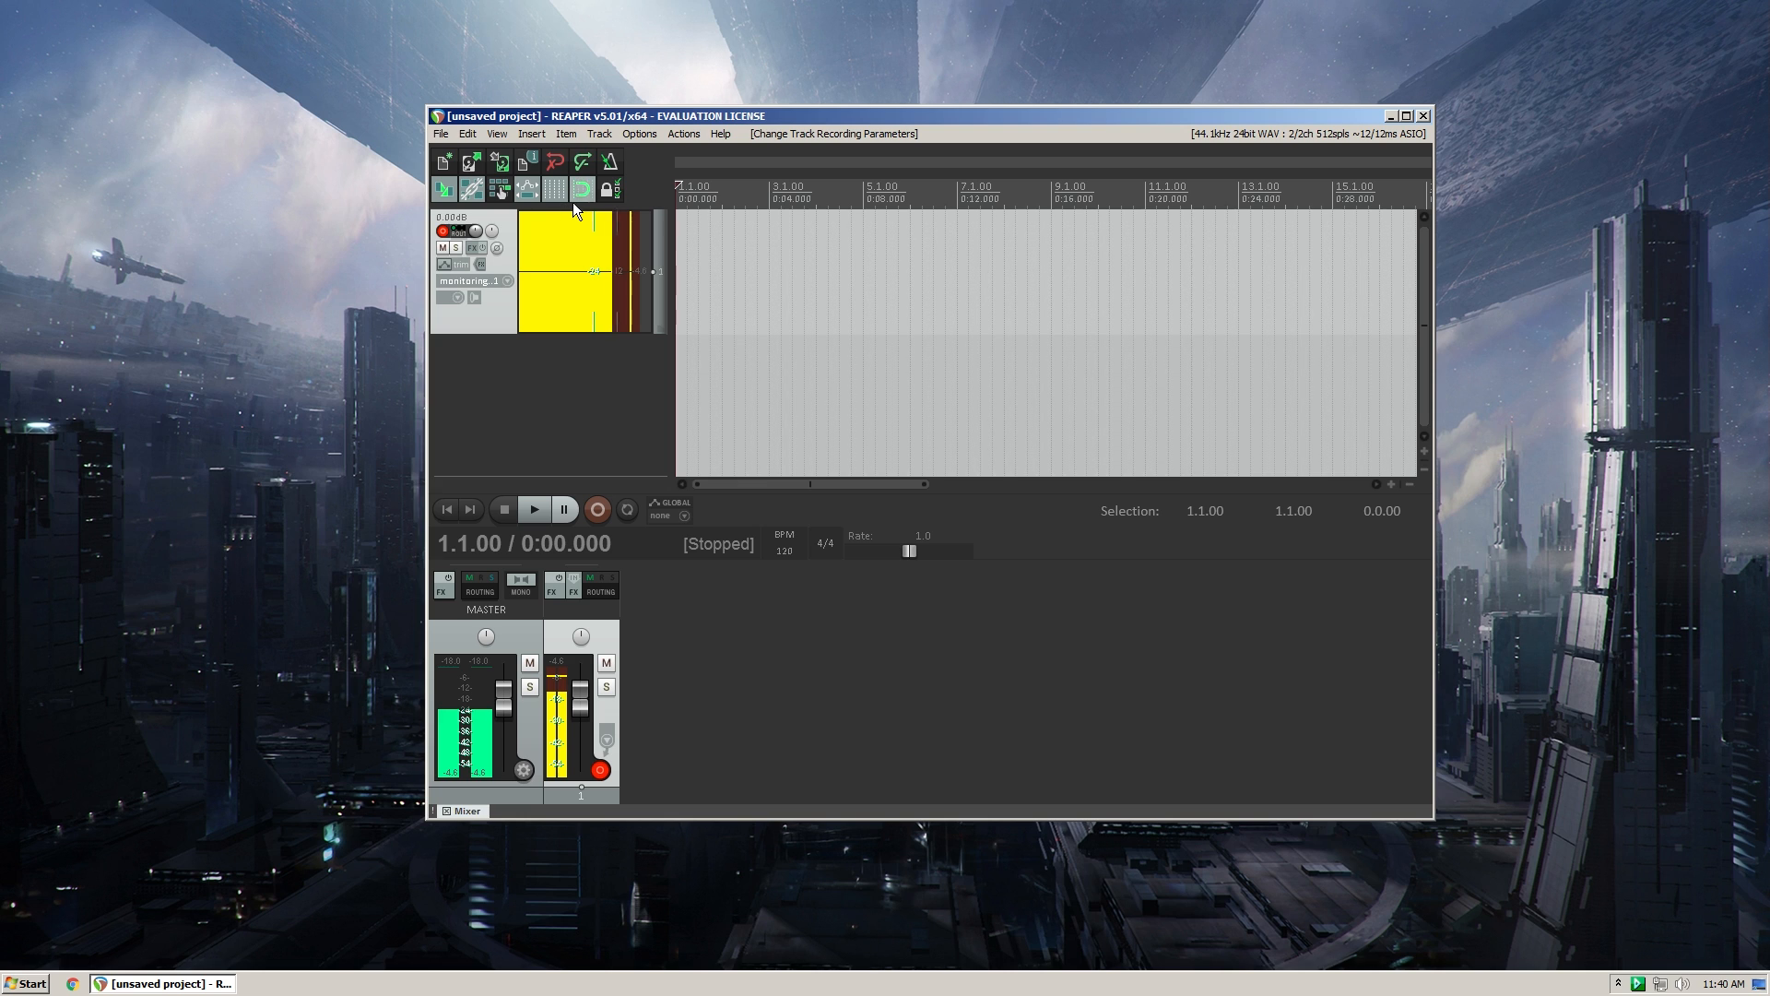
- Open the REAPER preferences at the audio device settings and examine the ASIO driver, input range and output range
left_click(638, 133)
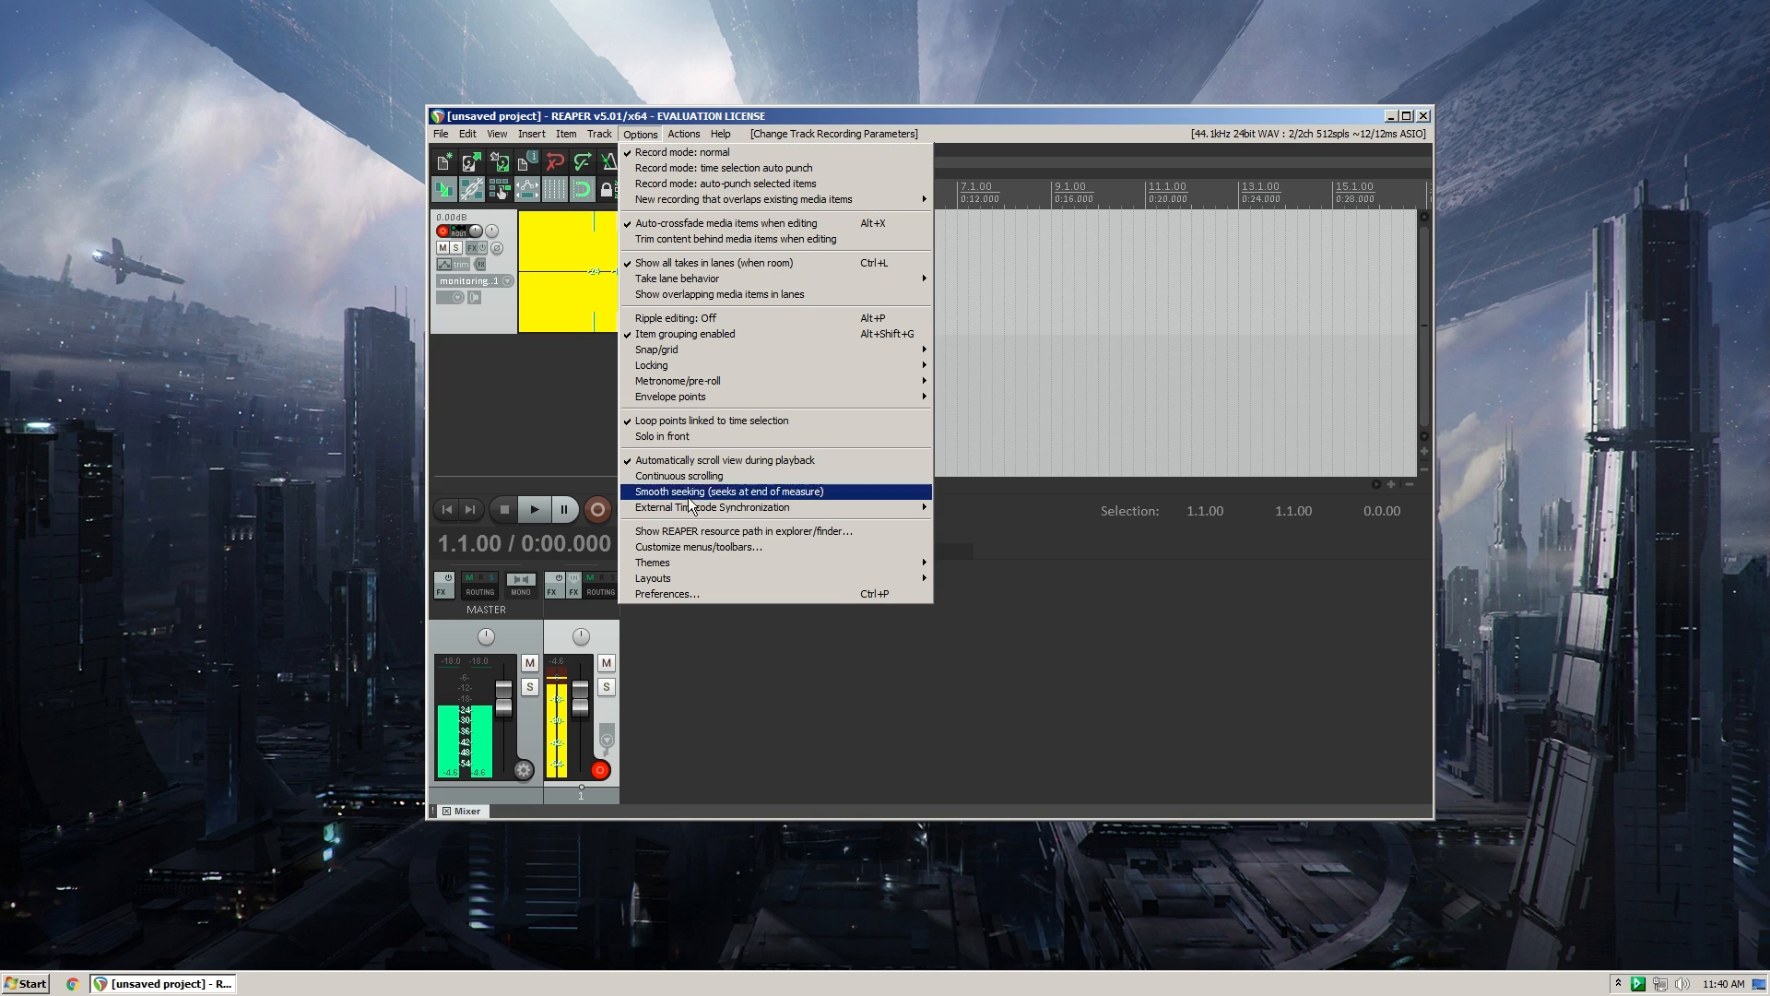
left_click(692, 587)
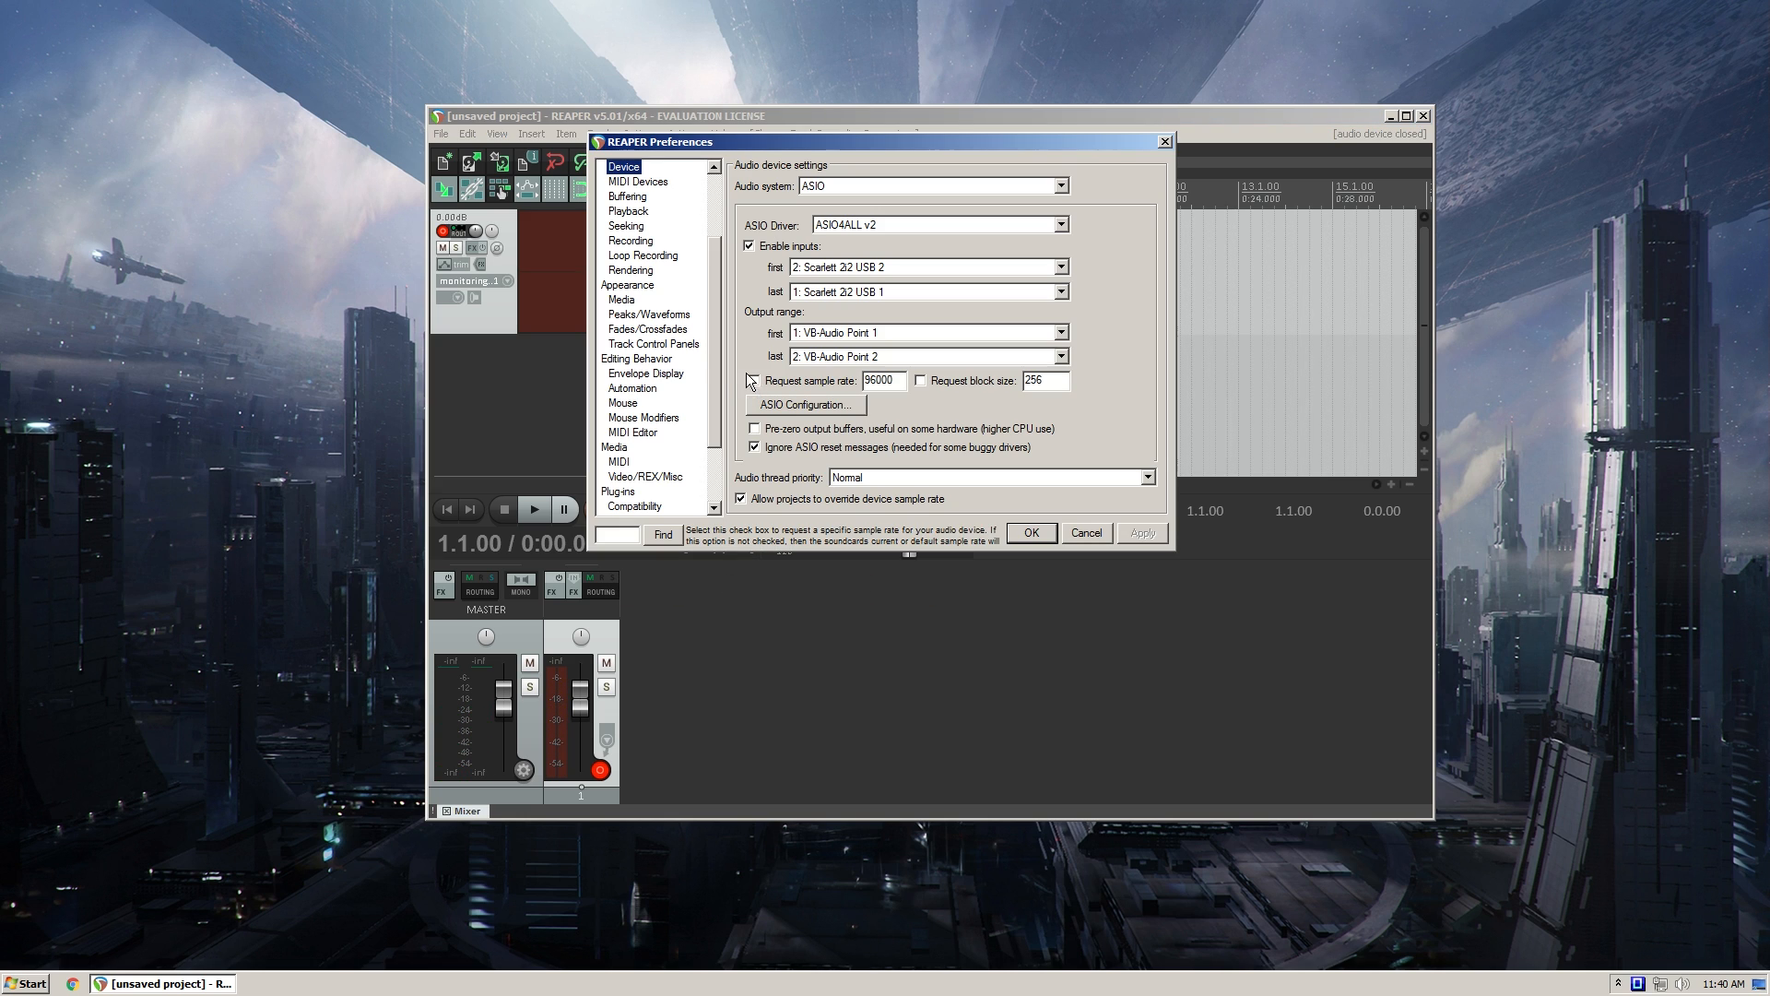
left_click_drag(809, 139, 856, 166)
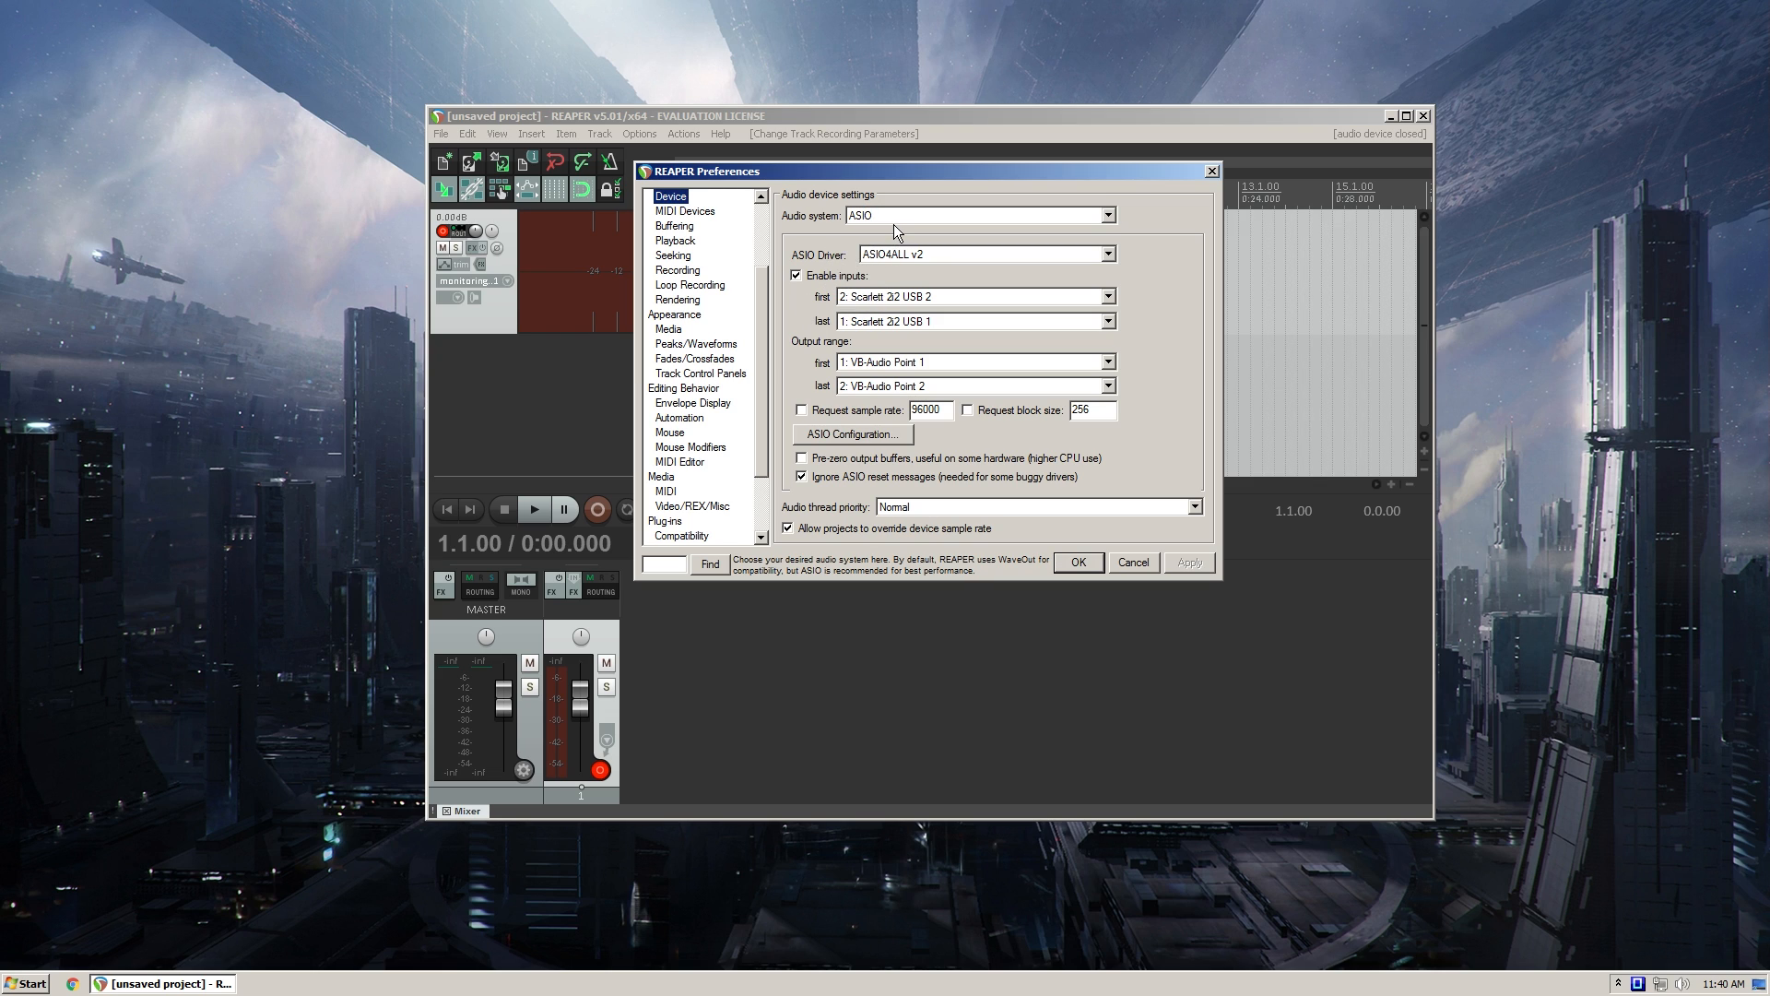
mouse_move(767, 168)
left_mouse_down()
mouse_move(816, 187)
mouse_move(796, 183)
left_mouse_up()
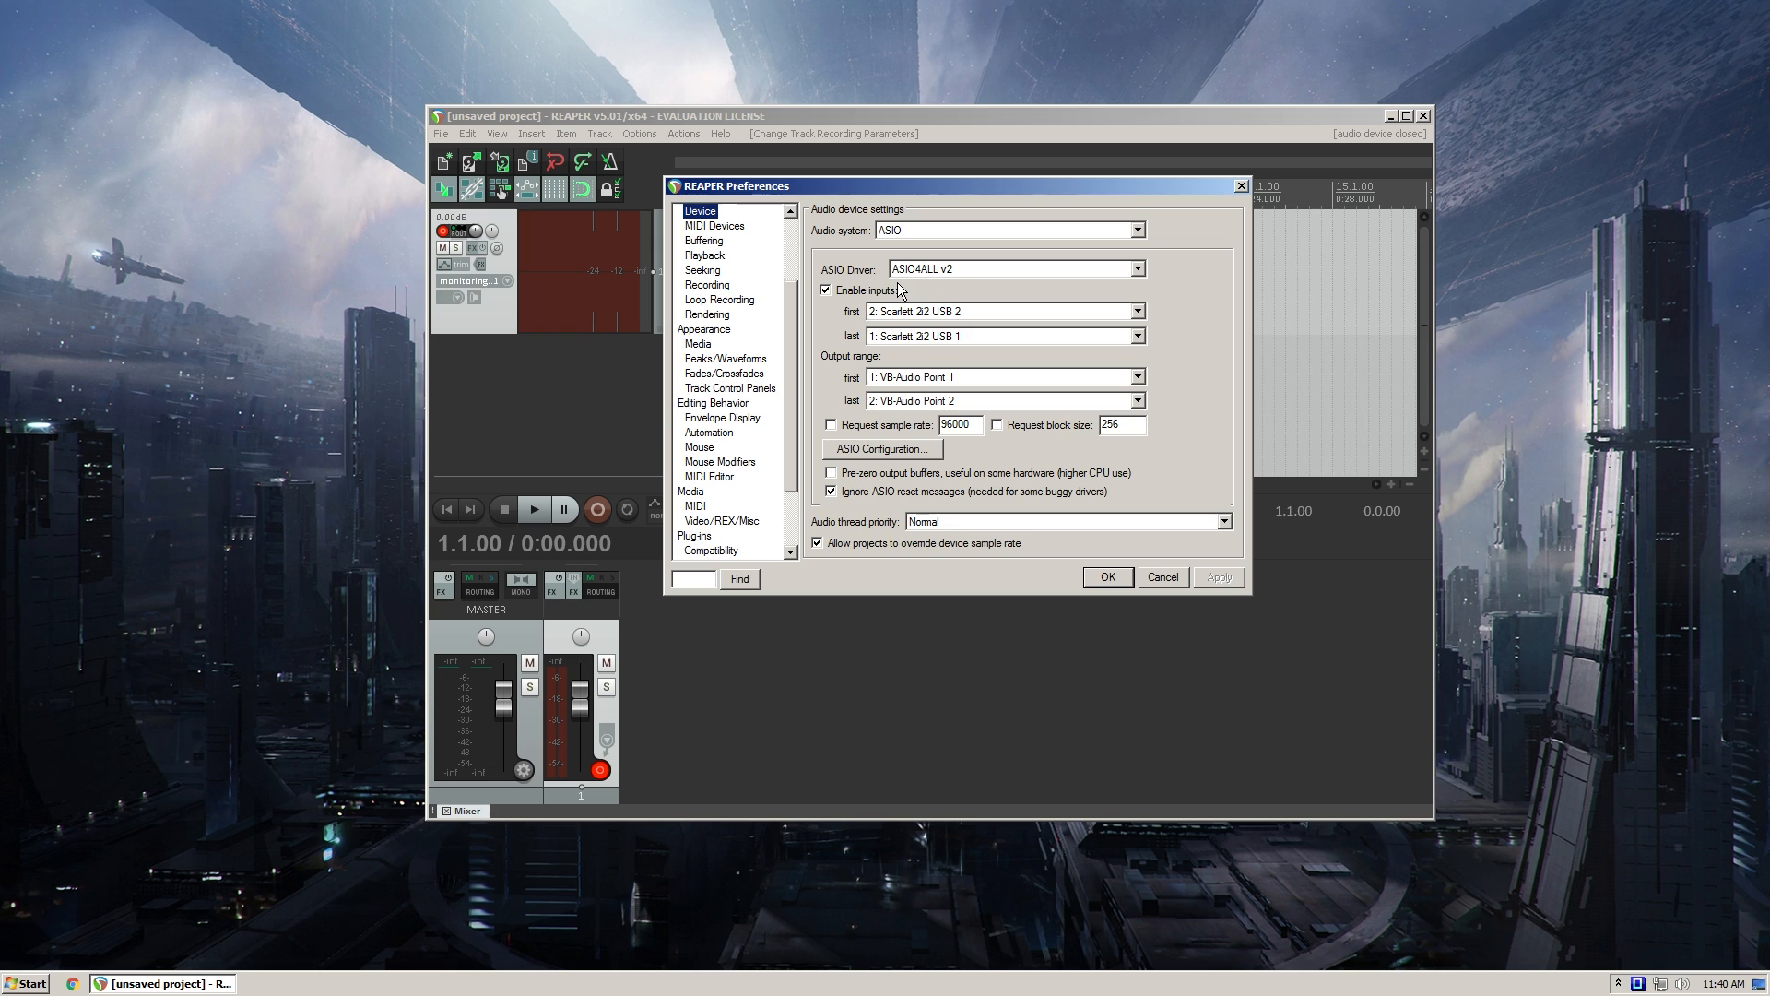
left_click_drag(903, 189, 877, 181)
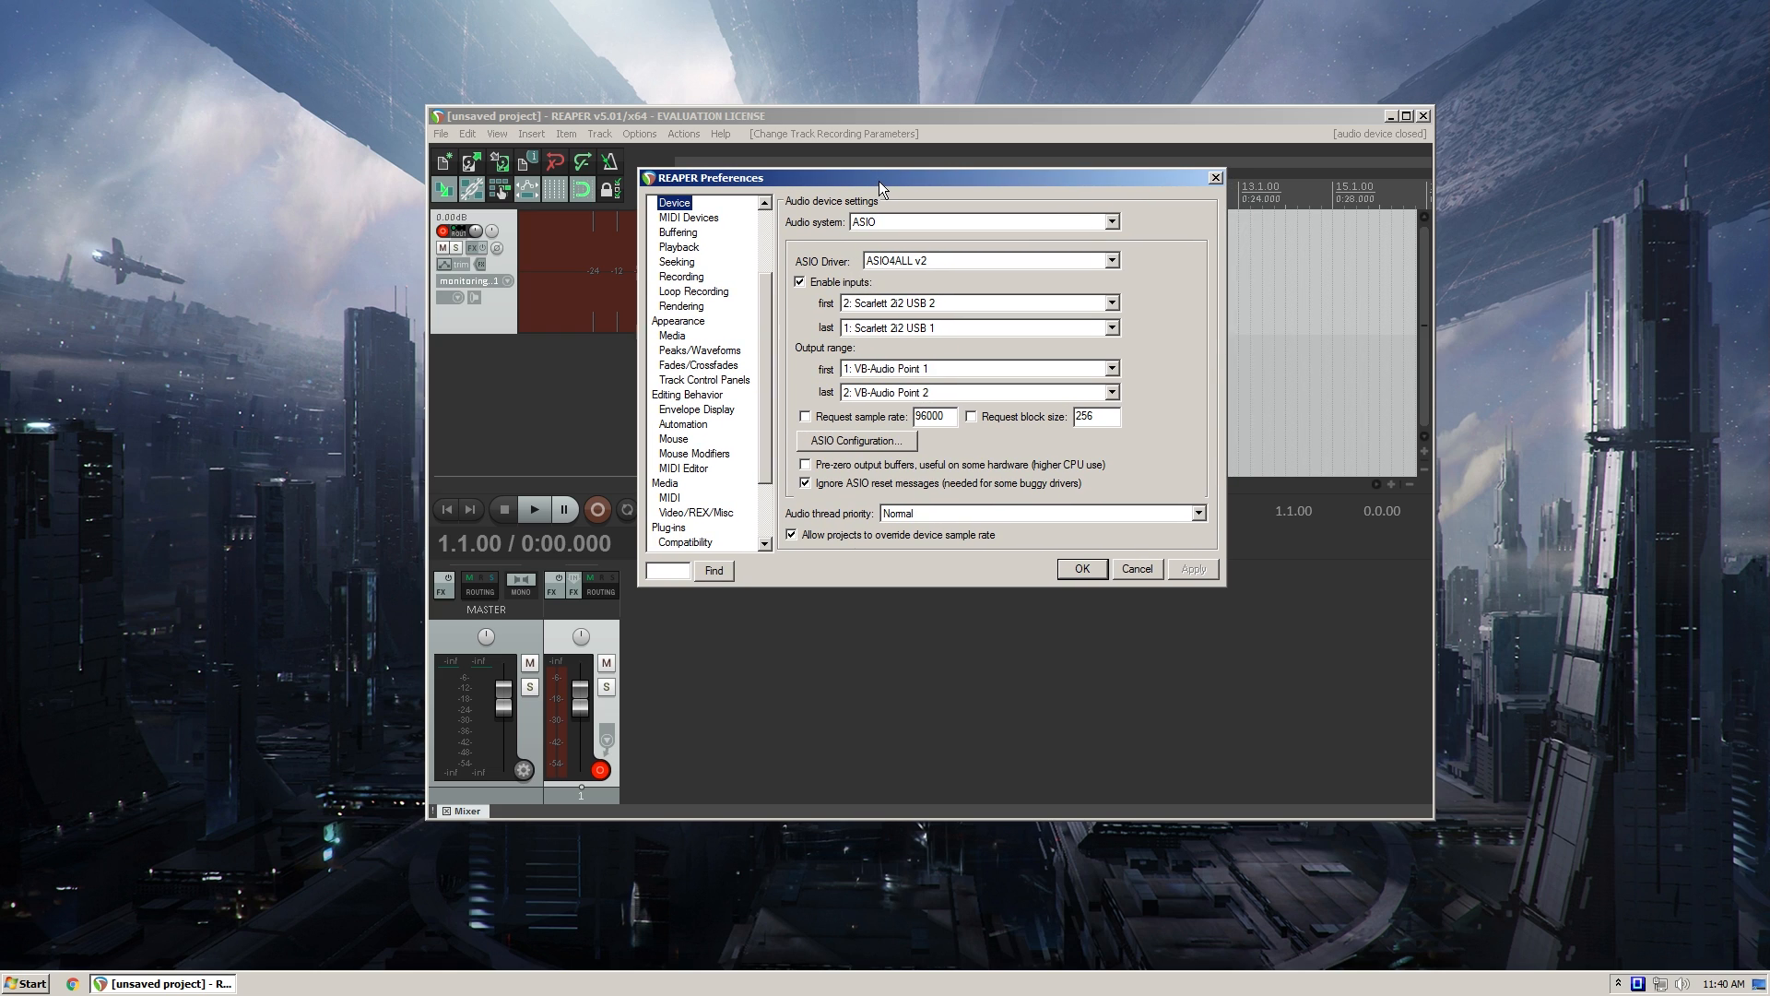
left_click_drag(770, 316, 776, 249)
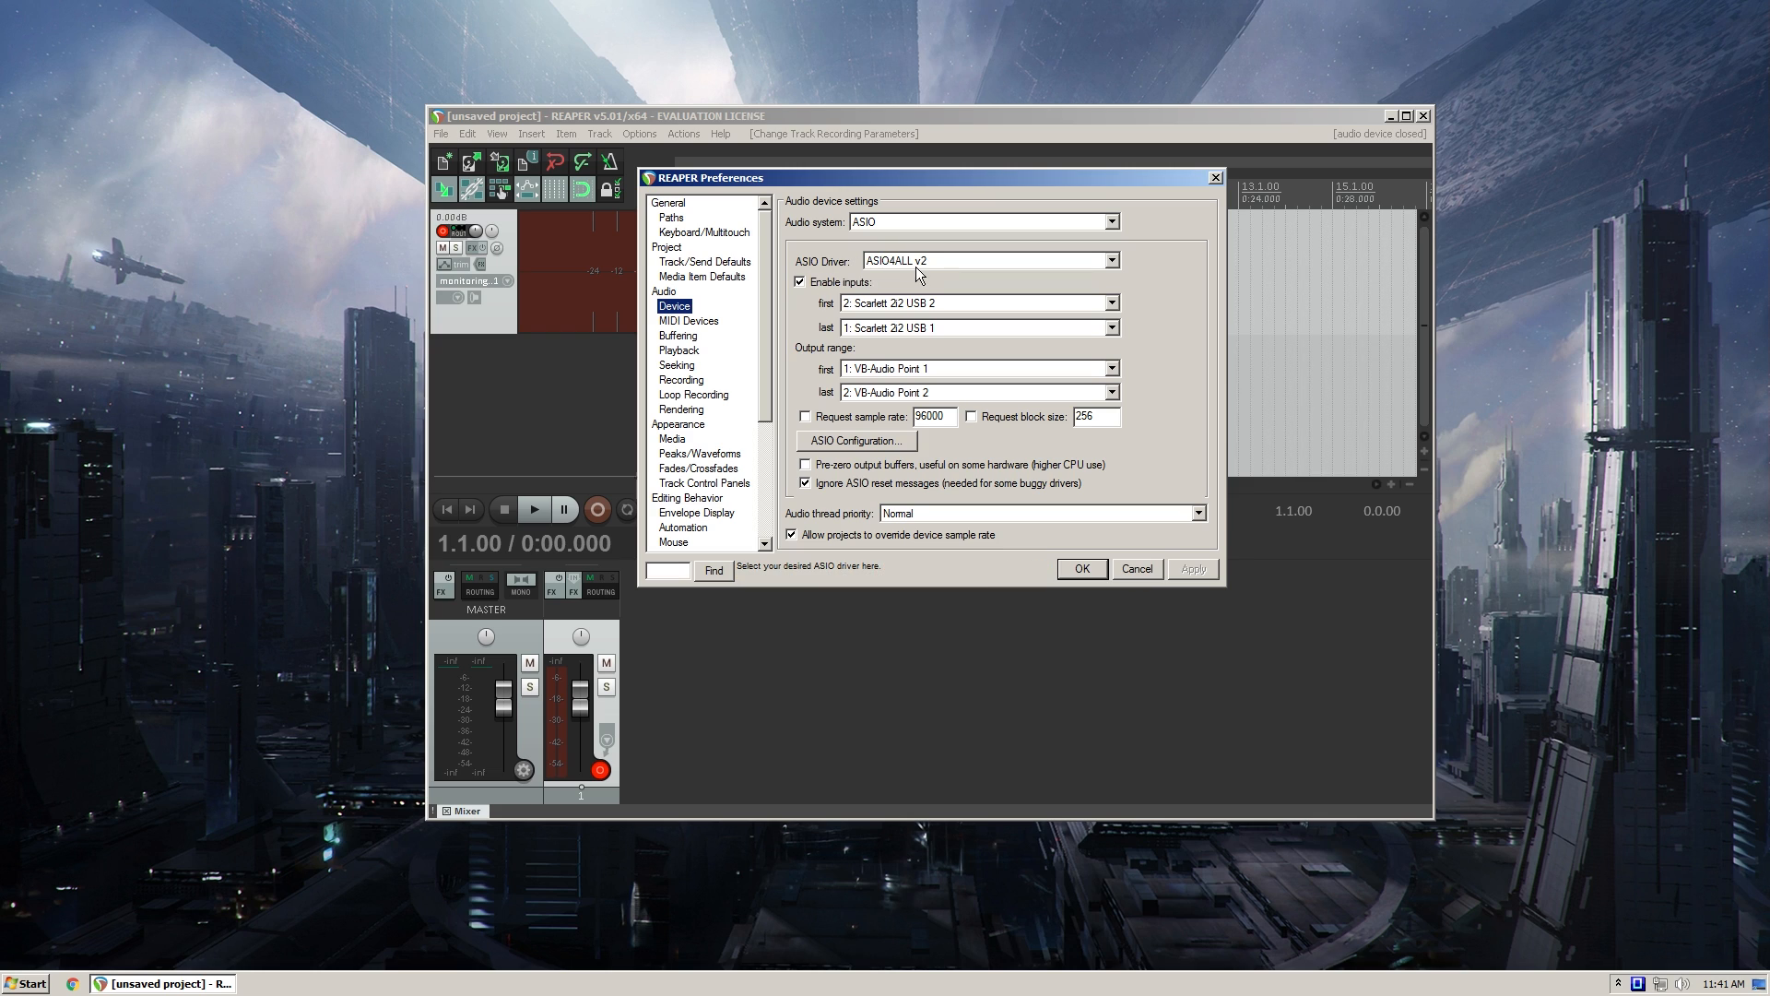
- Open the ASIO driver's configuration, switch it to the basic view and back to advanced, and examine the Scarlett 2i2 USB entries
left_click(842, 441)
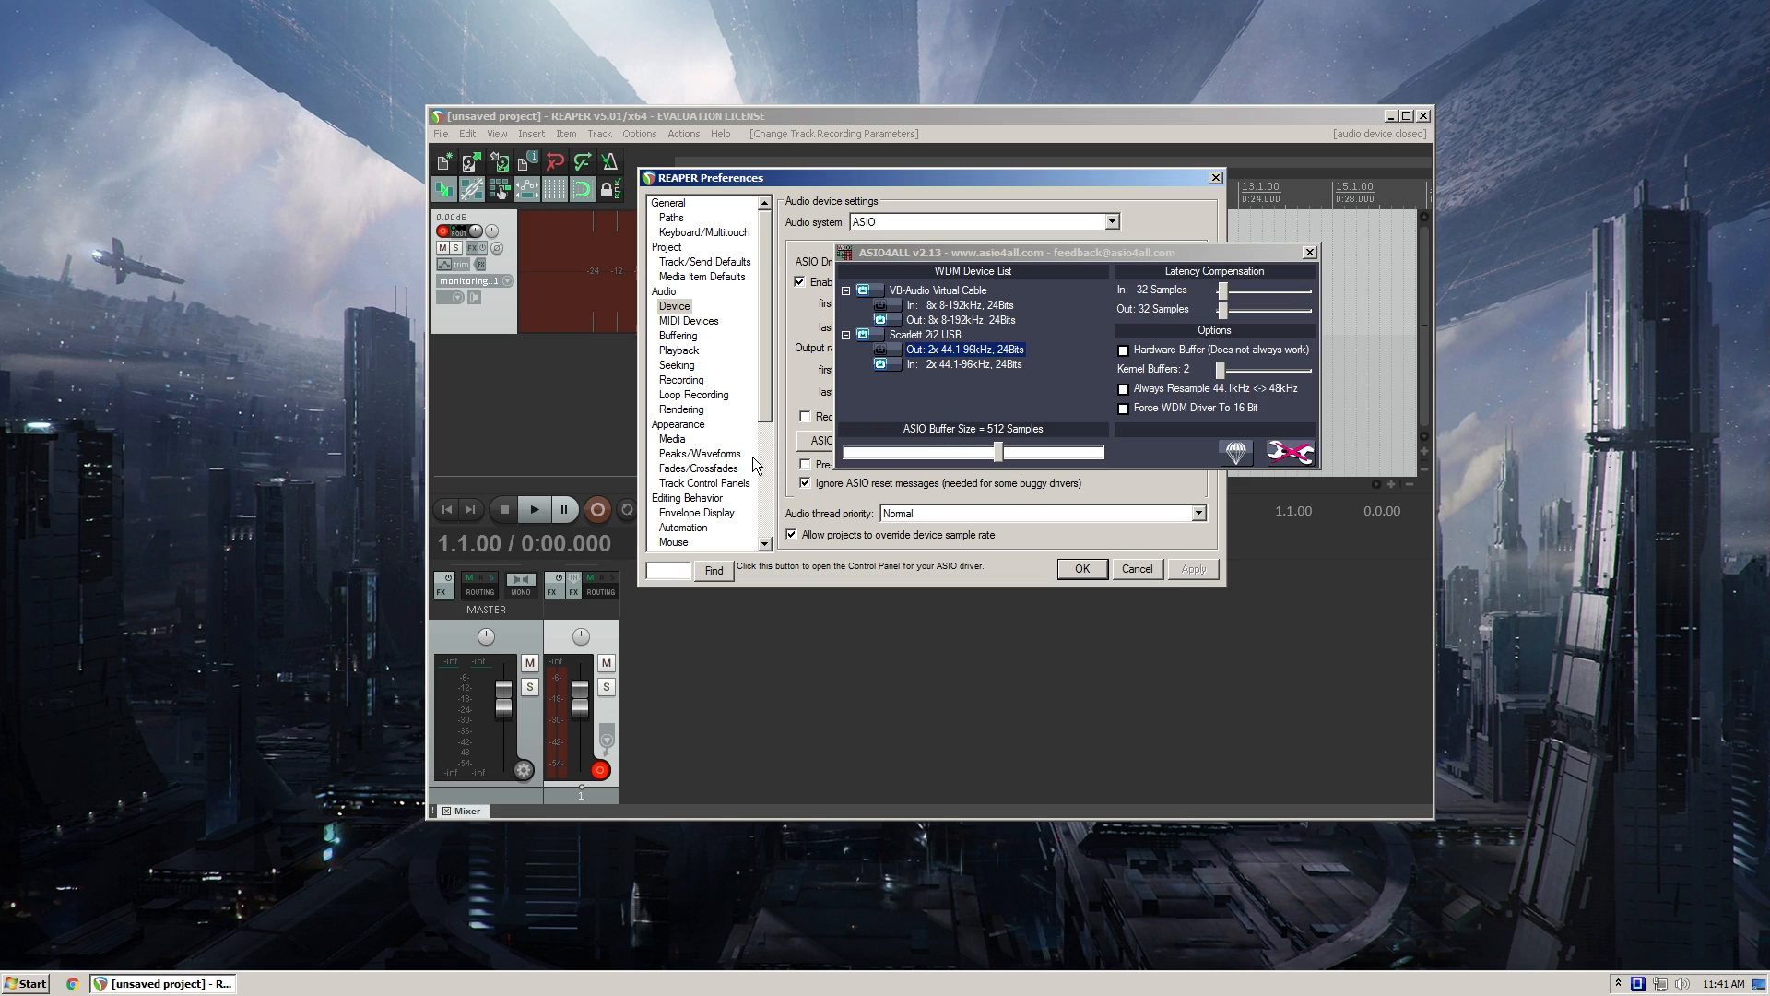
left_click_drag(929, 252, 901, 208)
left_click(1245, 406)
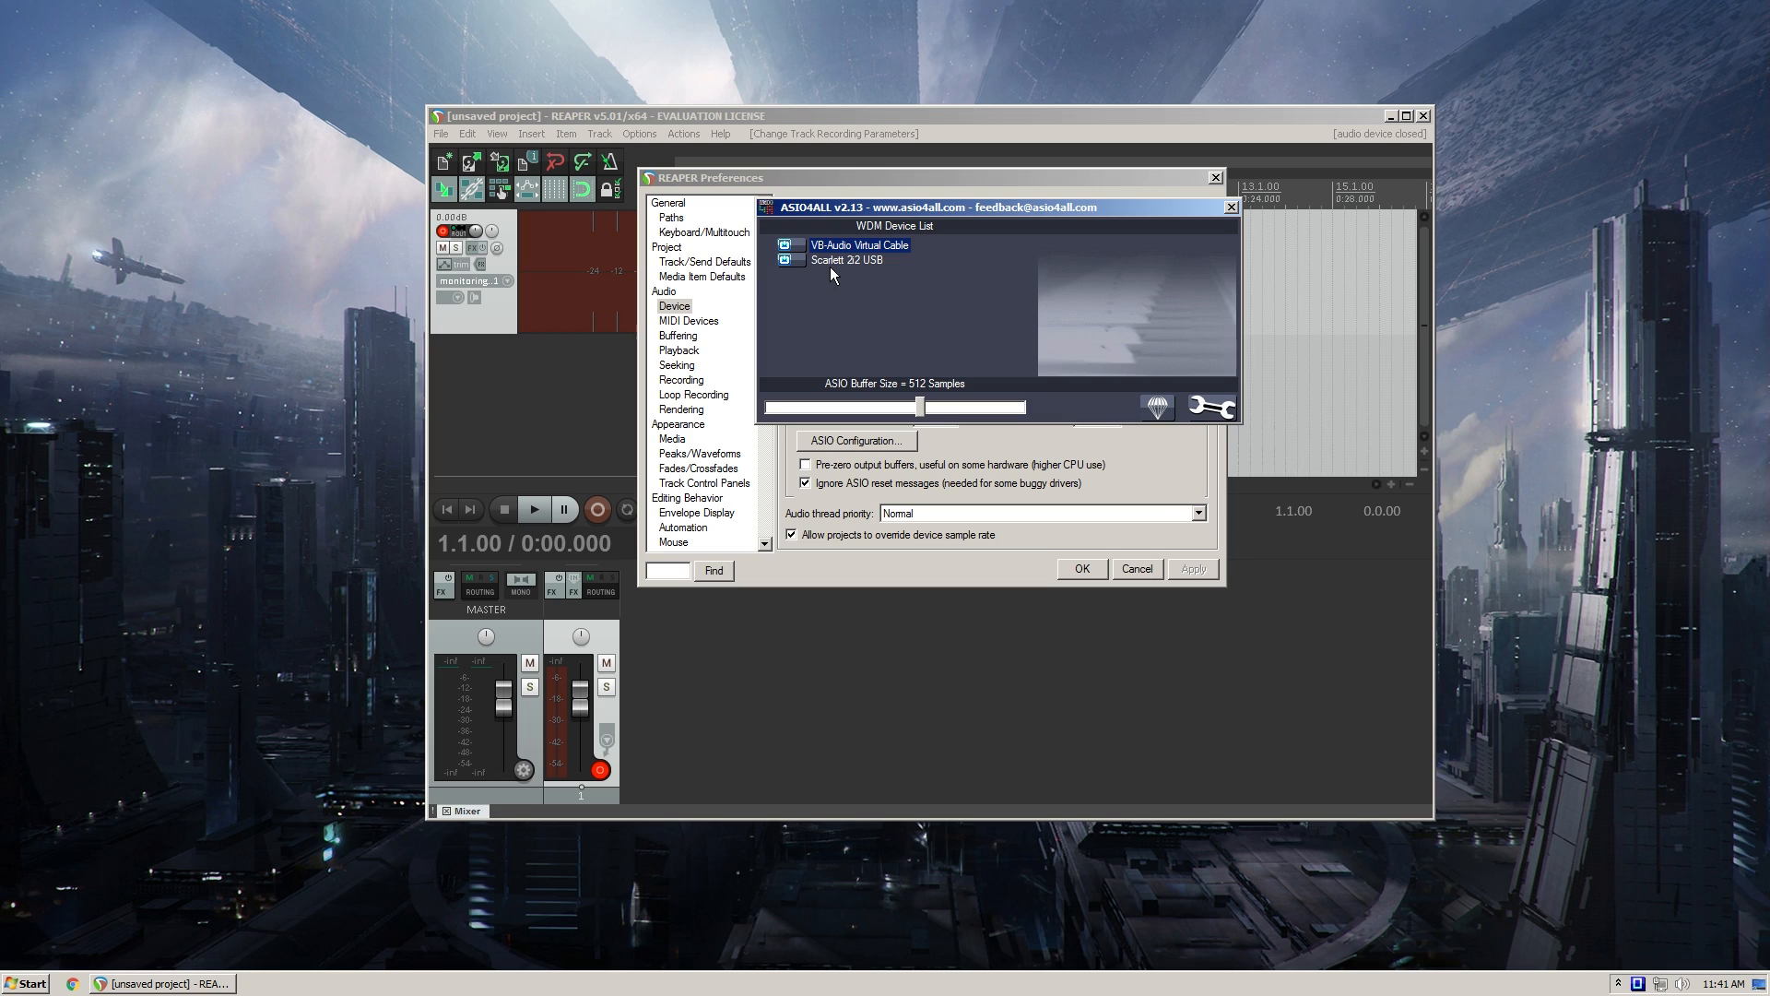
left_click(1211, 406)
left_click_drag(908, 209, 919, 224)
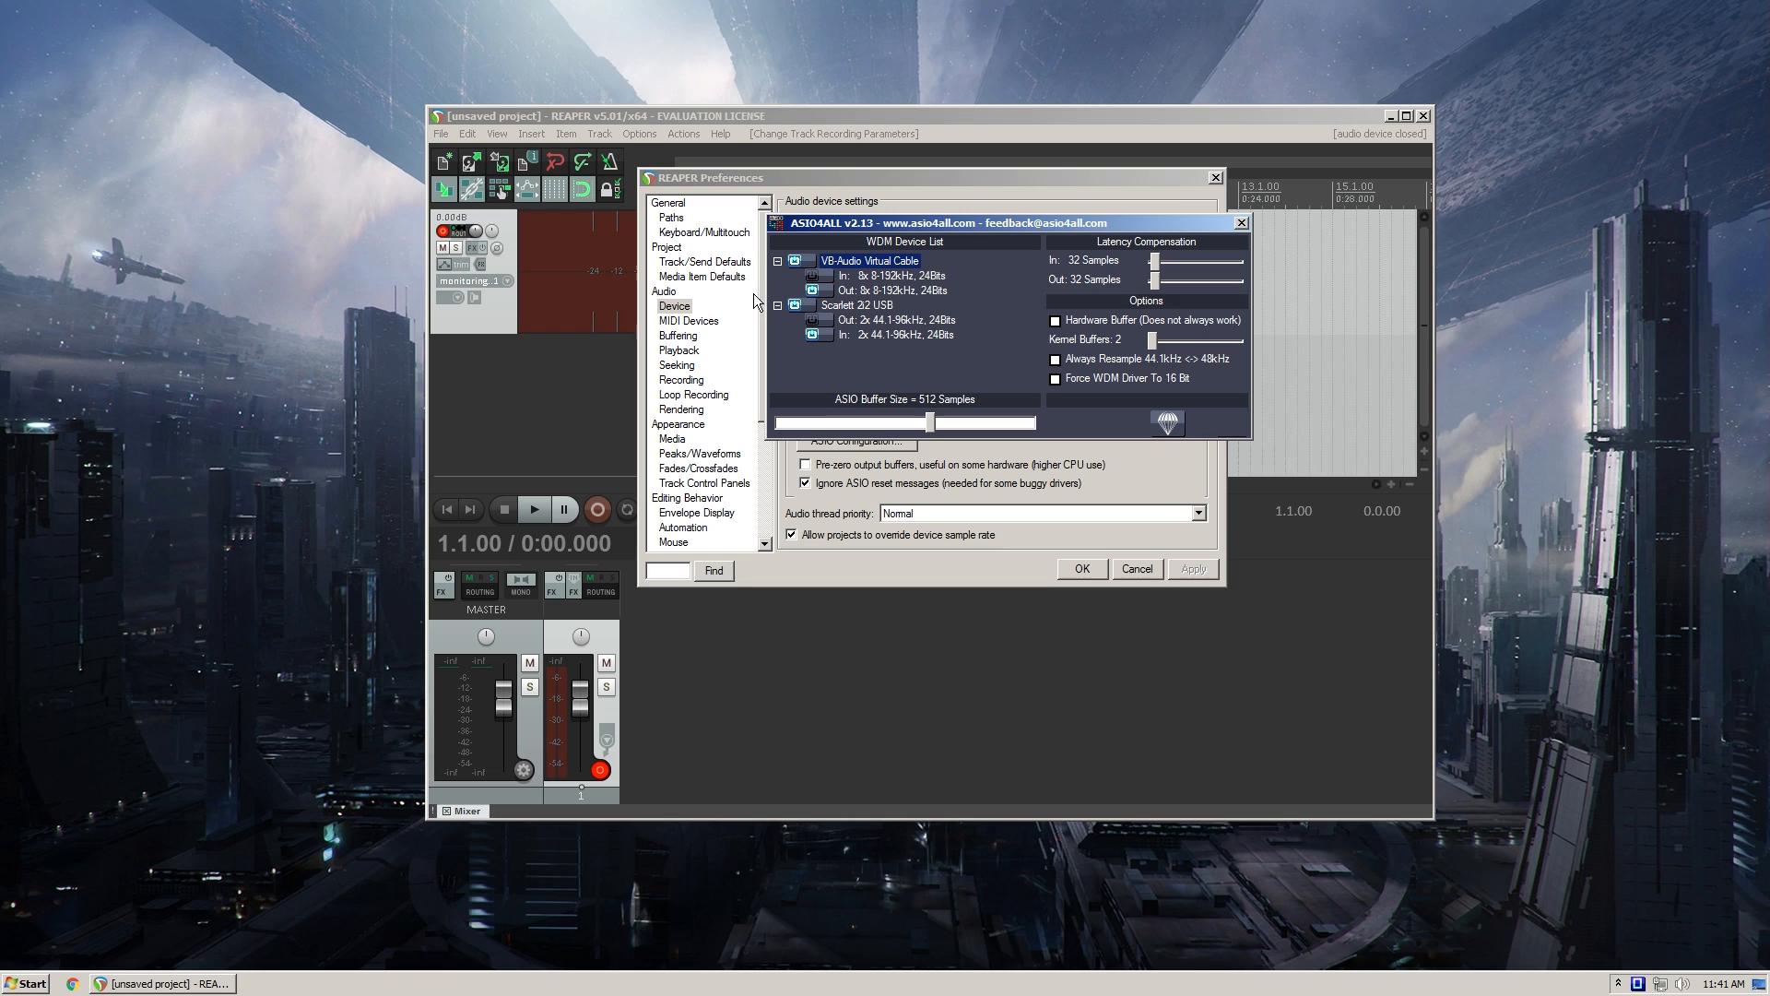
left_click(837, 308)
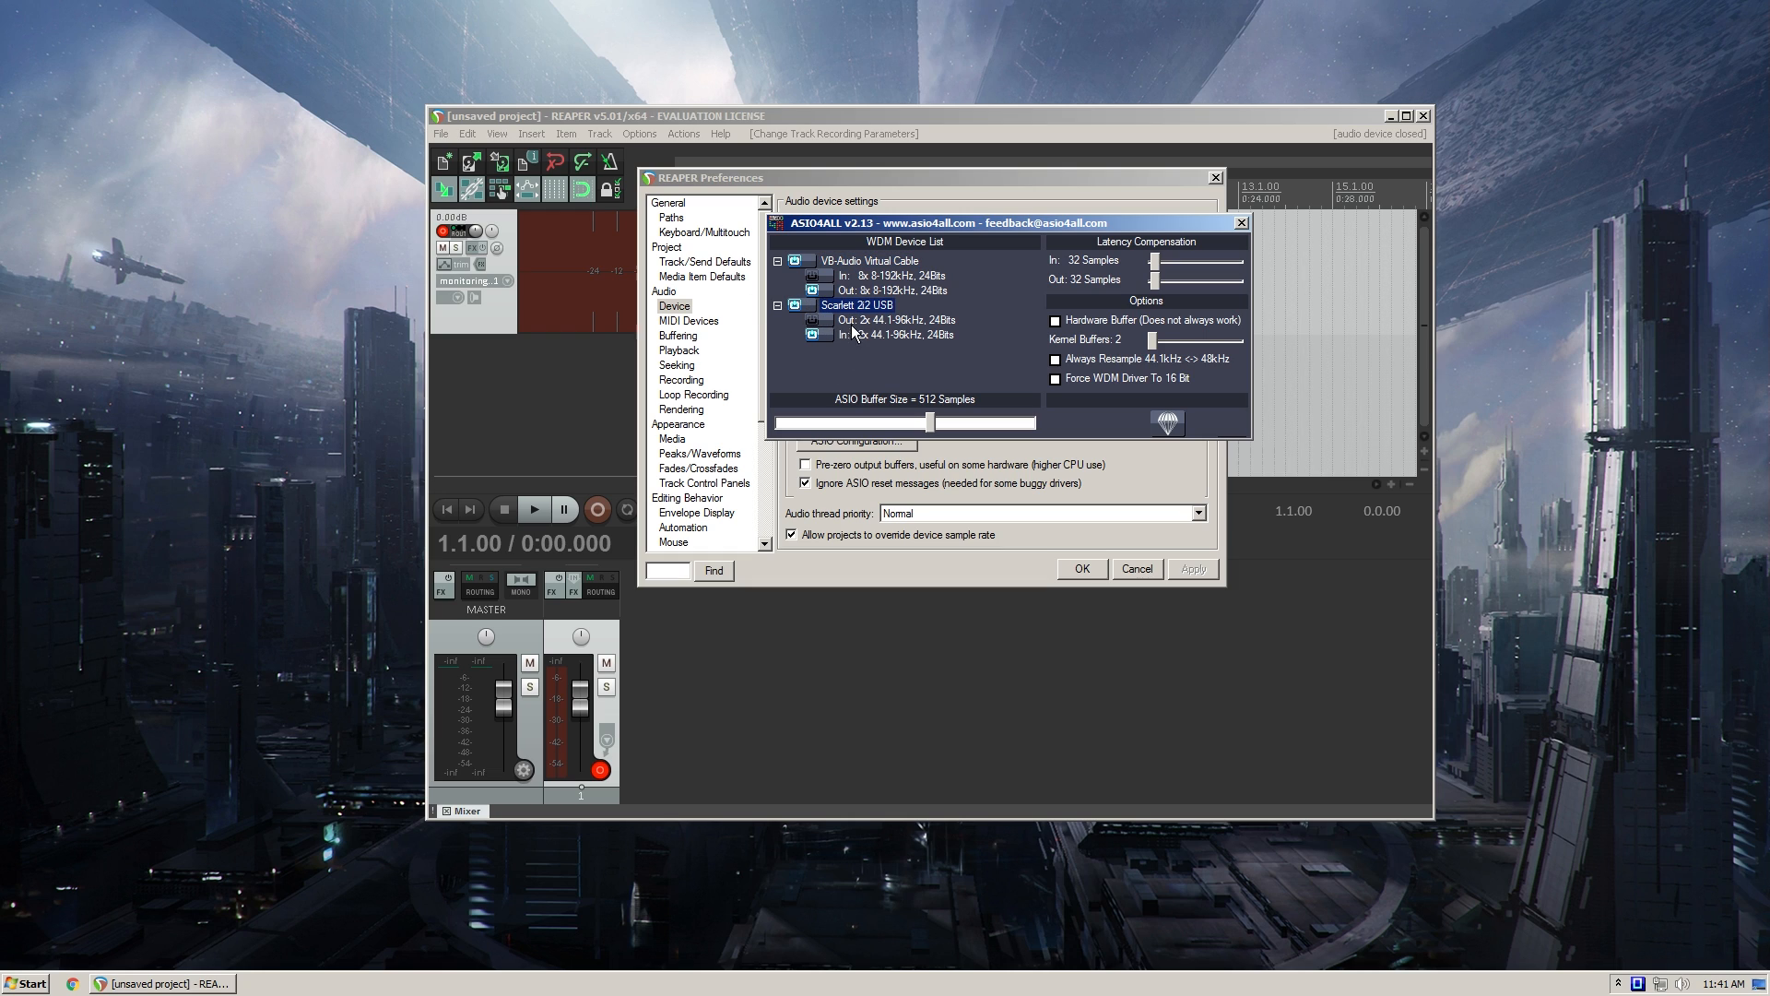
left_click(856, 332)
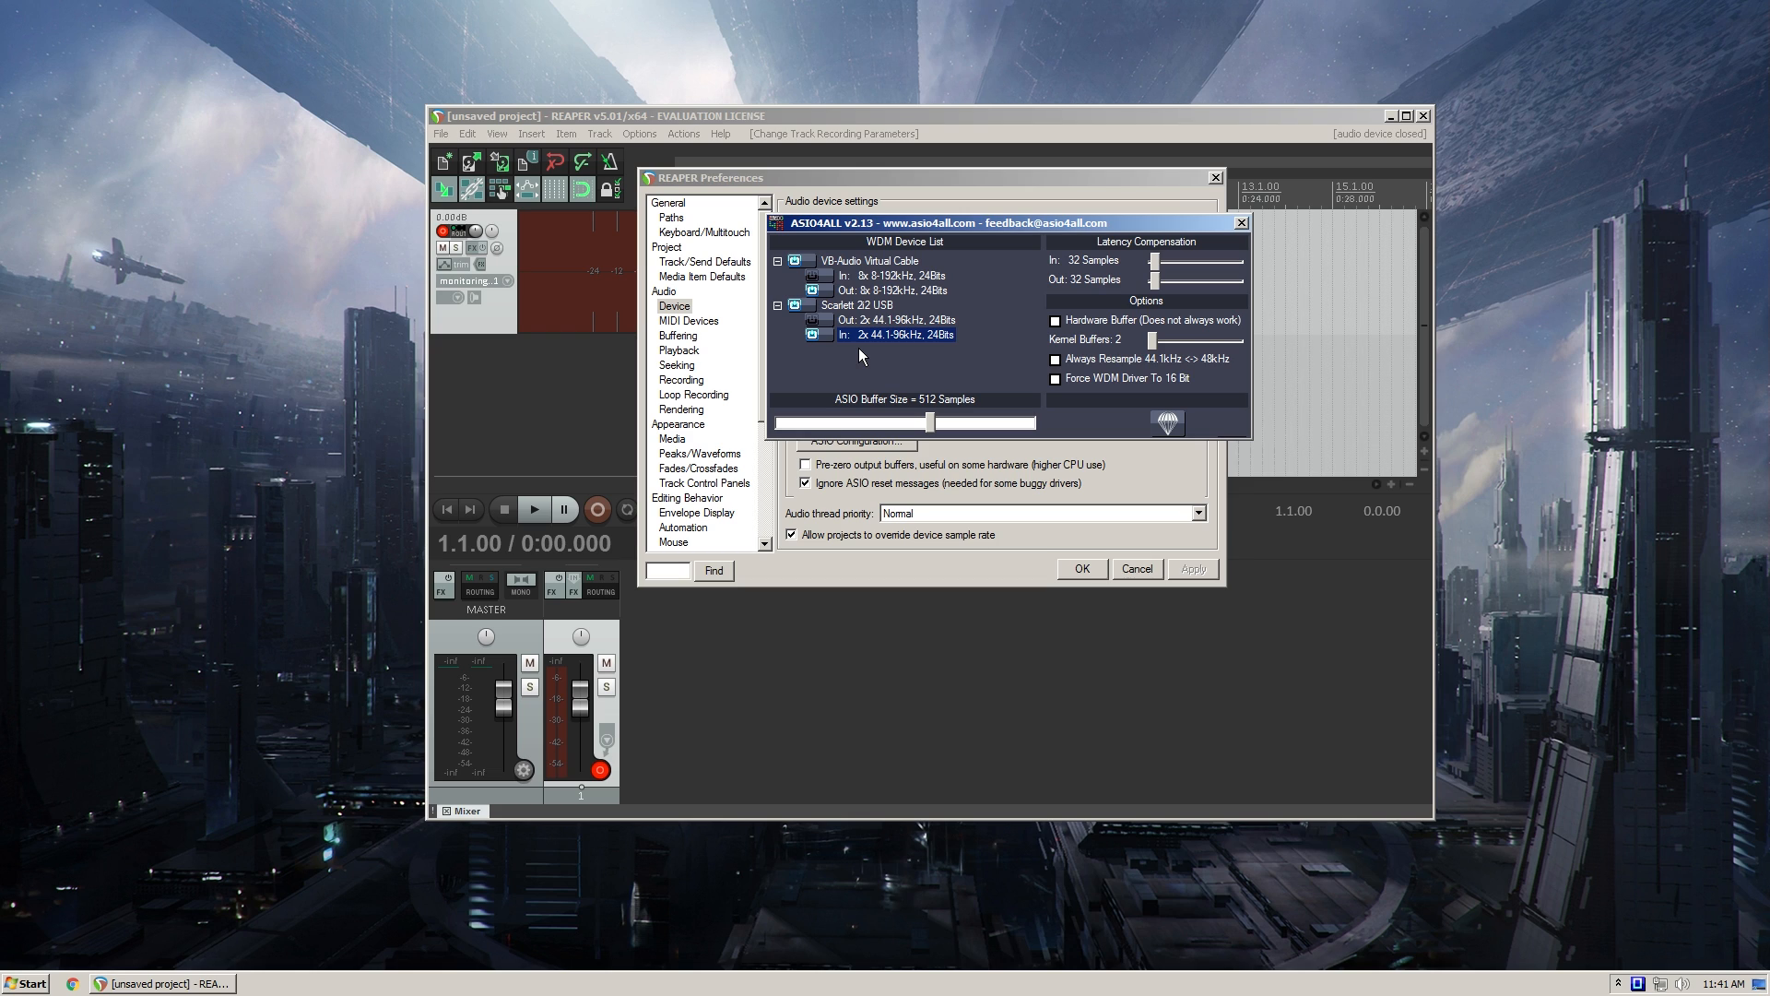
- Examine the In and Out entries of VB-Audio Virtual Cable and Scarlett 2i2 USB in the WDM device list
mouse_move(879, 225)
left_mouse_down()
mouse_move(896, 249)
mouse_move(880, 253)
left_mouse_up()
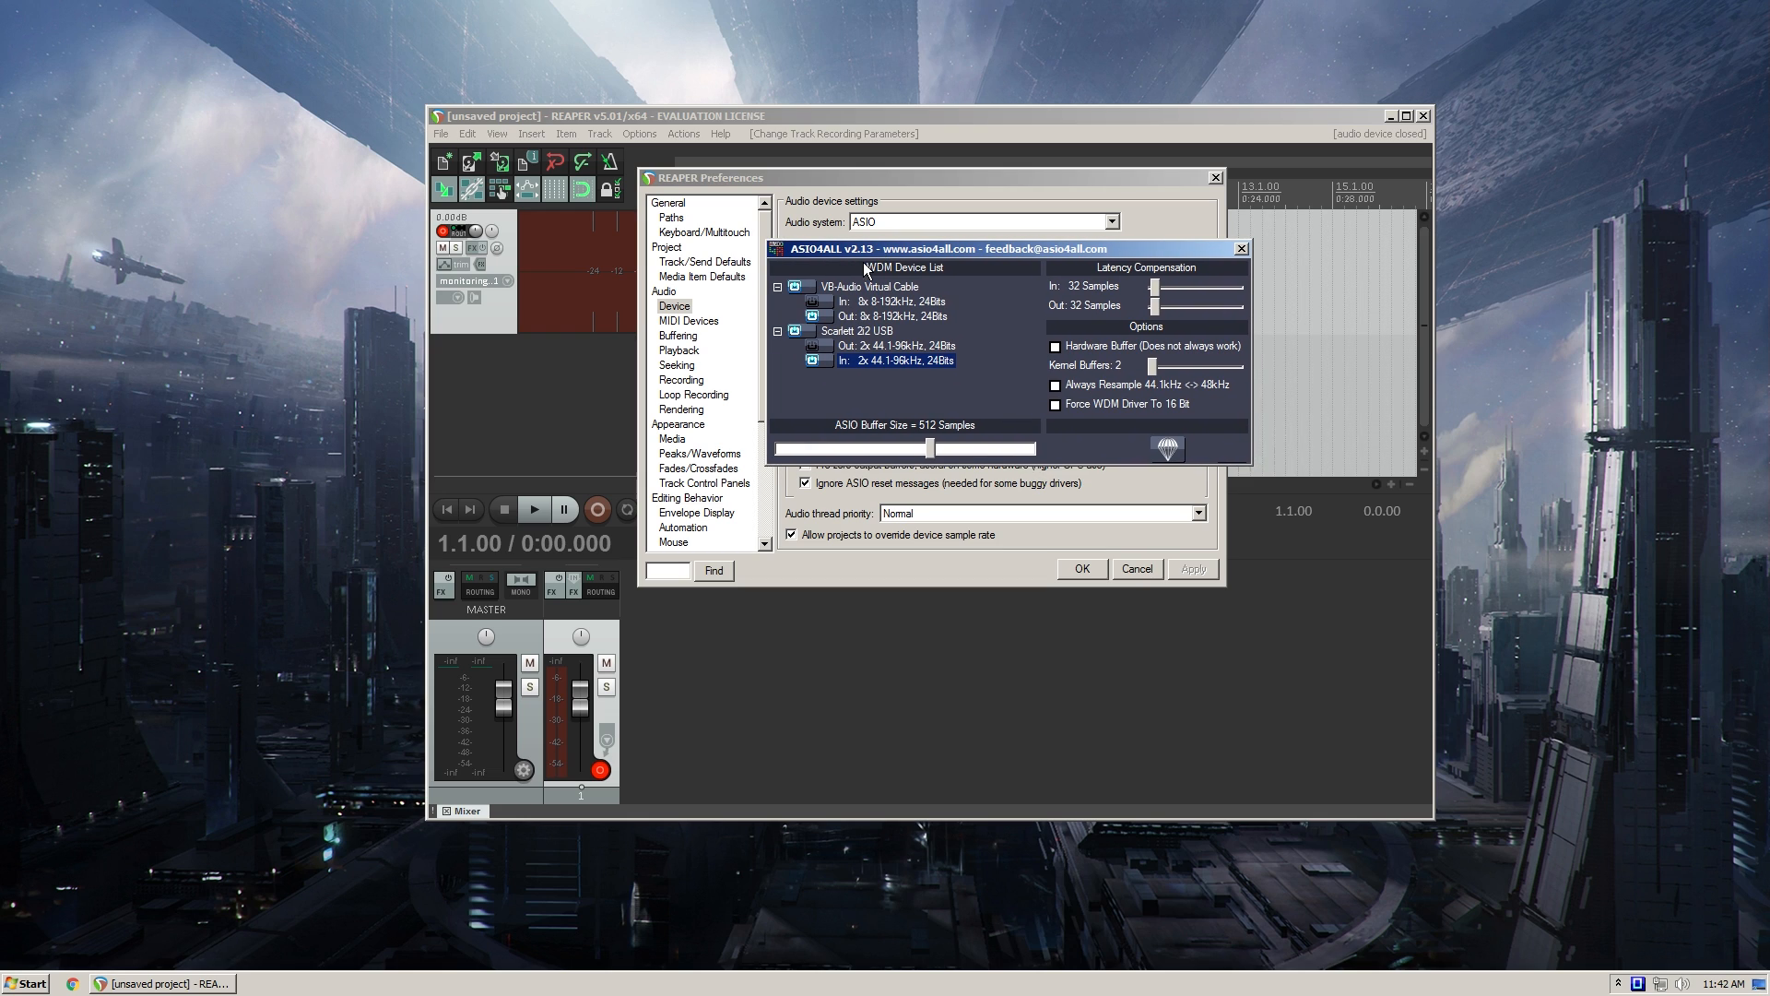
left_click(855, 289)
left_click(857, 315)
left_click(859, 301)
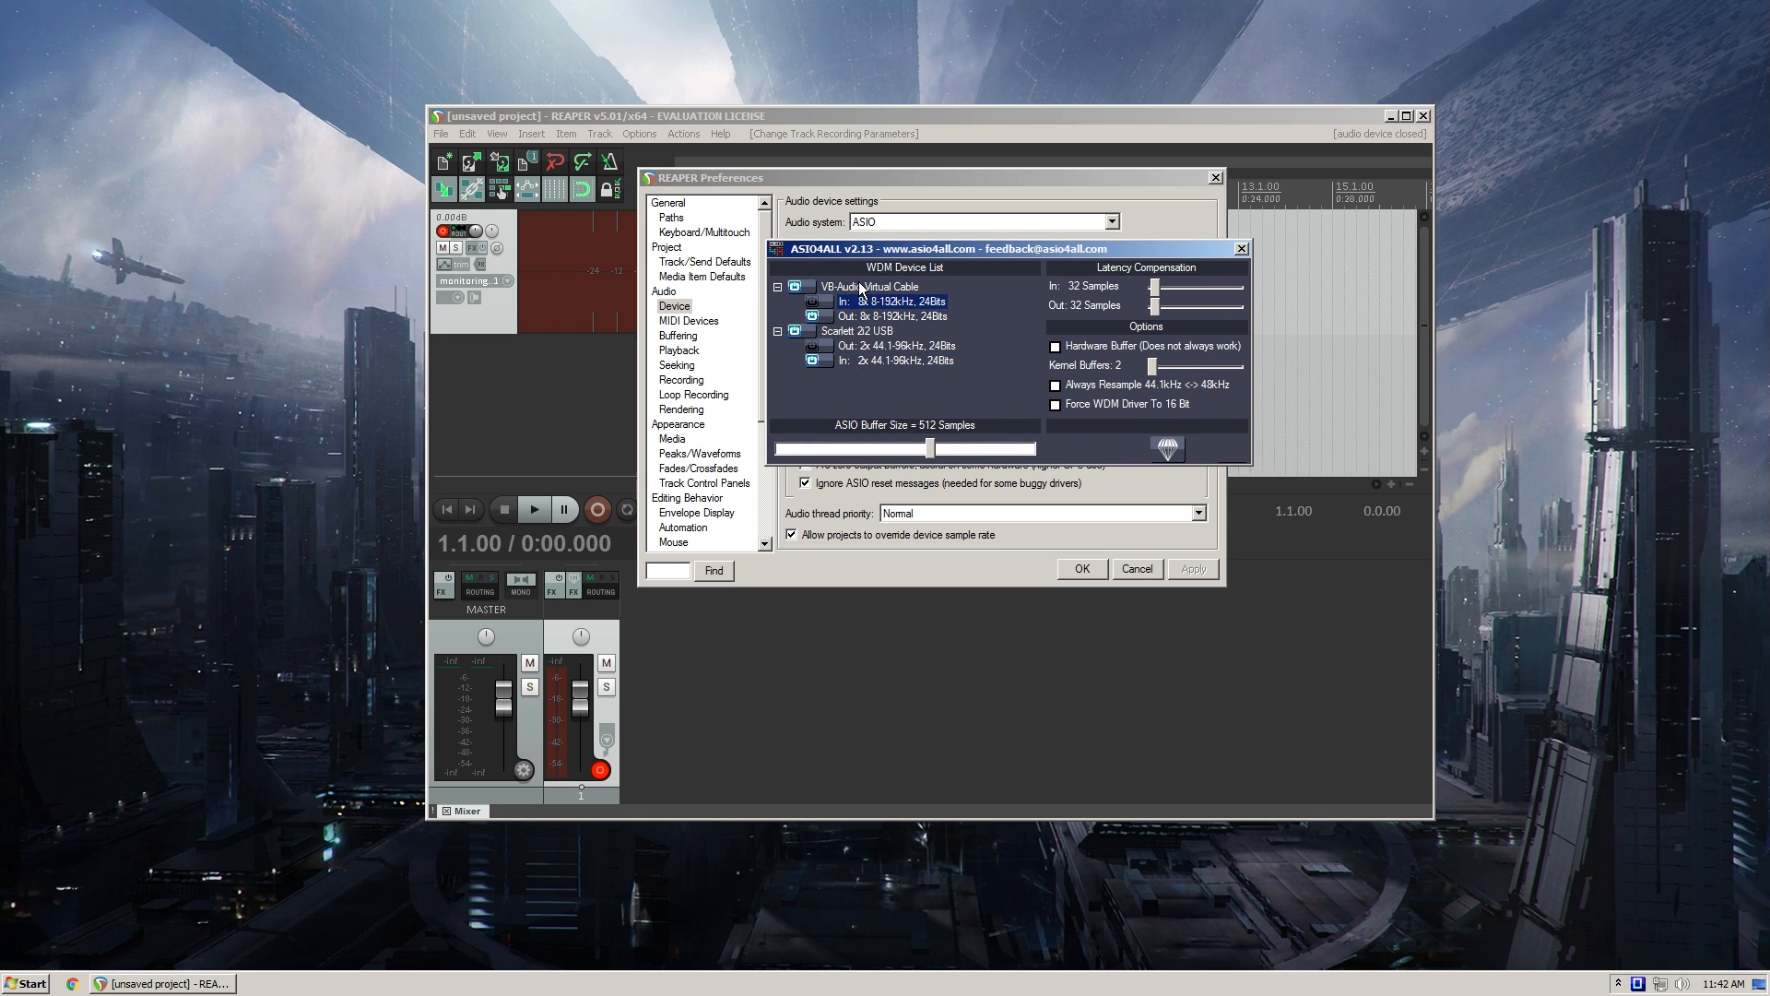
left_click(859, 287)
left_click(858, 299)
left_click(859, 316)
left_click(865, 289)
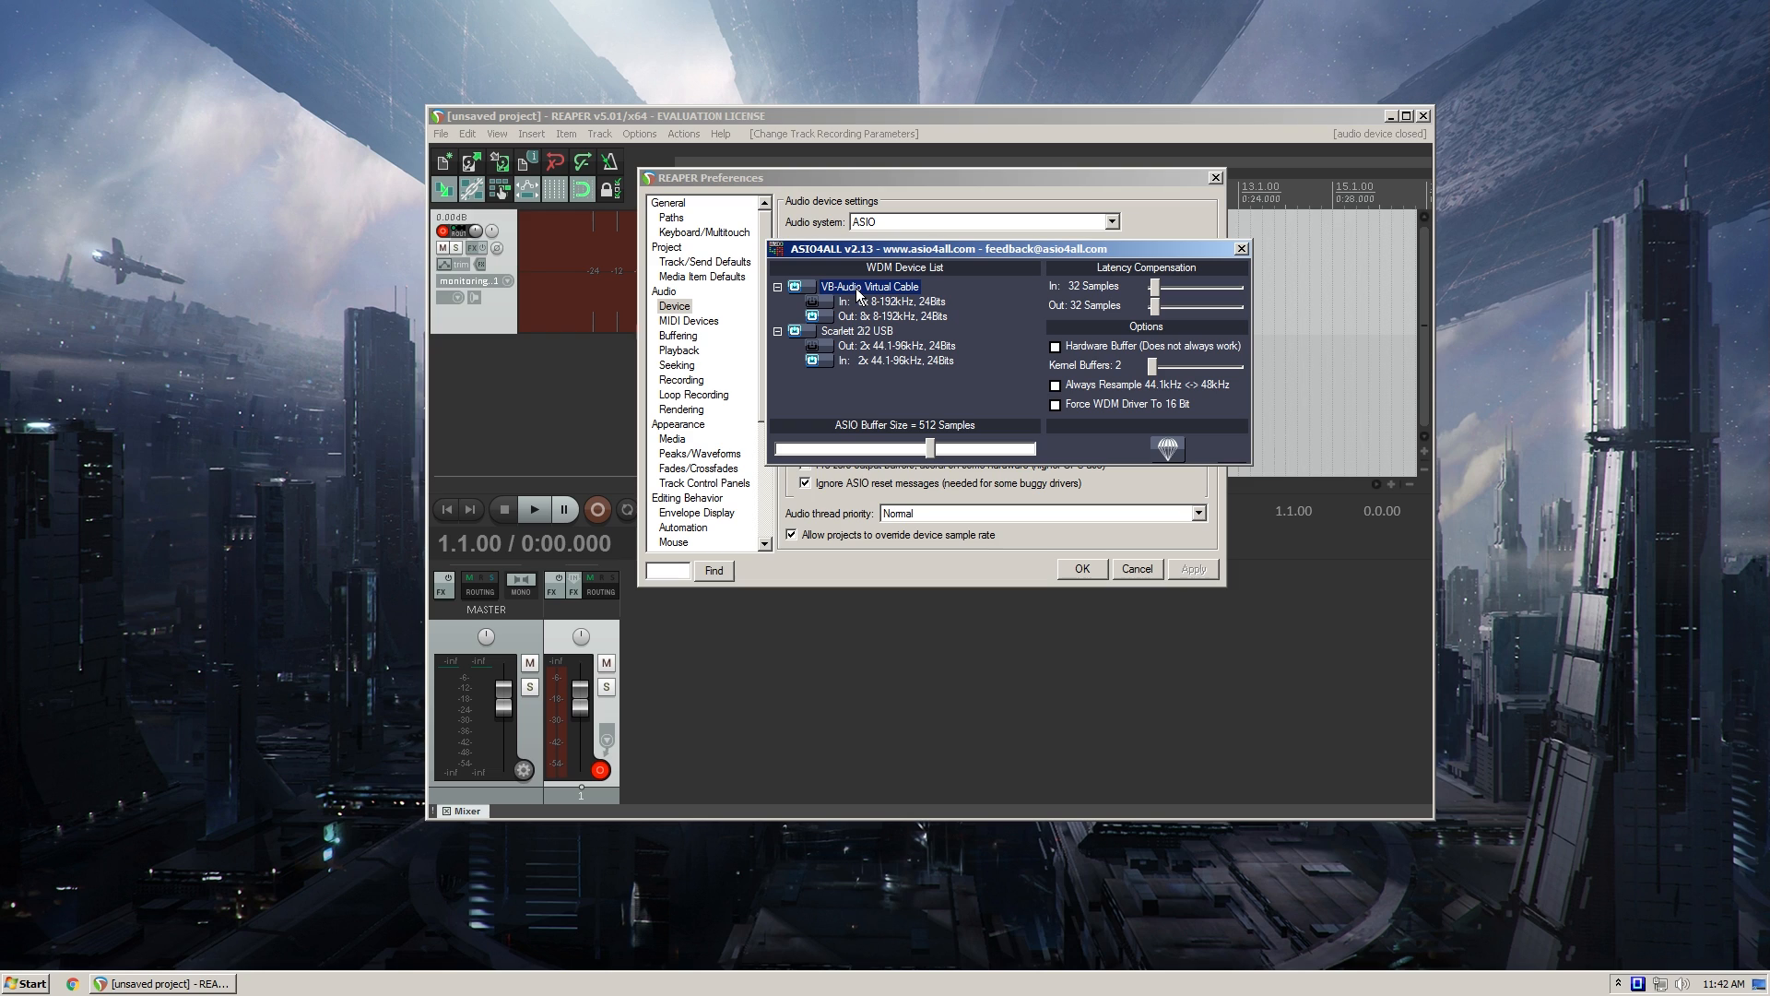
left_click(863, 319)
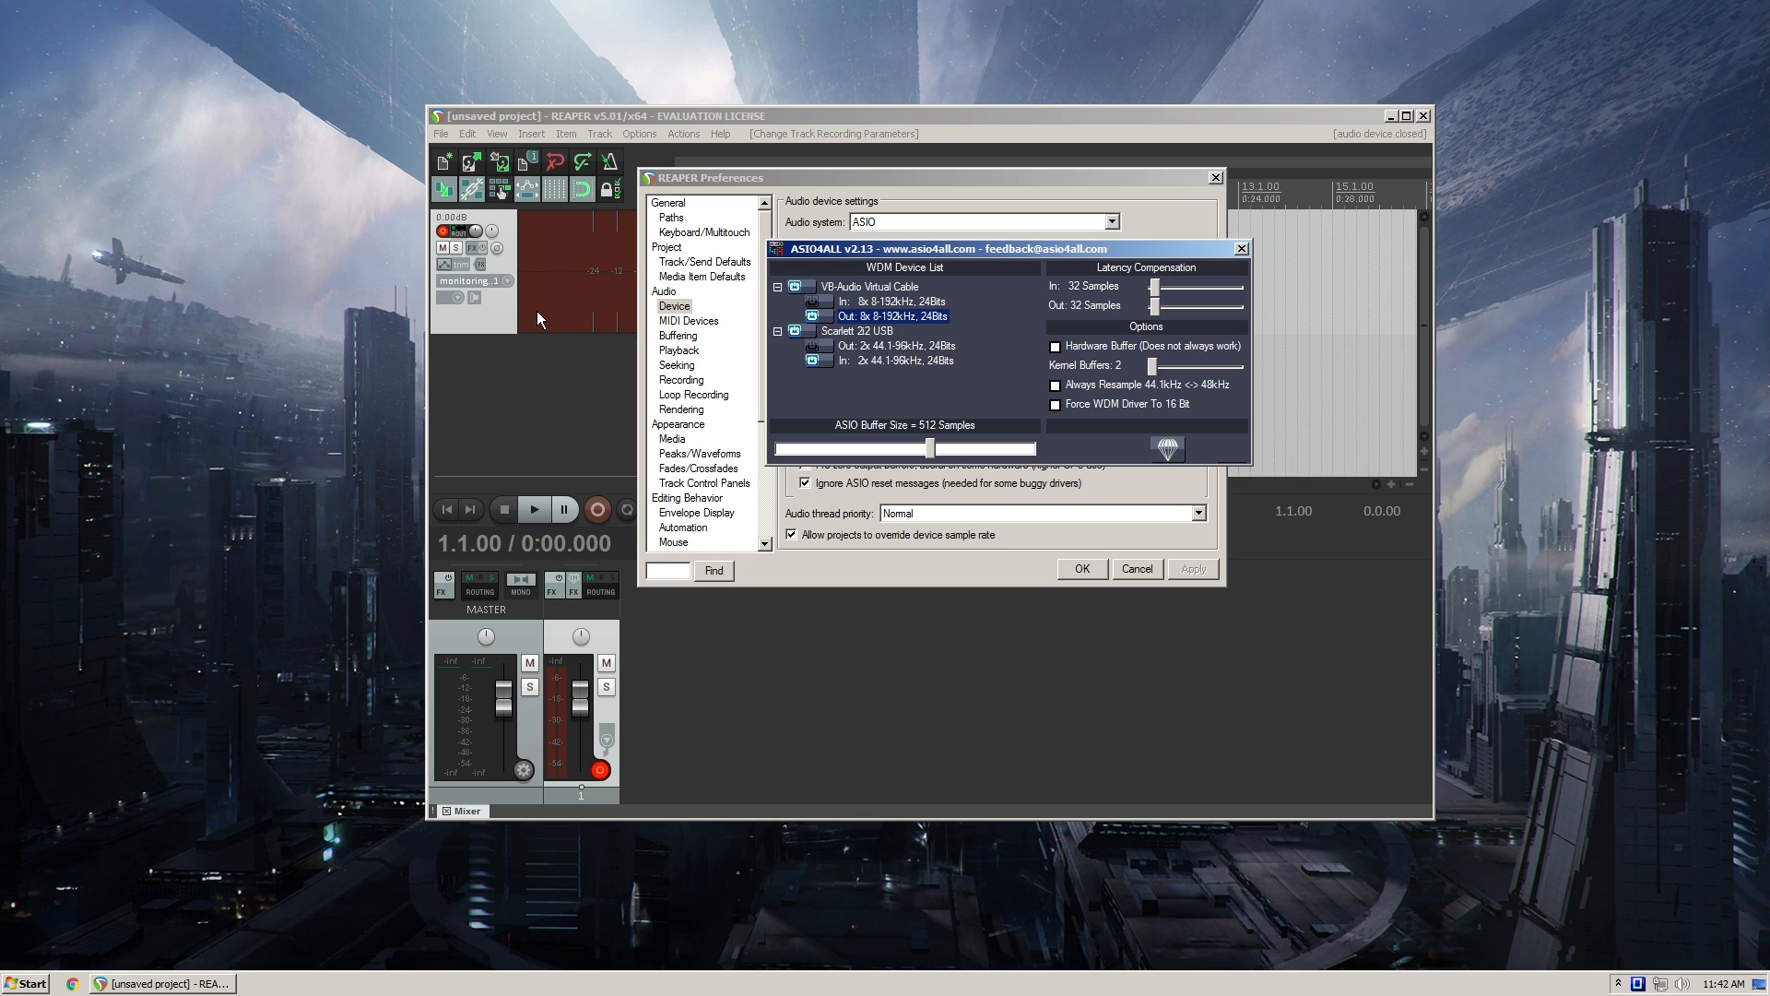
left_click(860, 292)
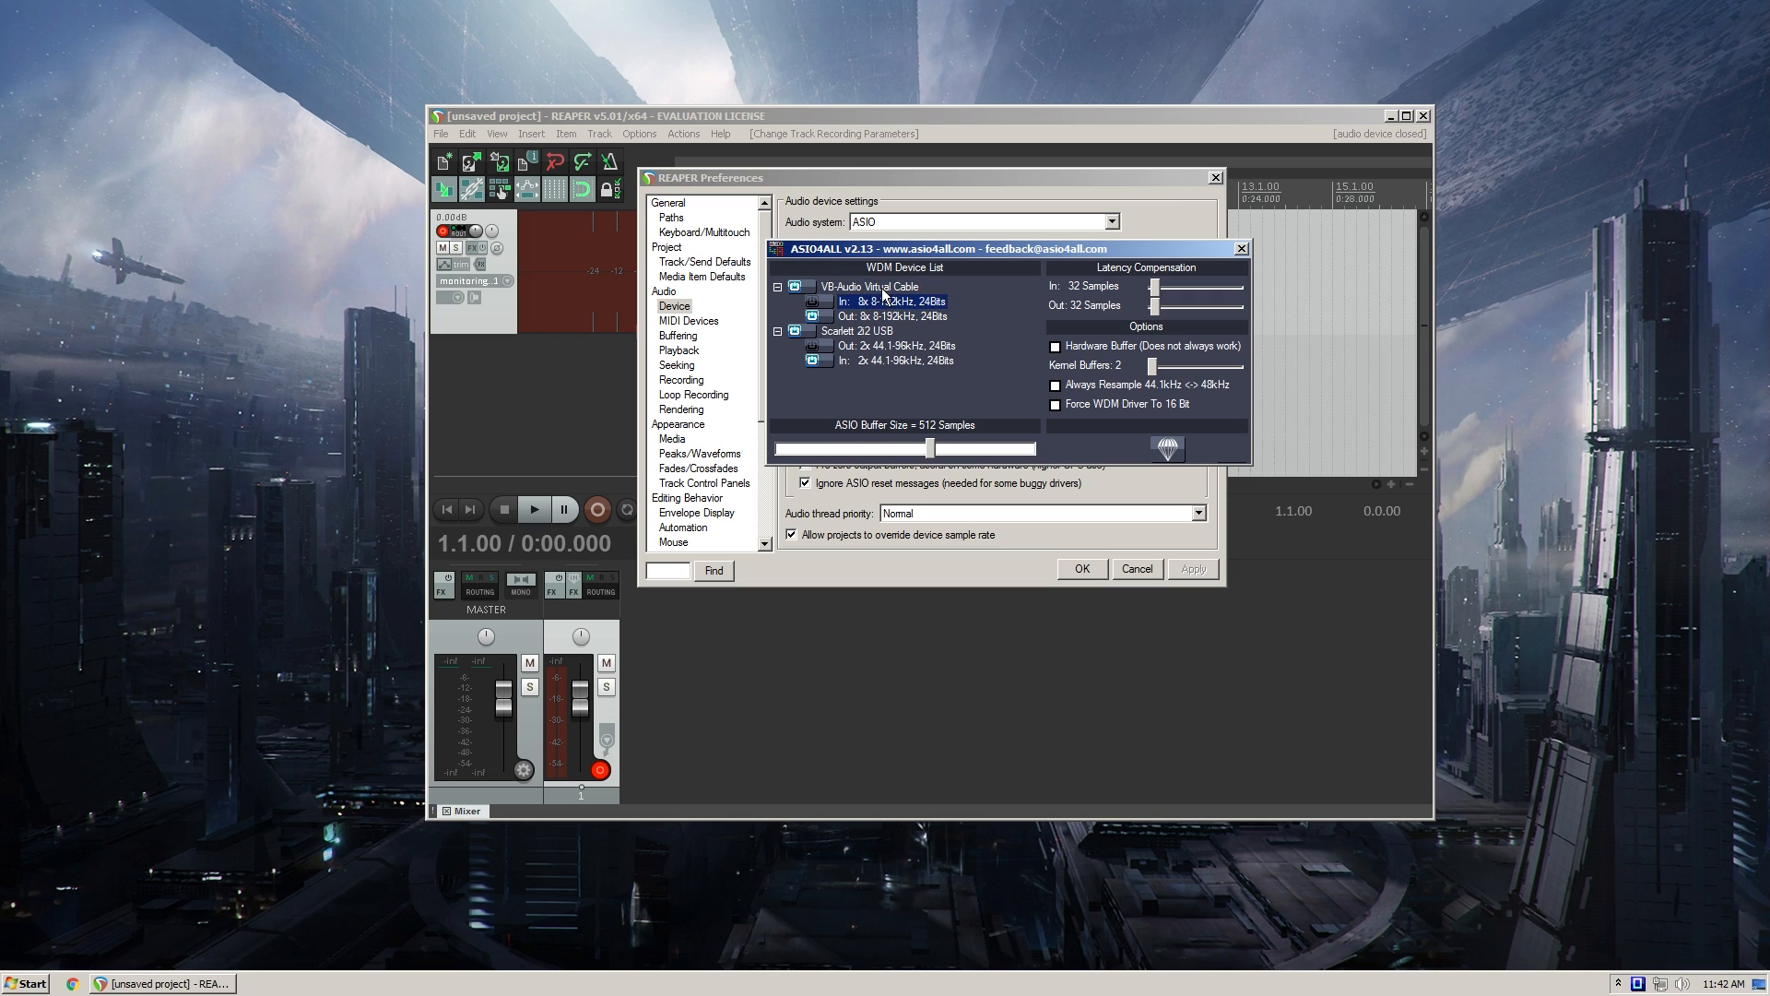
left_click(855, 317)
left_click(857, 288)
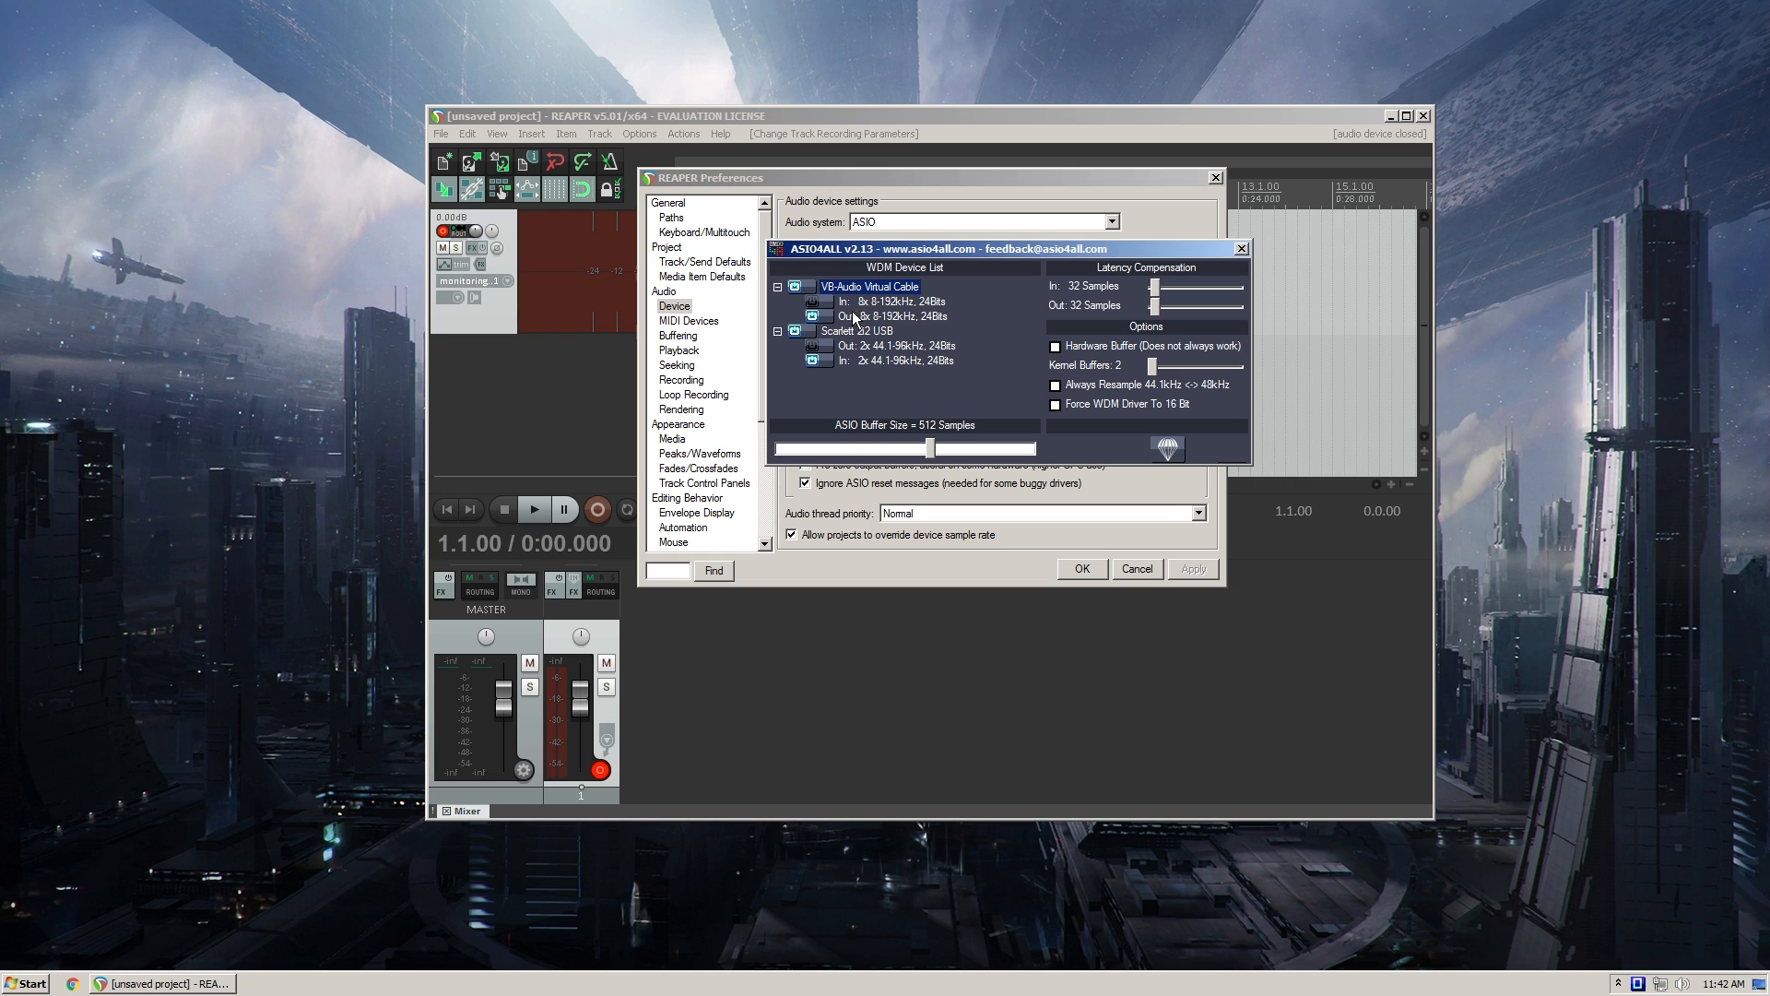
left_click(859, 329)
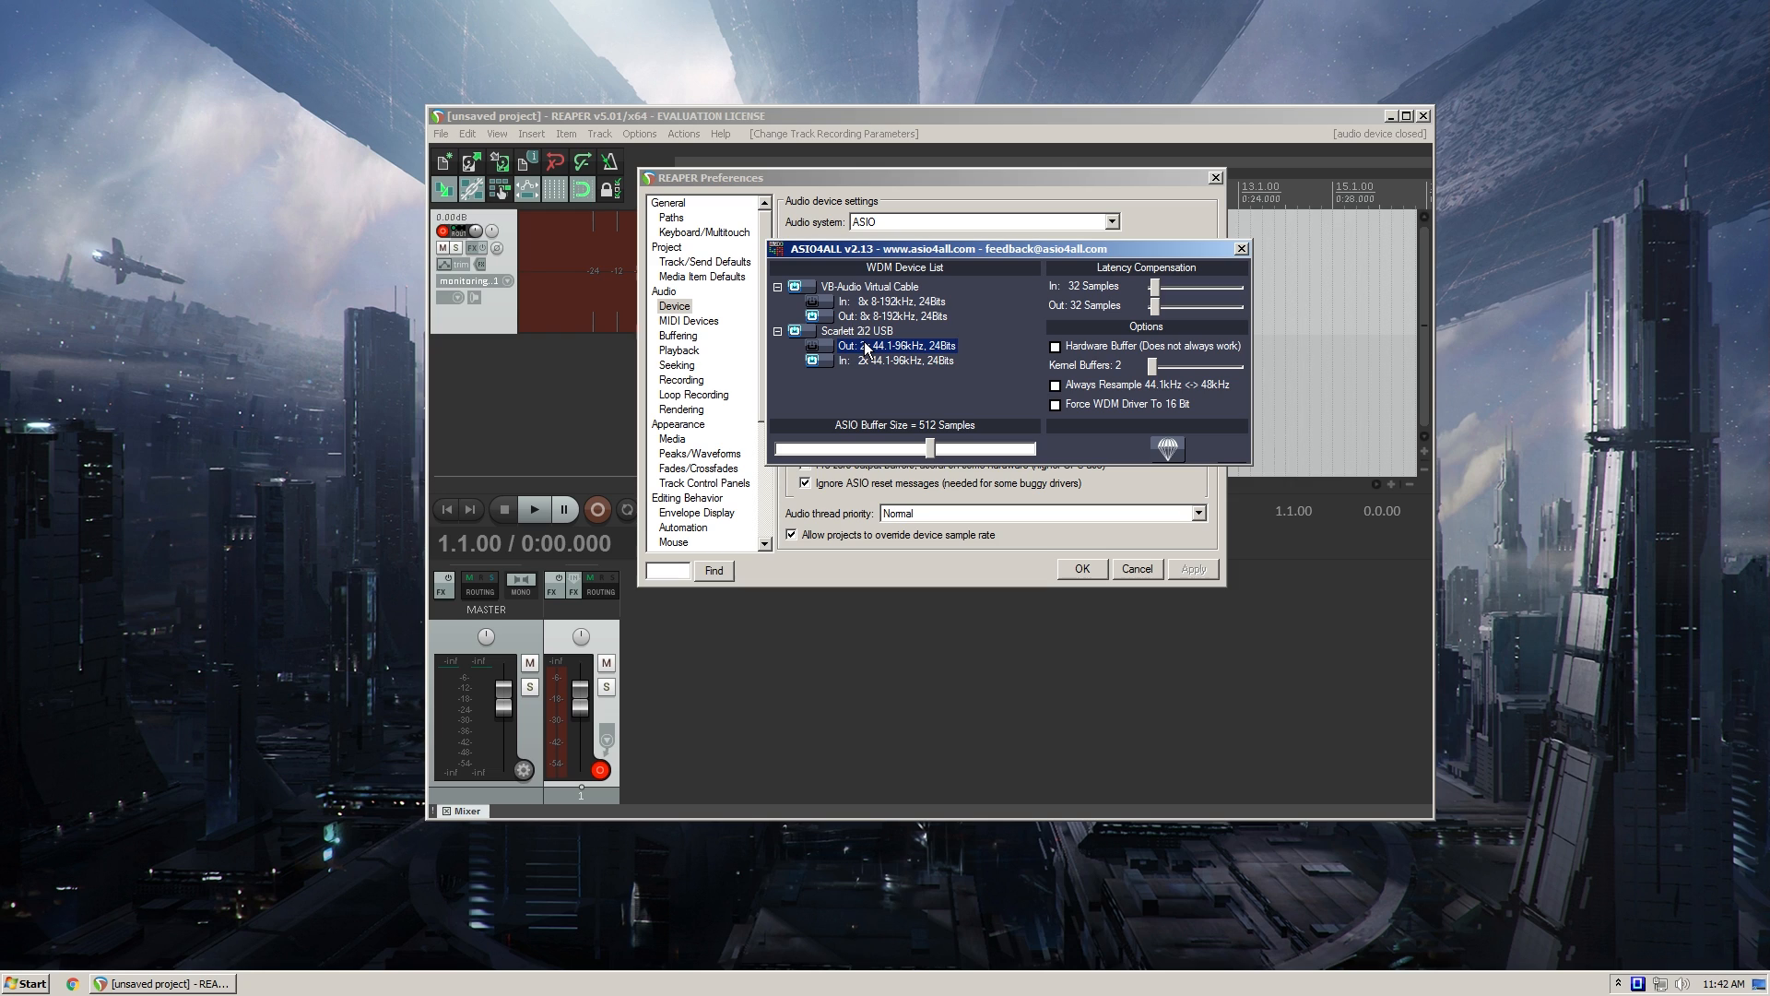
left_click(861, 302)
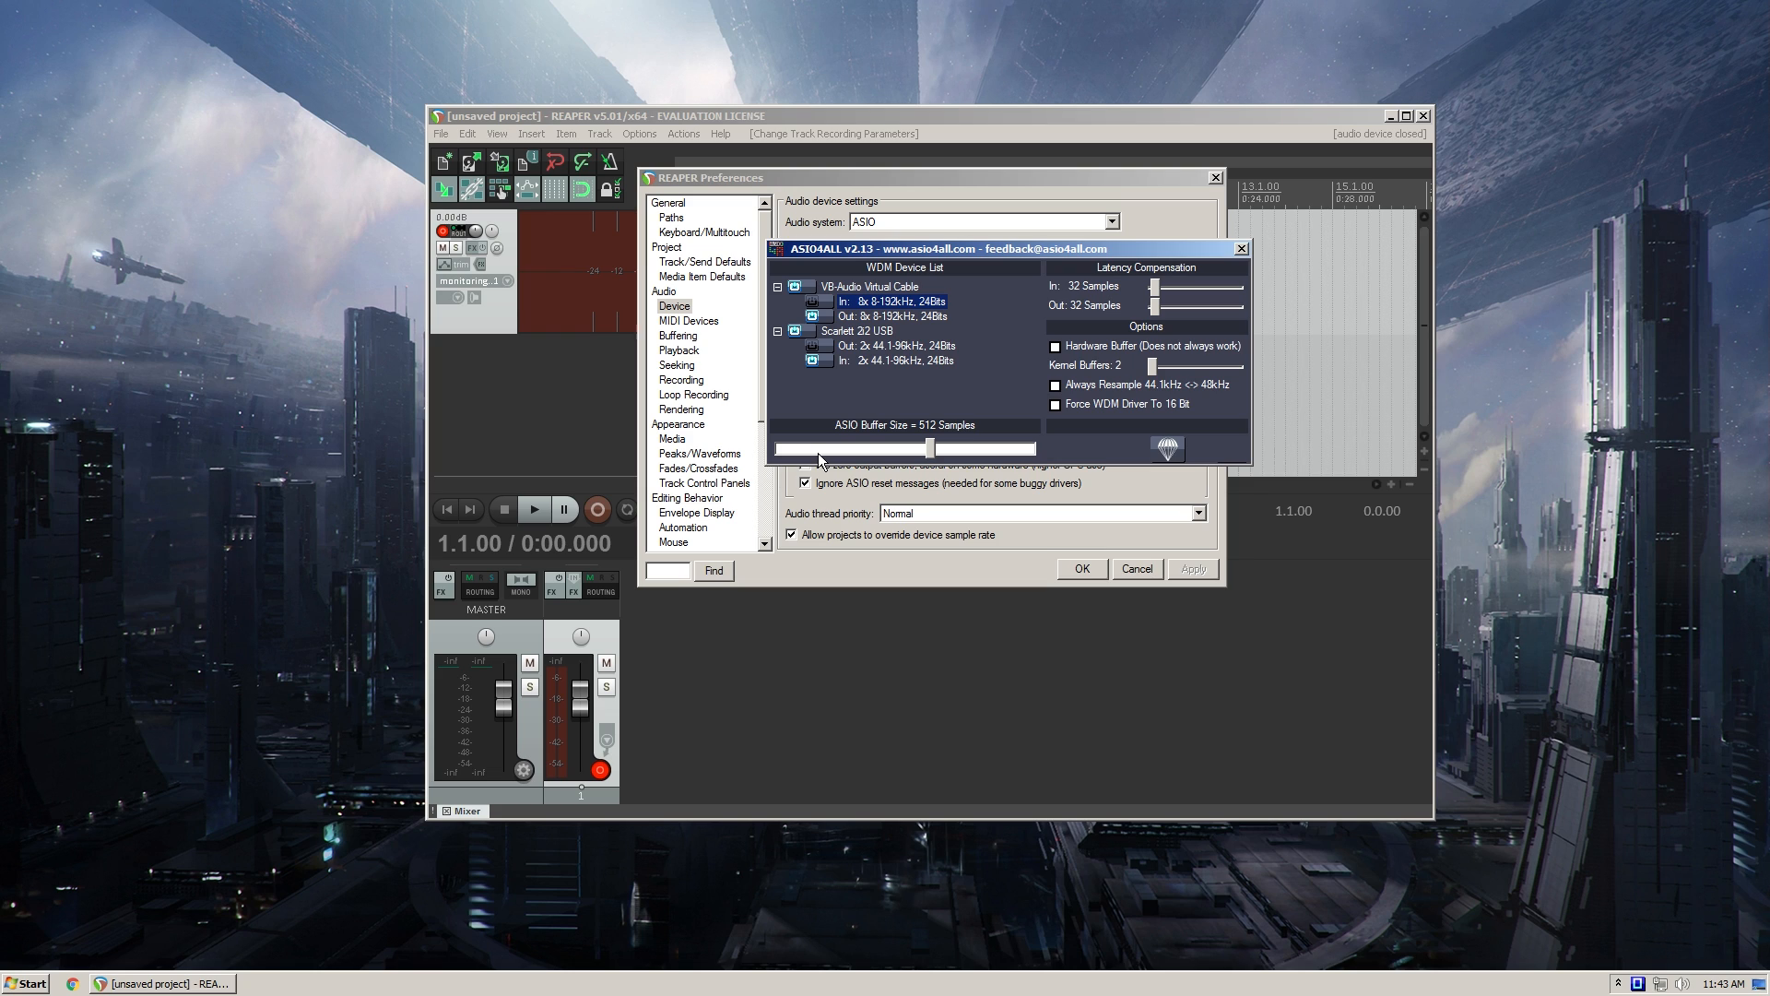
- Close the ASIO4ALL configuration, reopen it for another look at its settings, and return to the audio device preferences
left_click(1241, 249)
left_click_drag(900, 183, 922, 184)
left_click(899, 447)
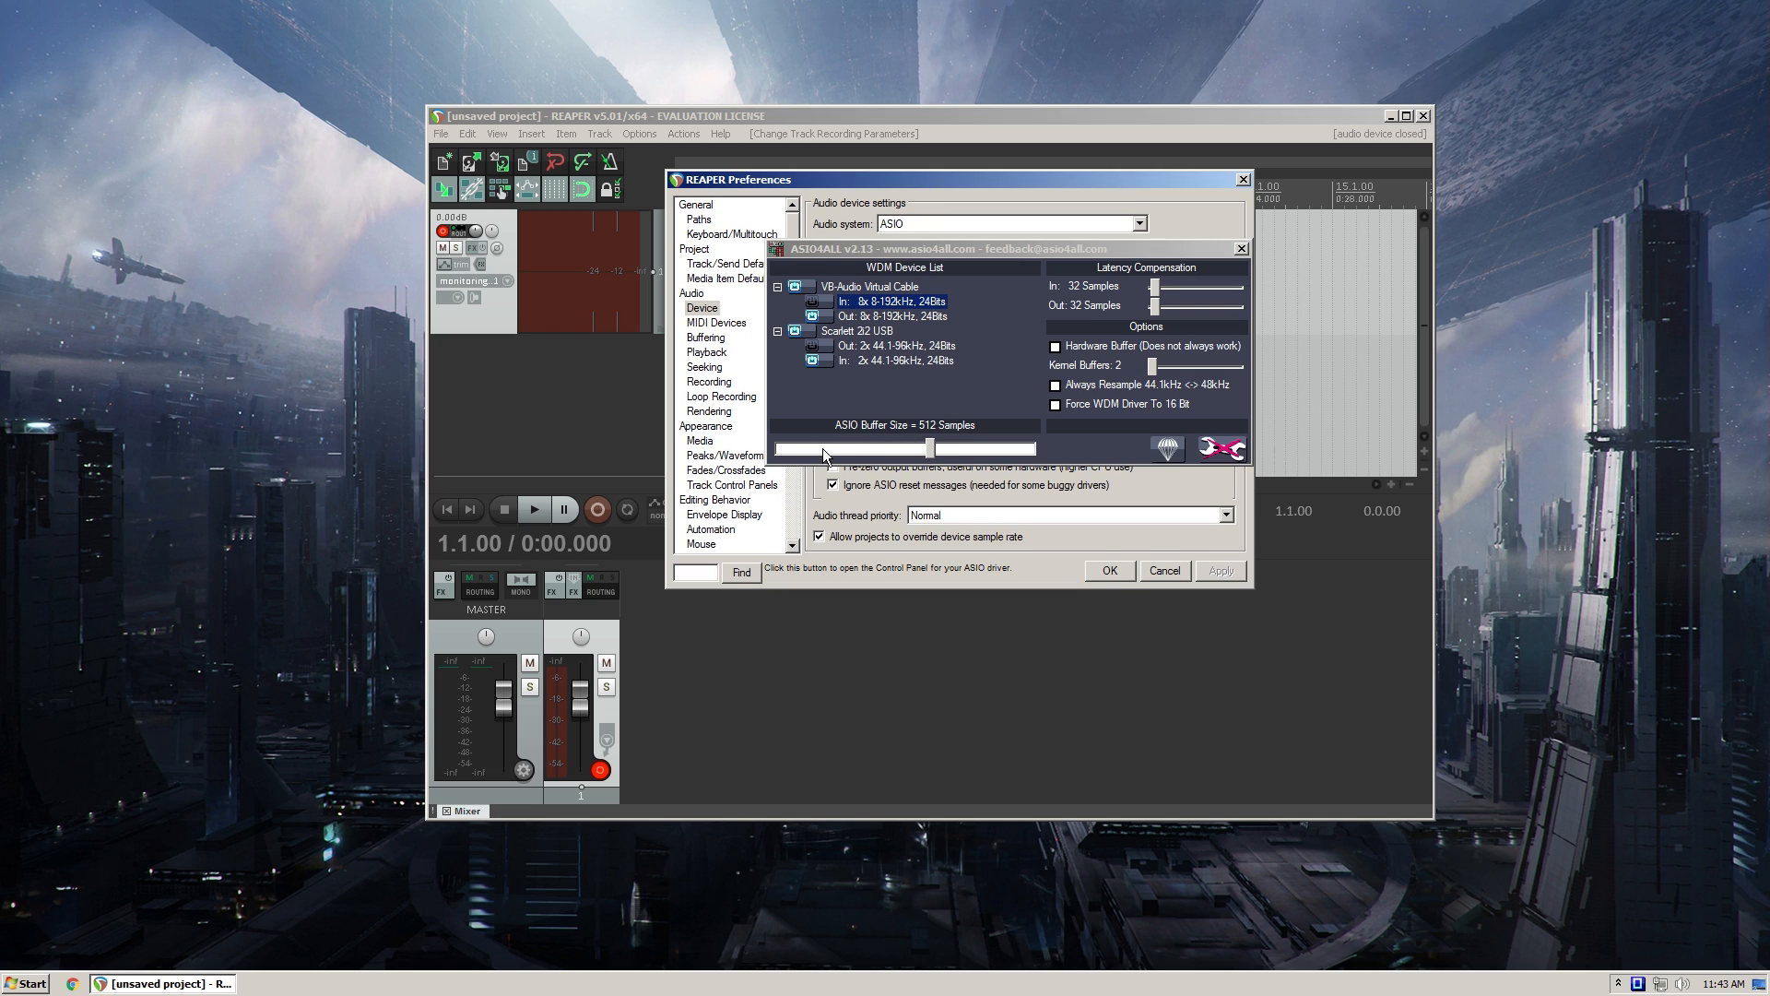
left_click(1241, 250)
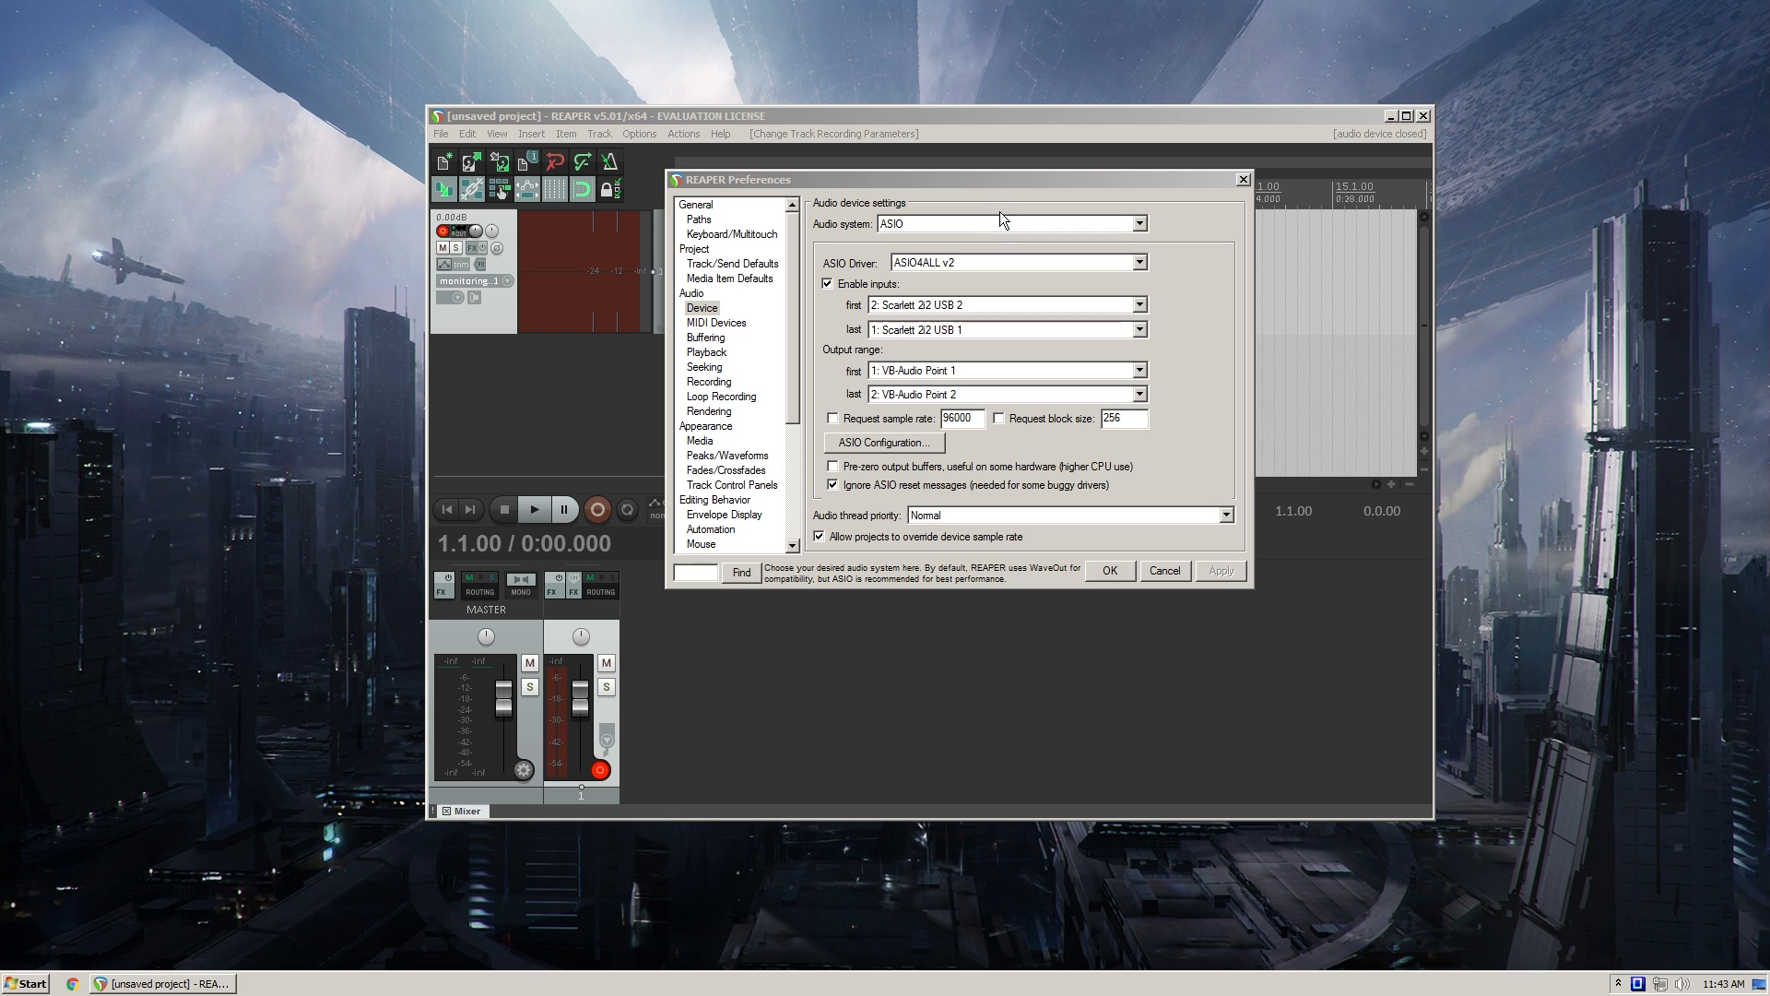
left_click_drag(1004, 186, 965, 175)
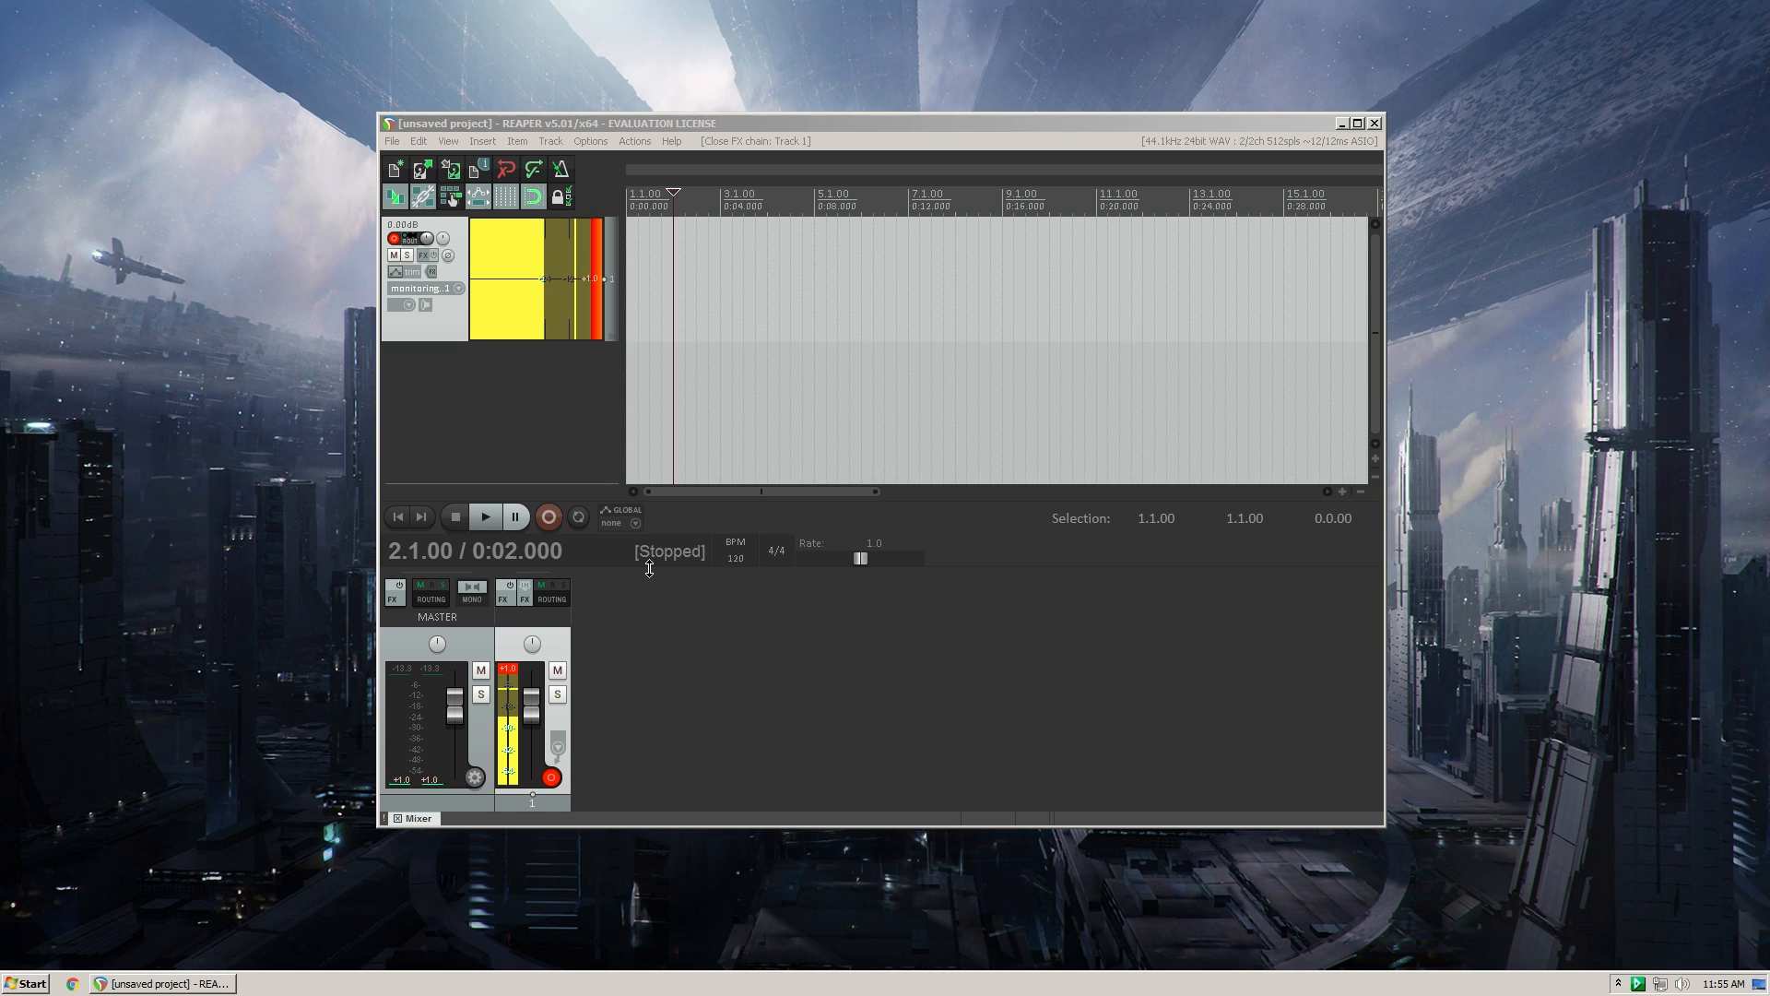
- Open the FX chain of track 1, filter the plugin list by "eq" and add VST: ReaEQ (Cockos)
left_click_drag(708, 121, 738, 118)
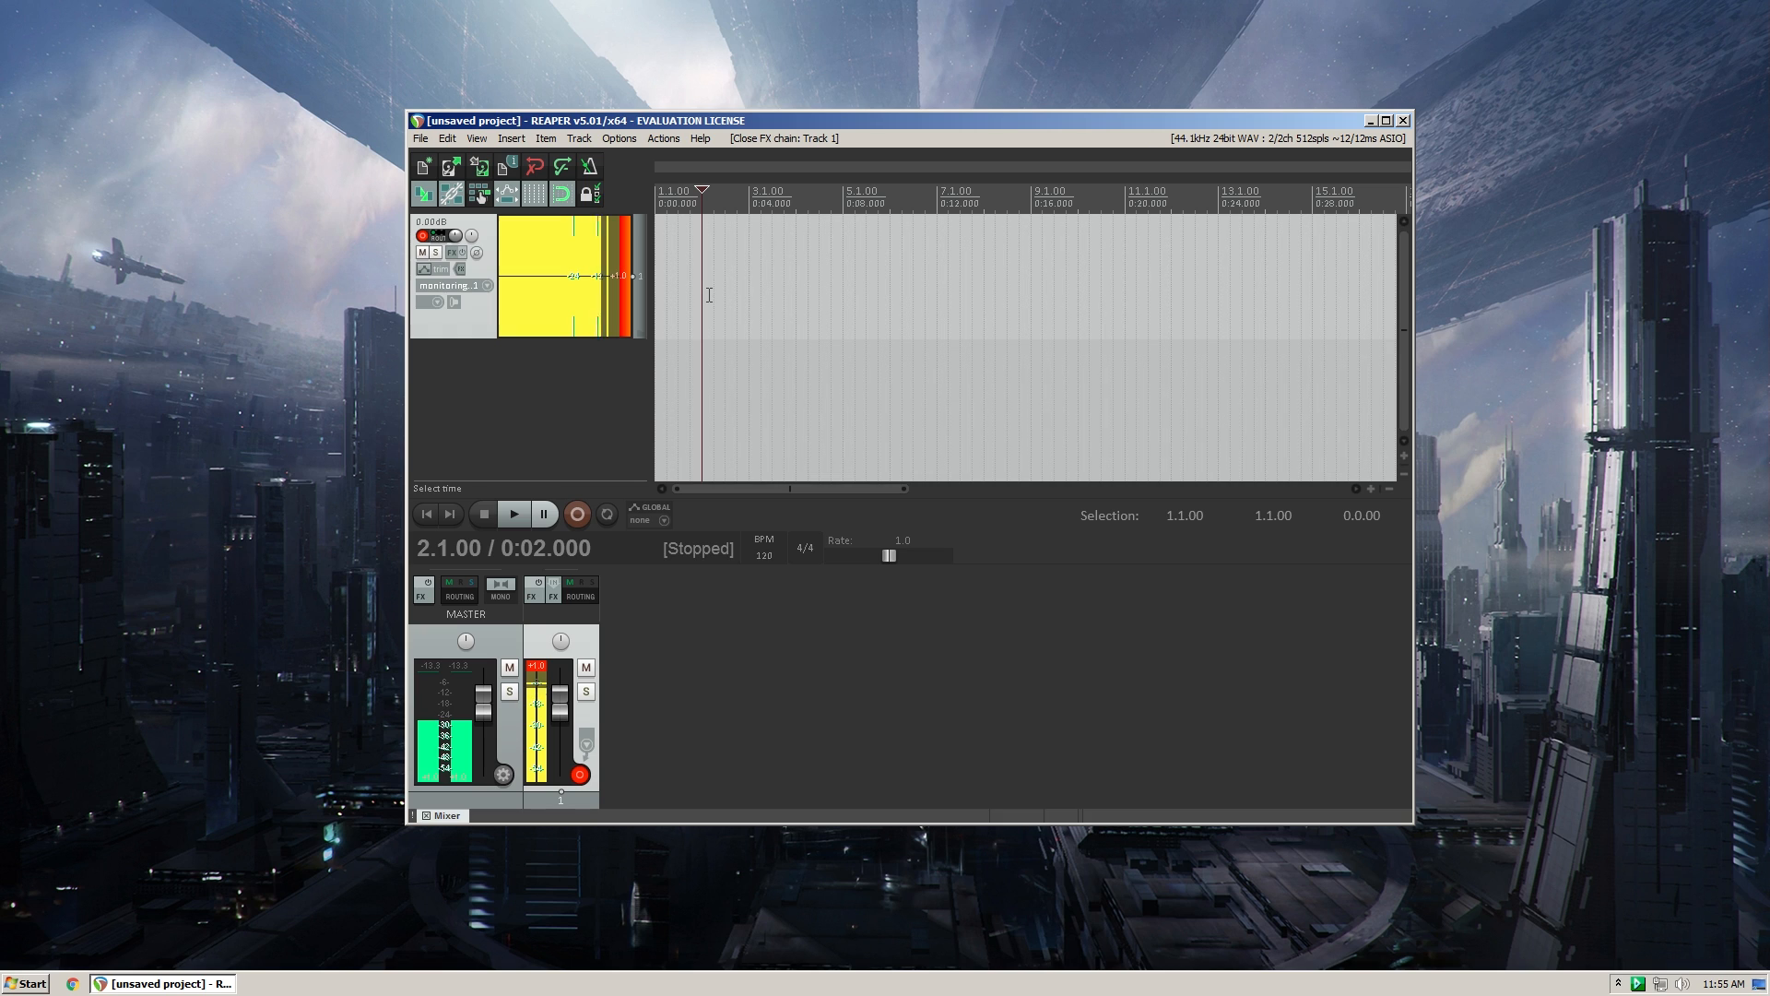
left_click_drag(716, 118, 710, 116)
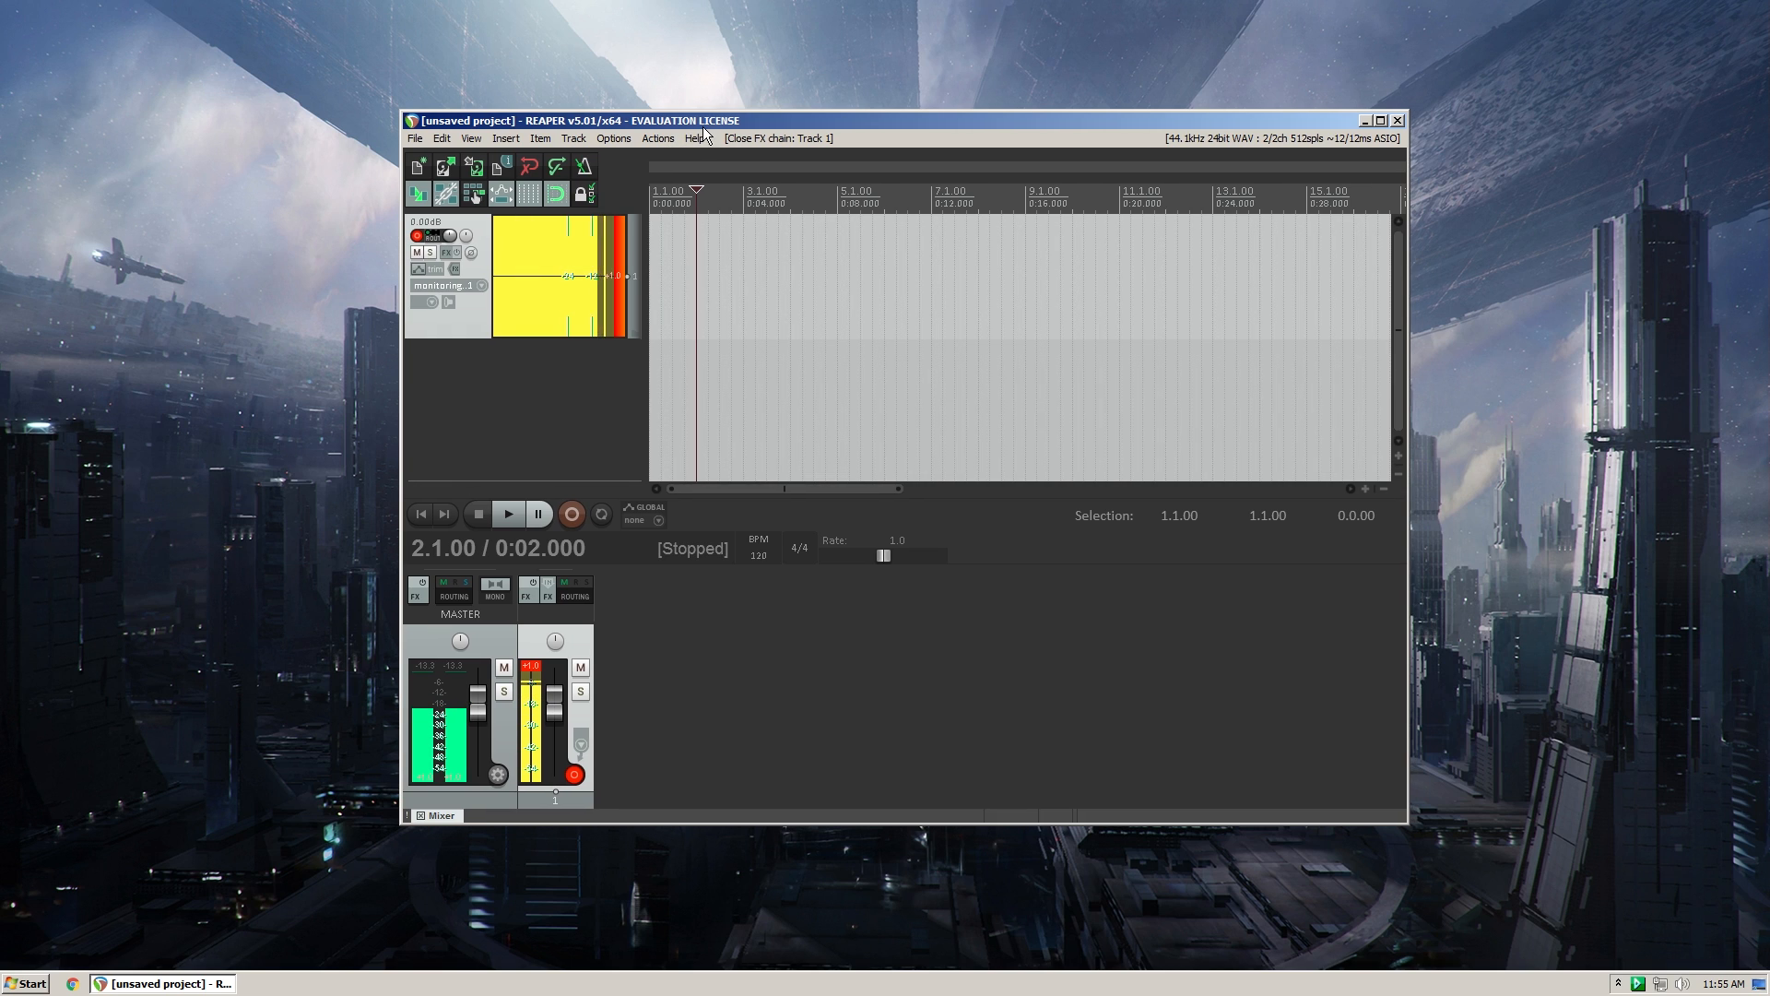
left_click(447, 253)
left_click_drag(906, 272, 912, 252)
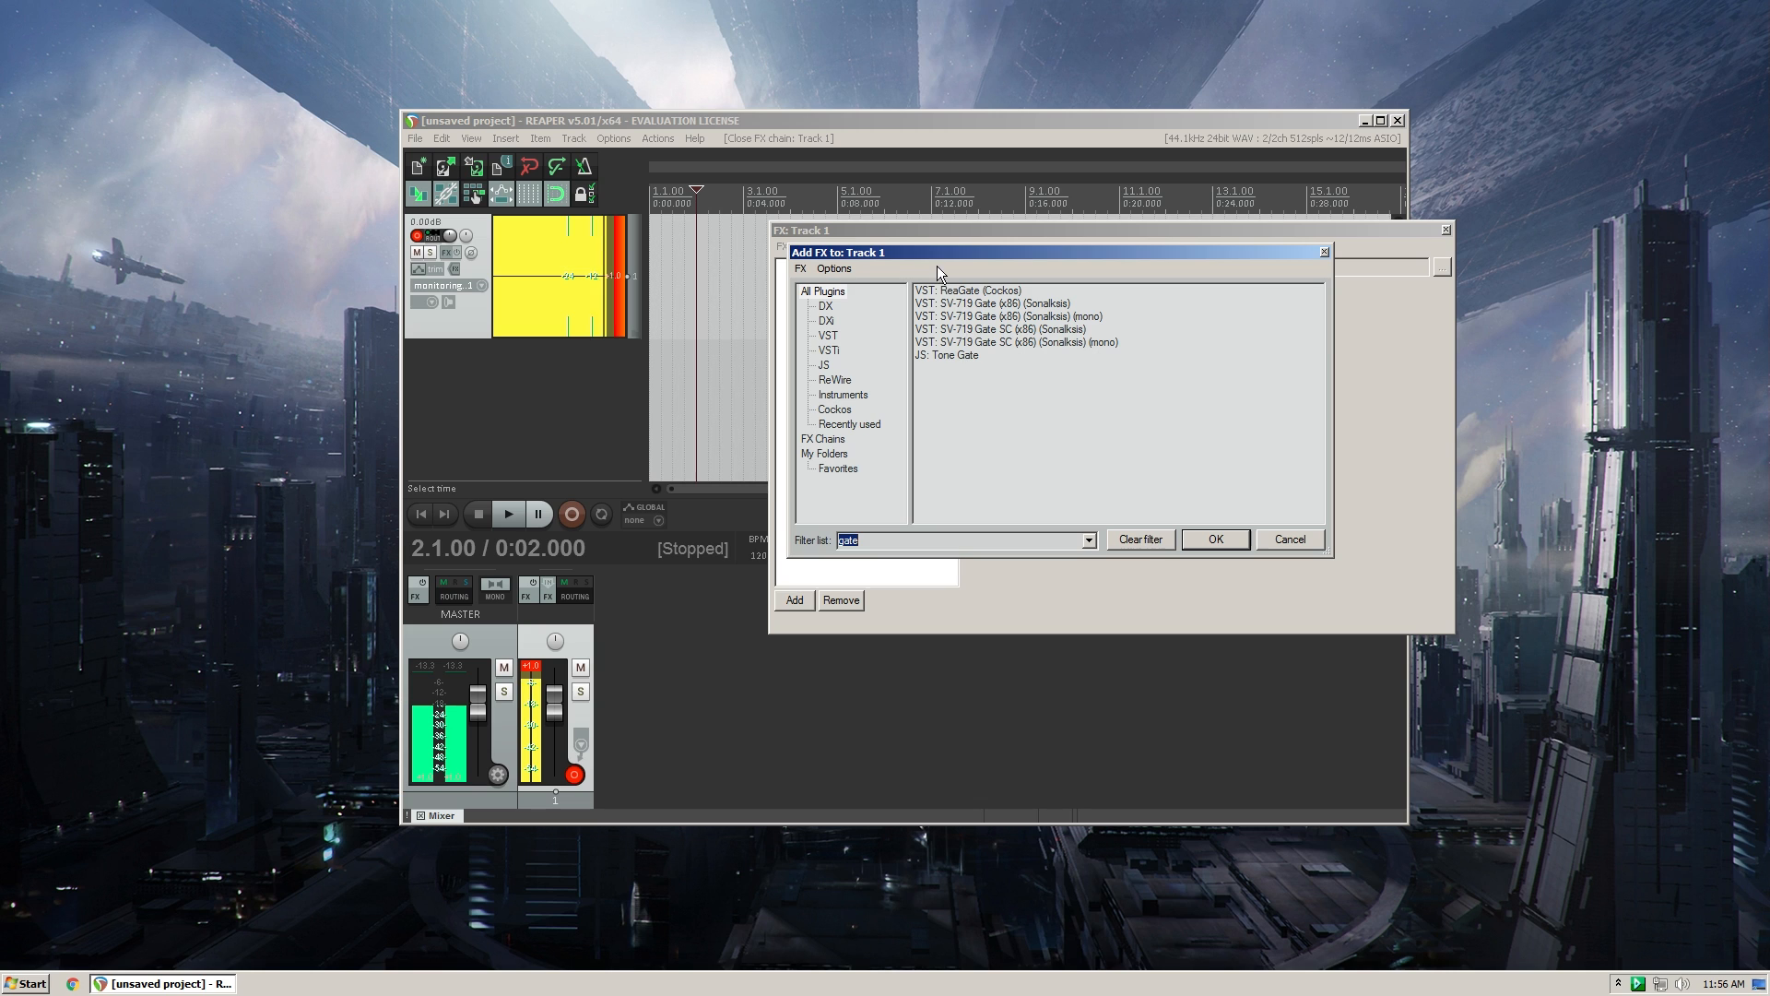
type("eq")
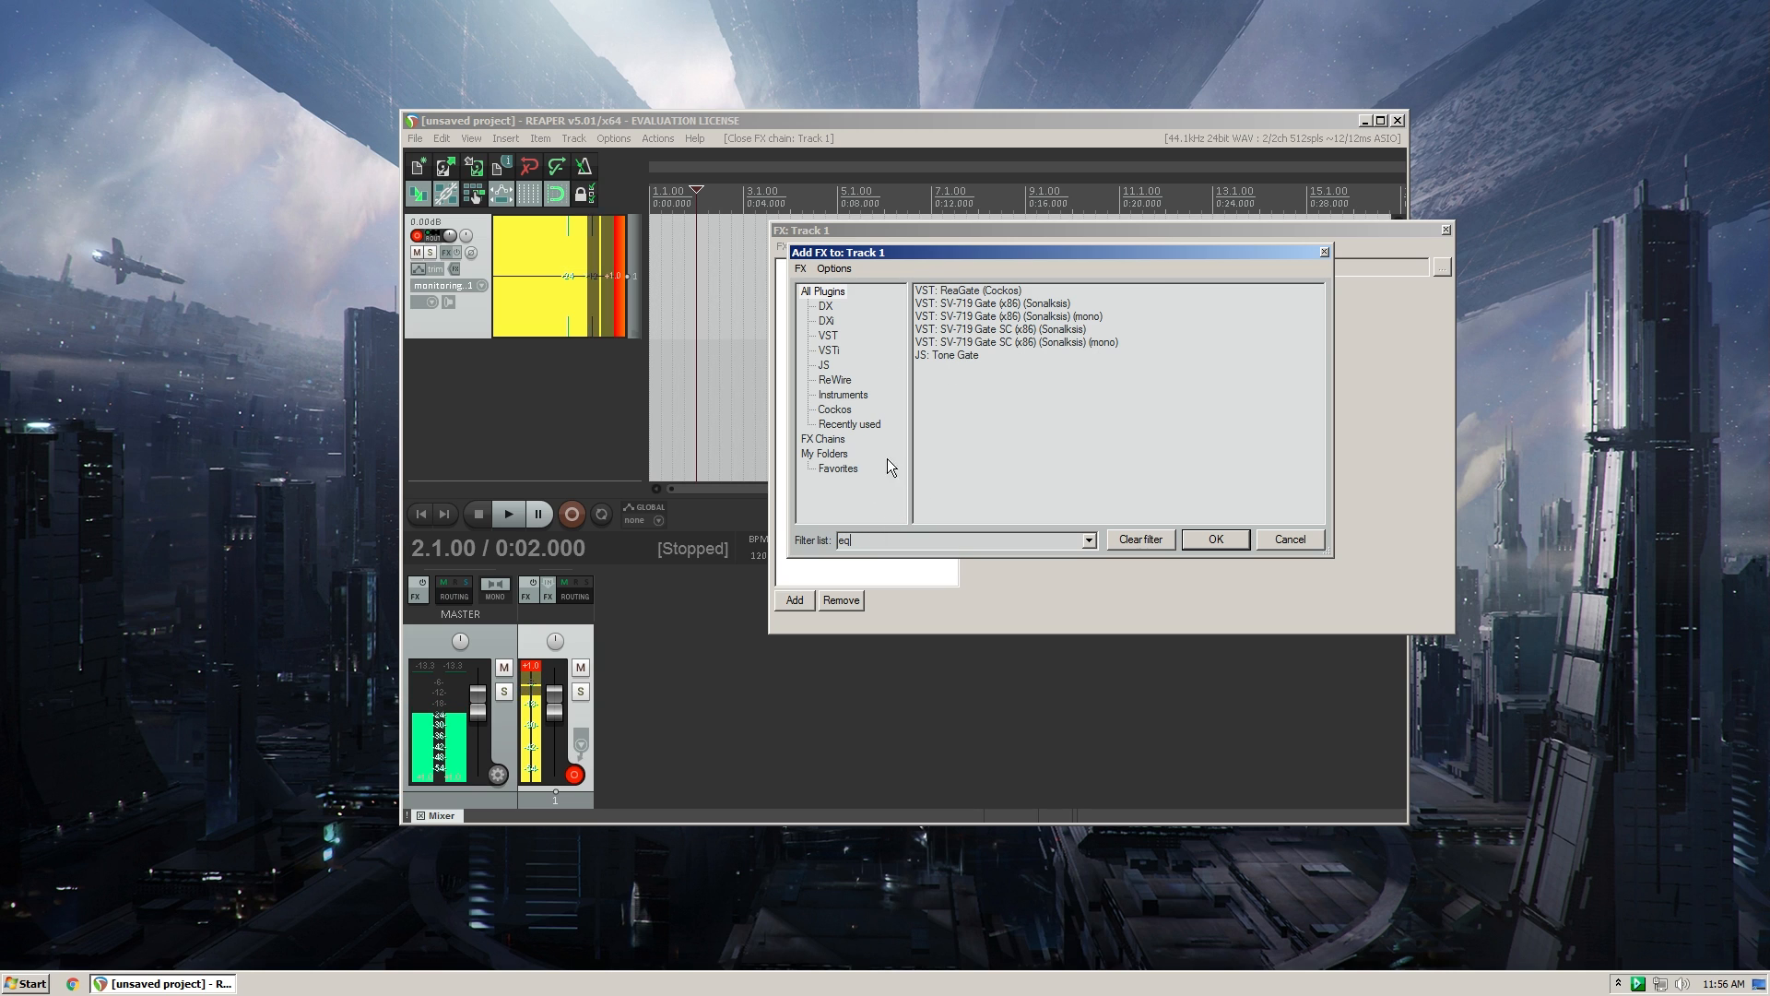
left_click(976, 297)
left_click(1198, 539)
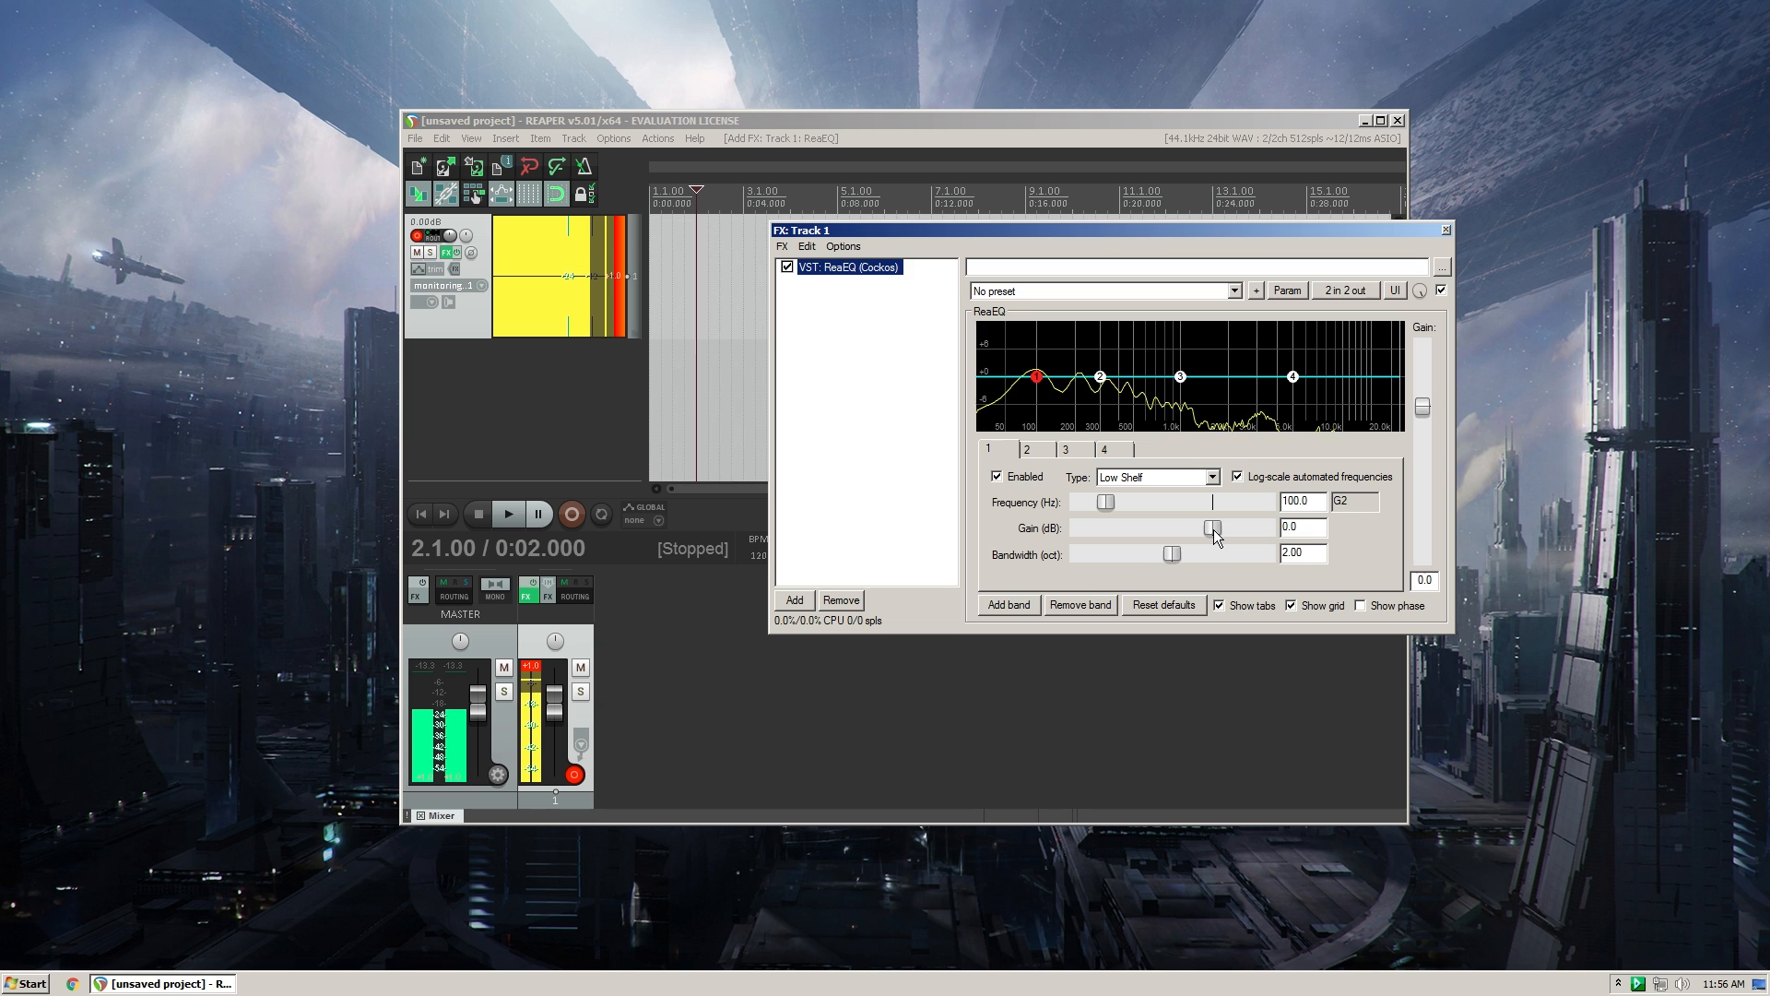
- Try cutting ReaEQ's band 1 low shelf gain to -inf, and reset the gain to 0.0 dB
left_click_drag(1213, 527, 959, 513)
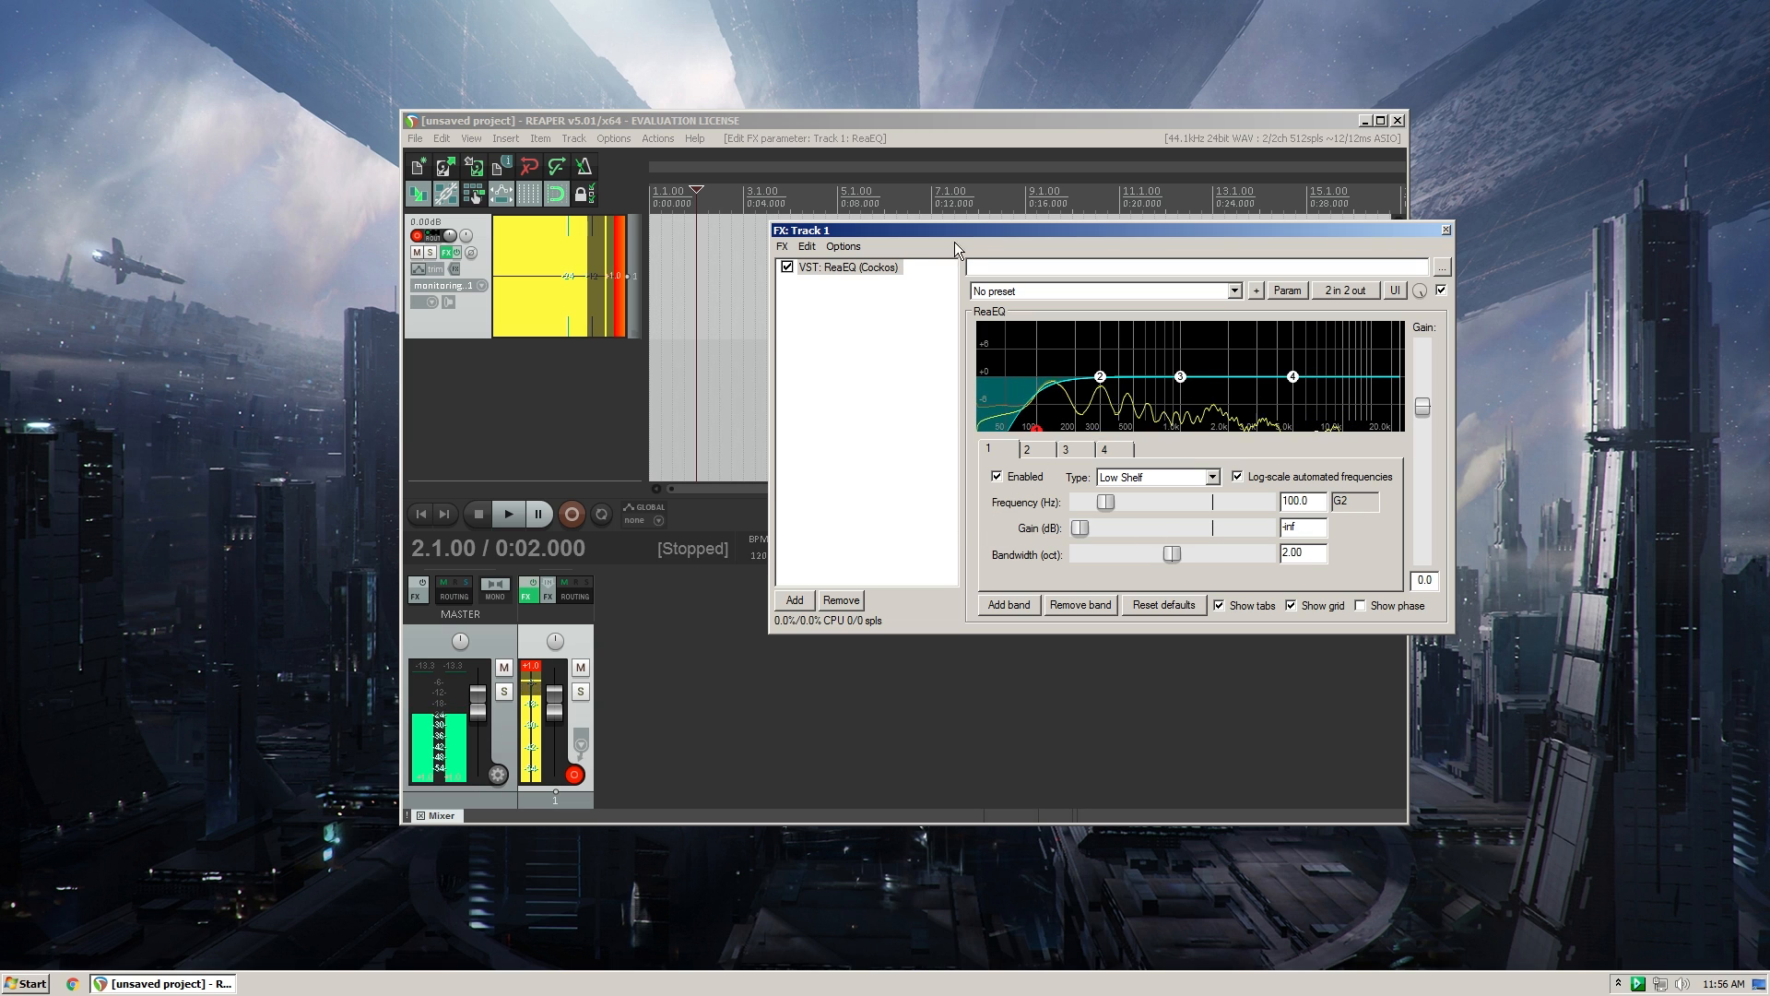
left_click_drag(981, 232, 928, 229)
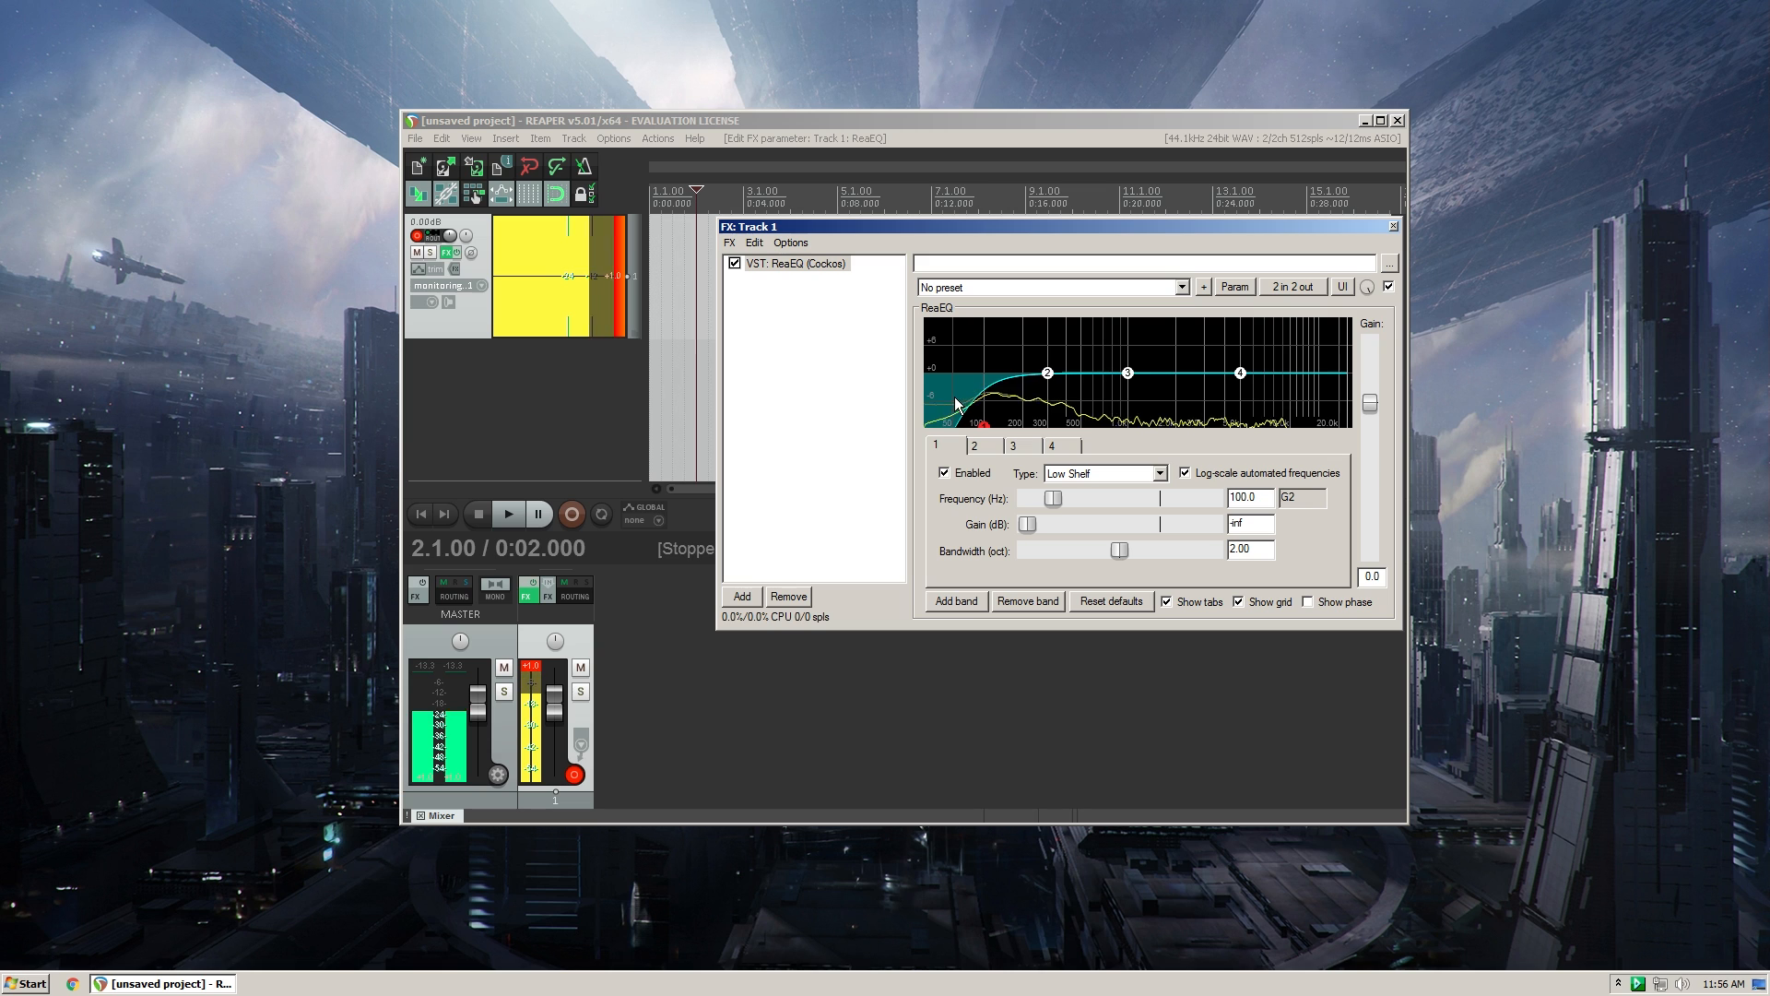
mouse_move(964, 229)
left_mouse_down()
mouse_move(947, 236)
mouse_move(965, 240)
left_mouse_up()
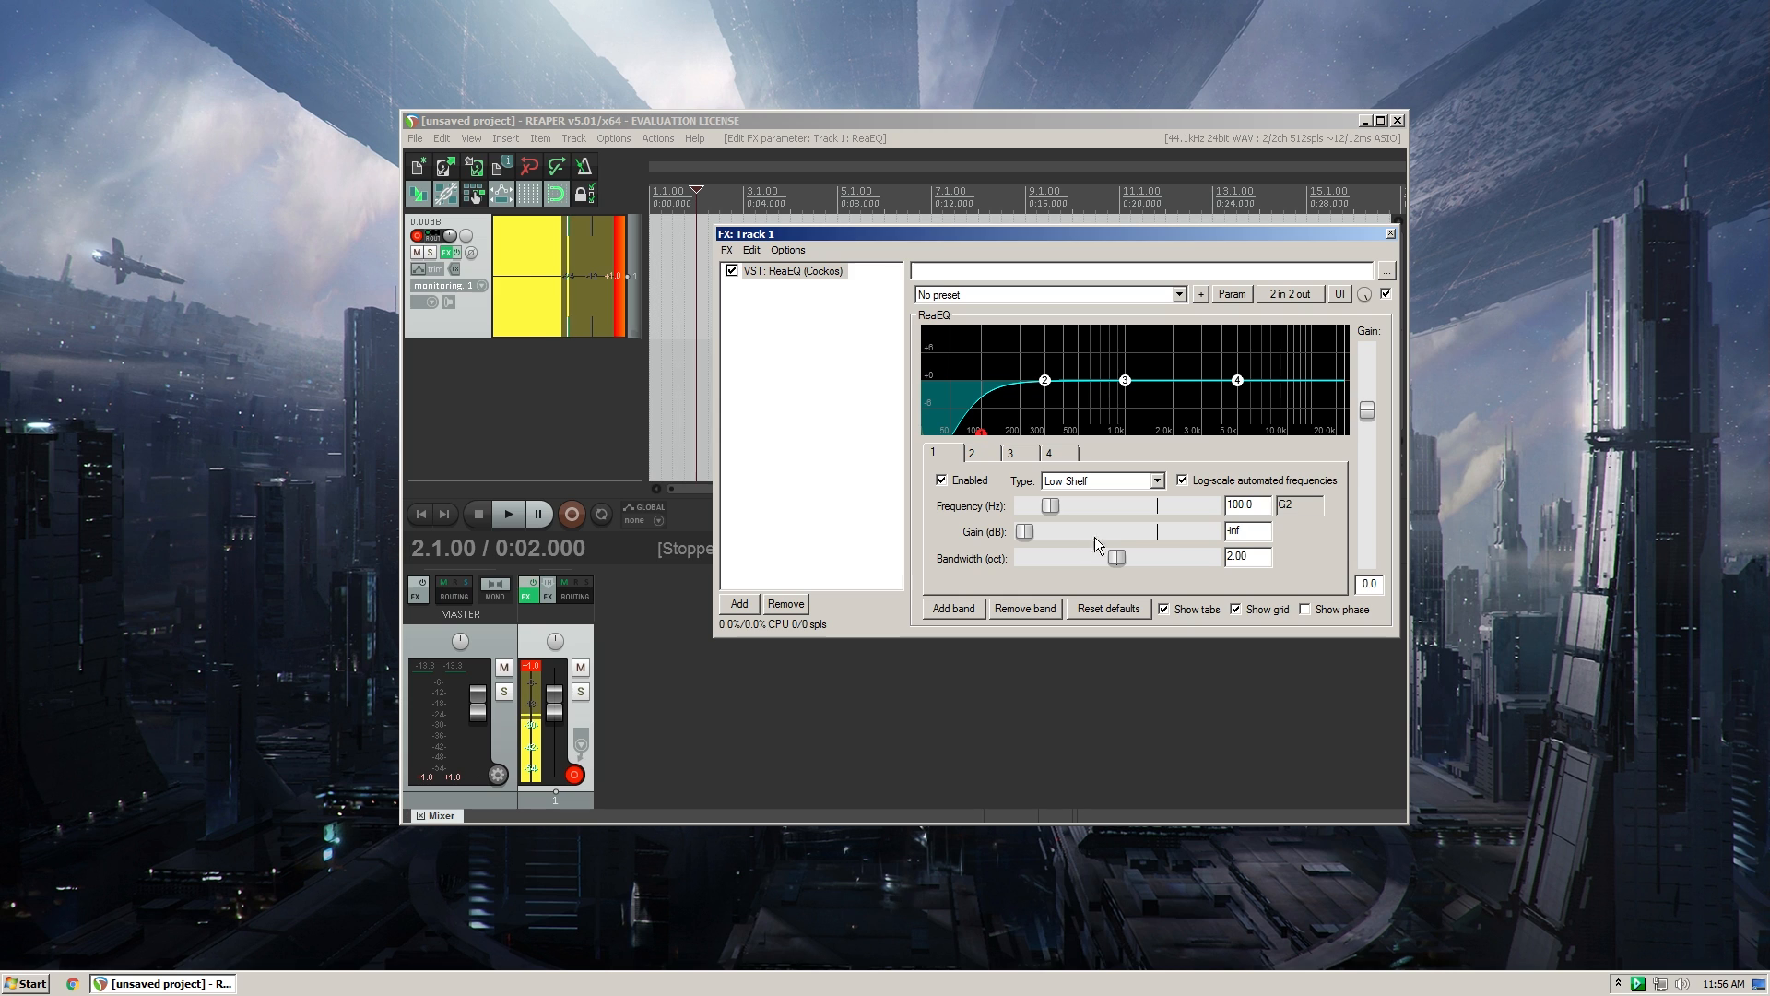
left_click_drag(840, 236, 829, 223)
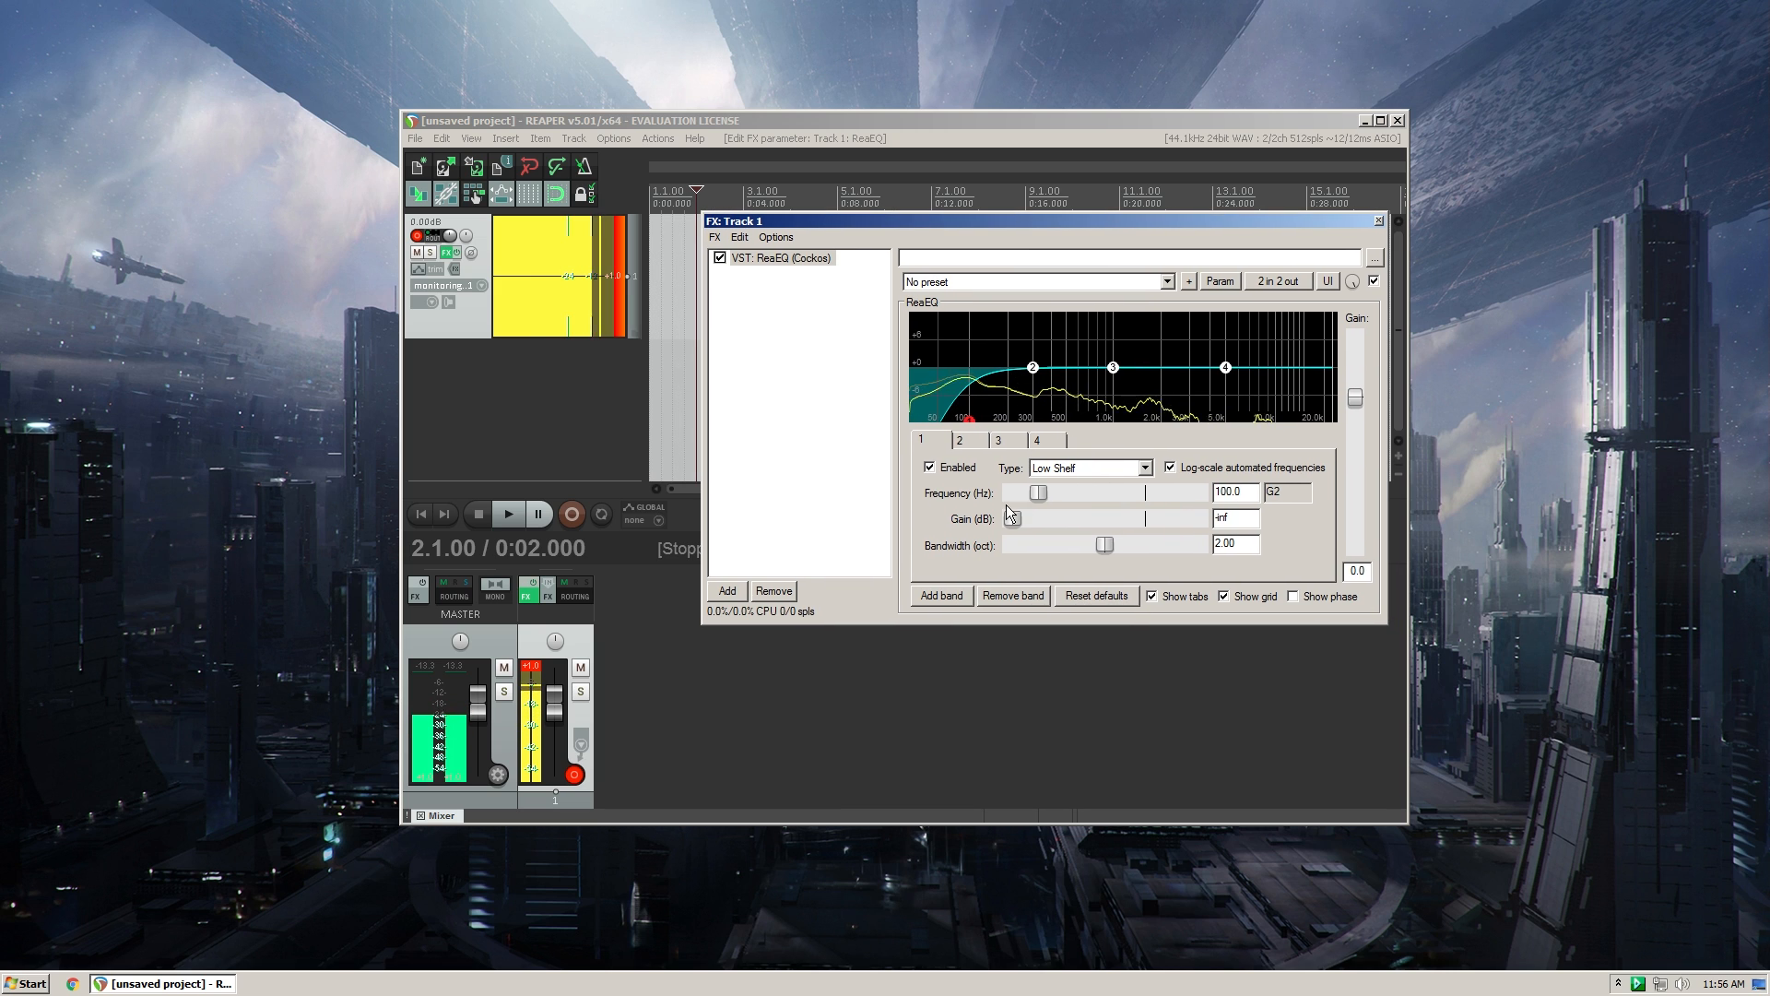
double_click(1012, 518)
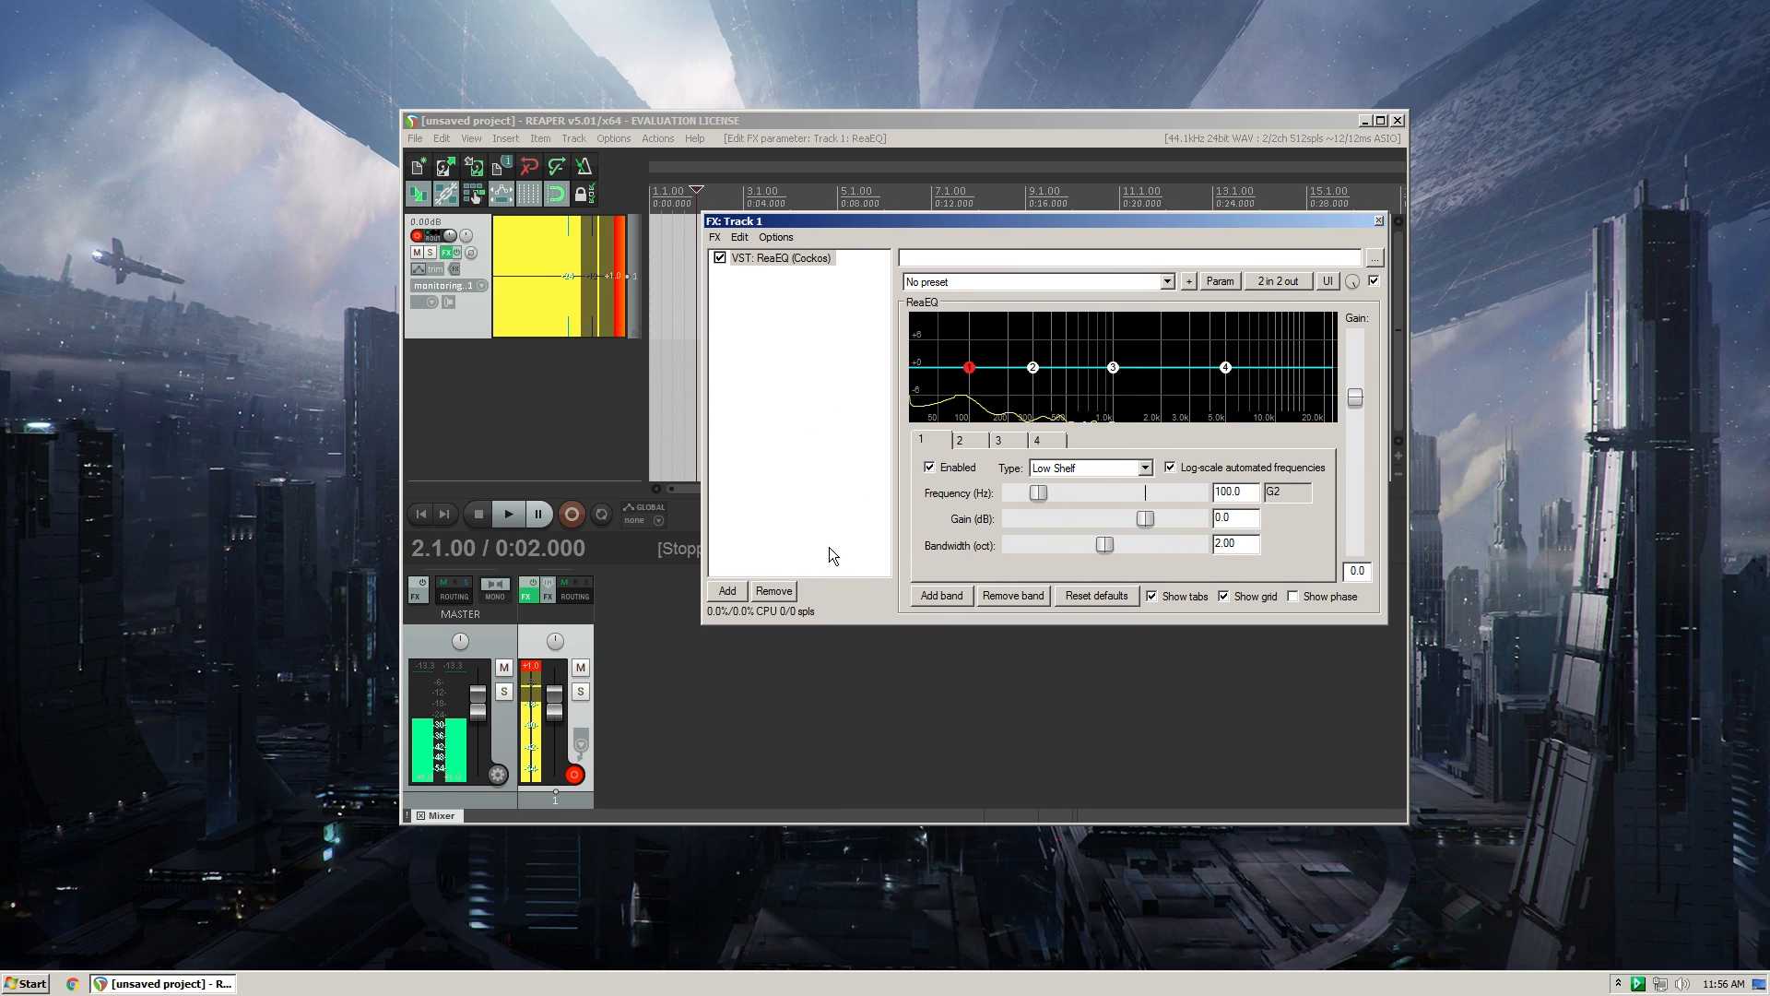
- Filter the plugin list by "comp" and add VST: ReaComp (Cockos) after ReaEQ in track 1's FX chain
left_click(743, 586)
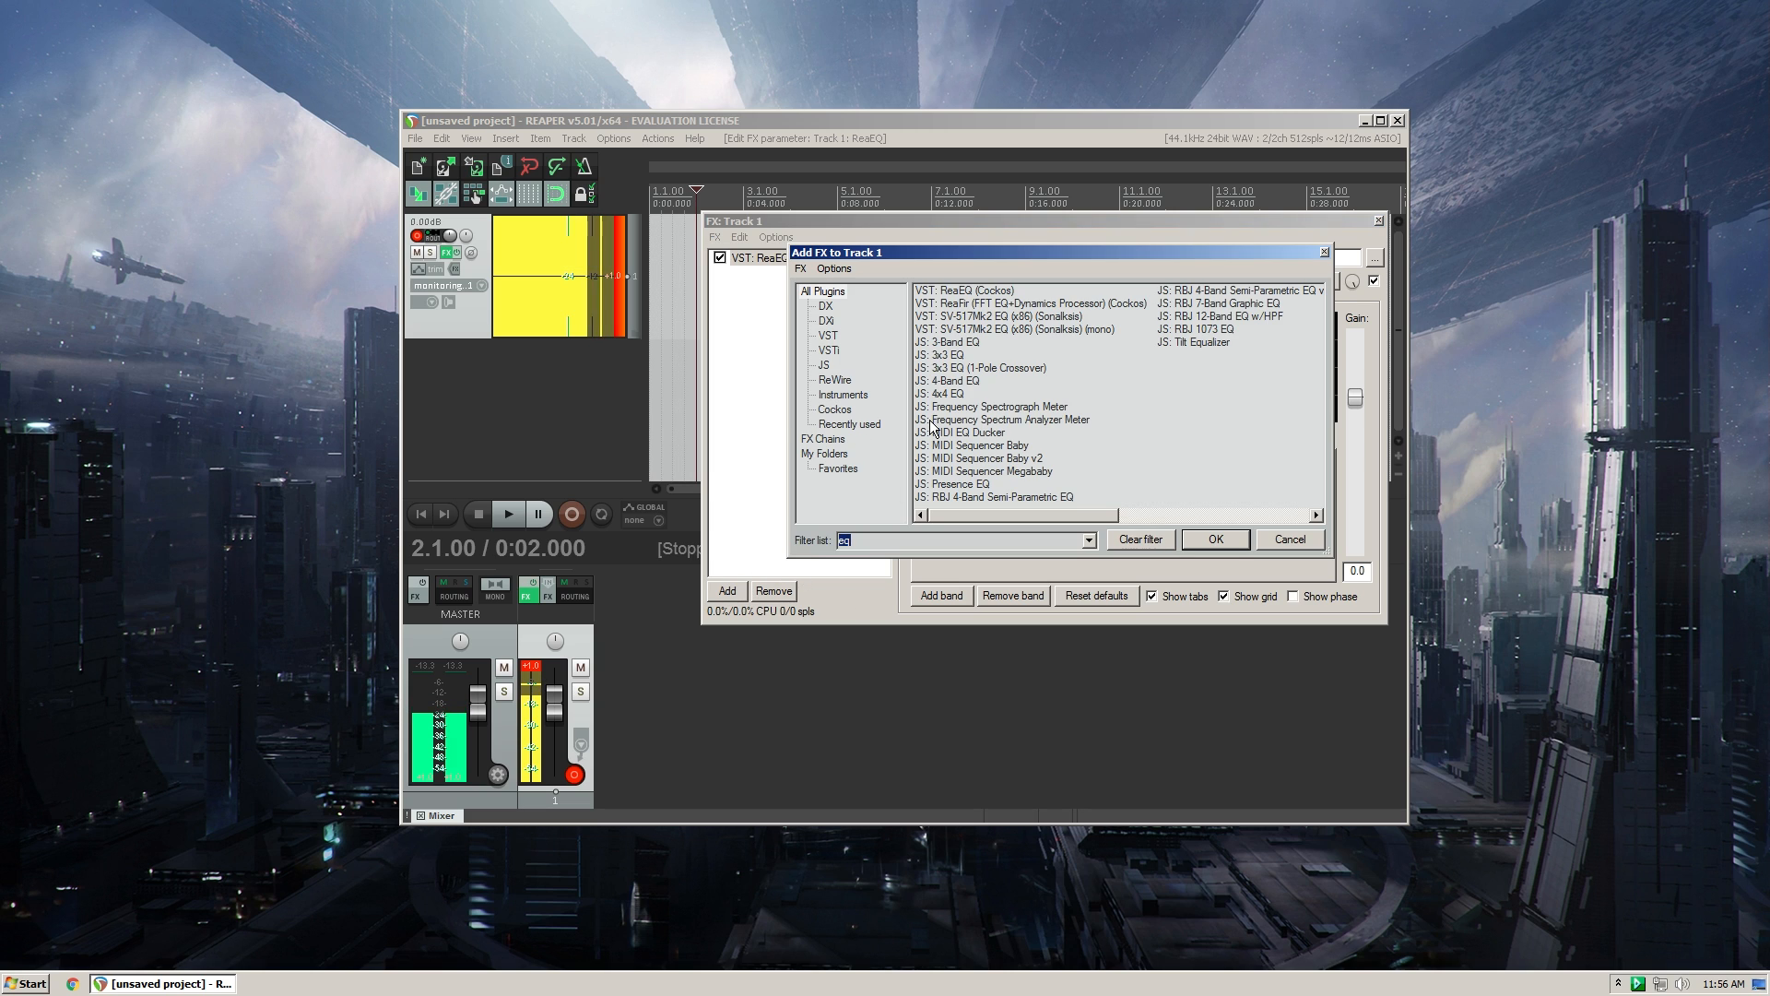
type("compres")
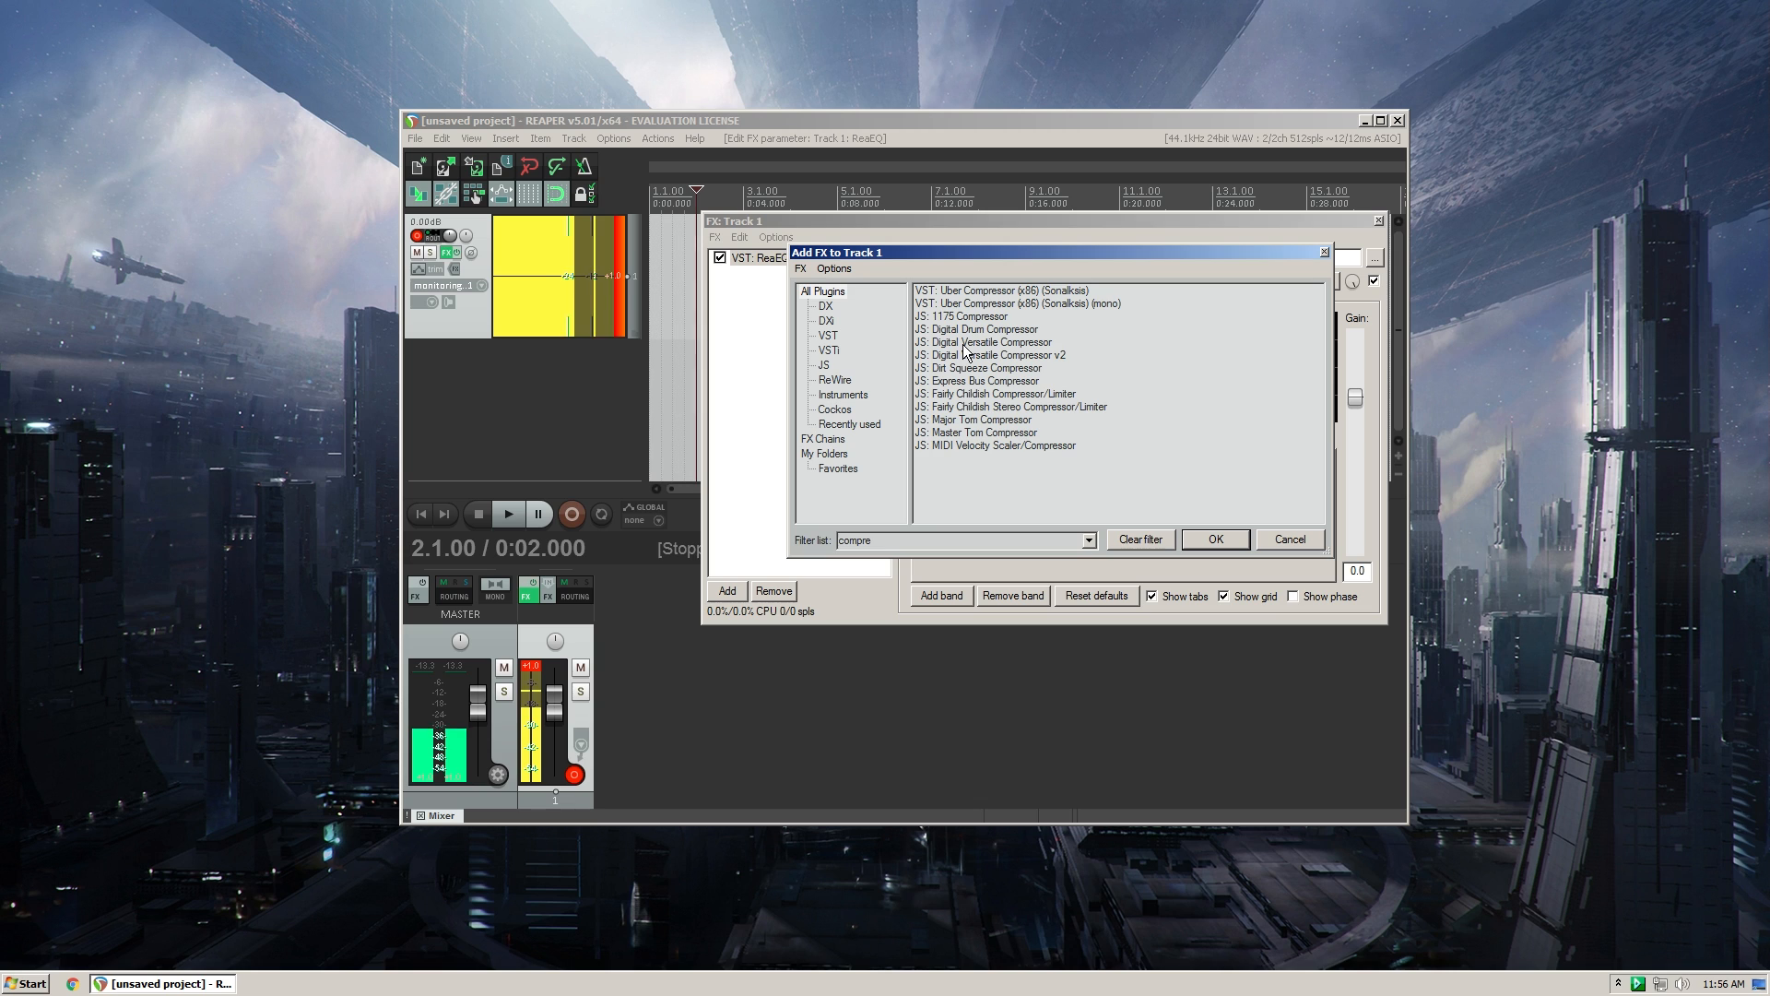
key("BackSpace")
key("BackSpace")
key("BackSpace")
type("p")
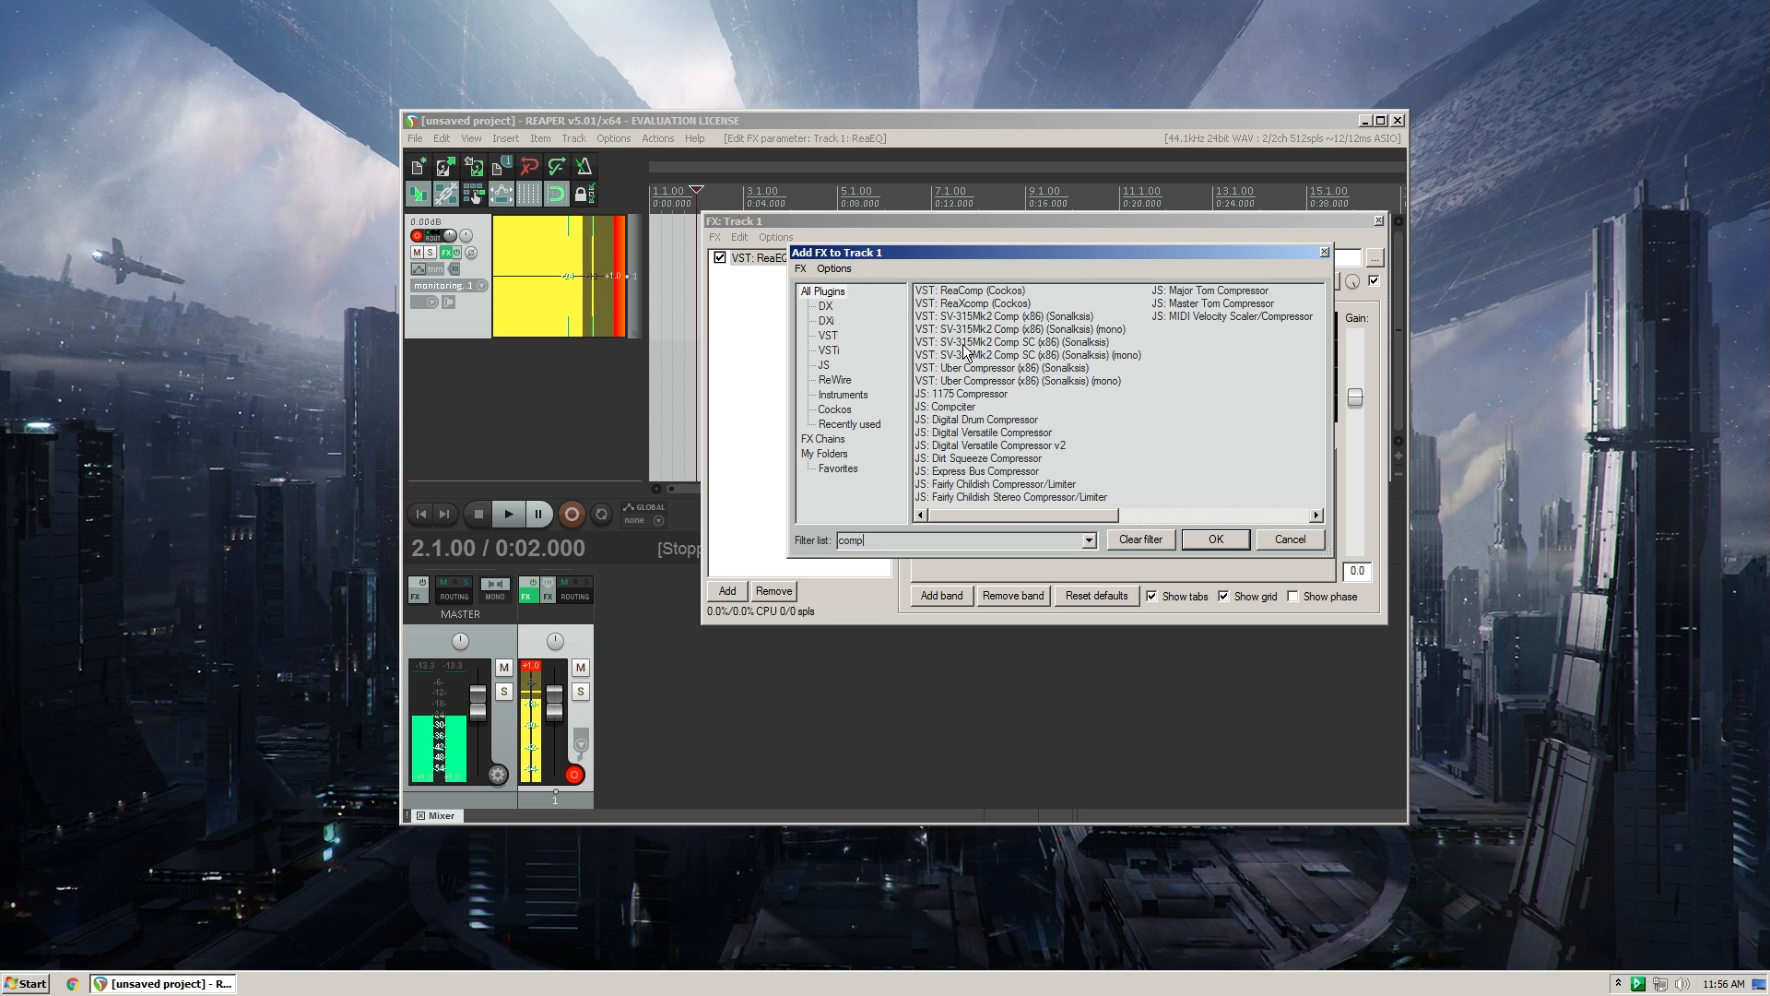
left_click(1216, 540)
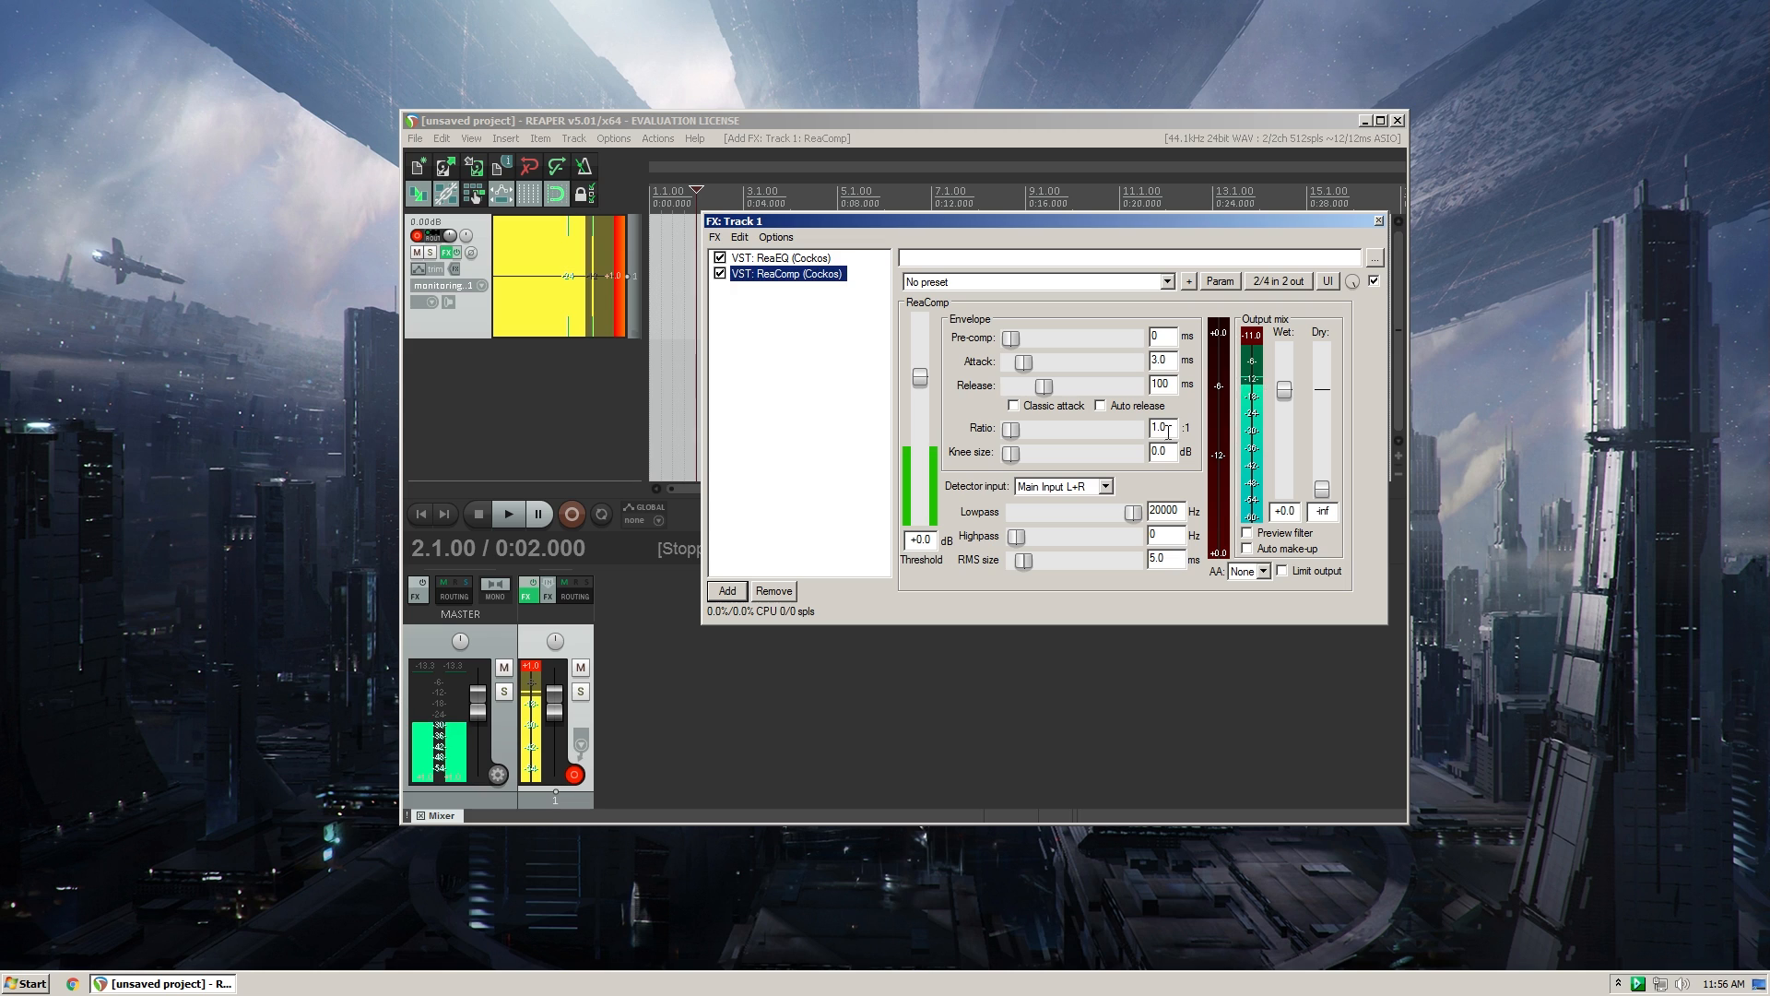
- Set ReaComp's ratio to 2.1:1 and lower its threshold to -23.9 dB
left_click_drag(1172, 428, 1117, 443)
type("2.1")
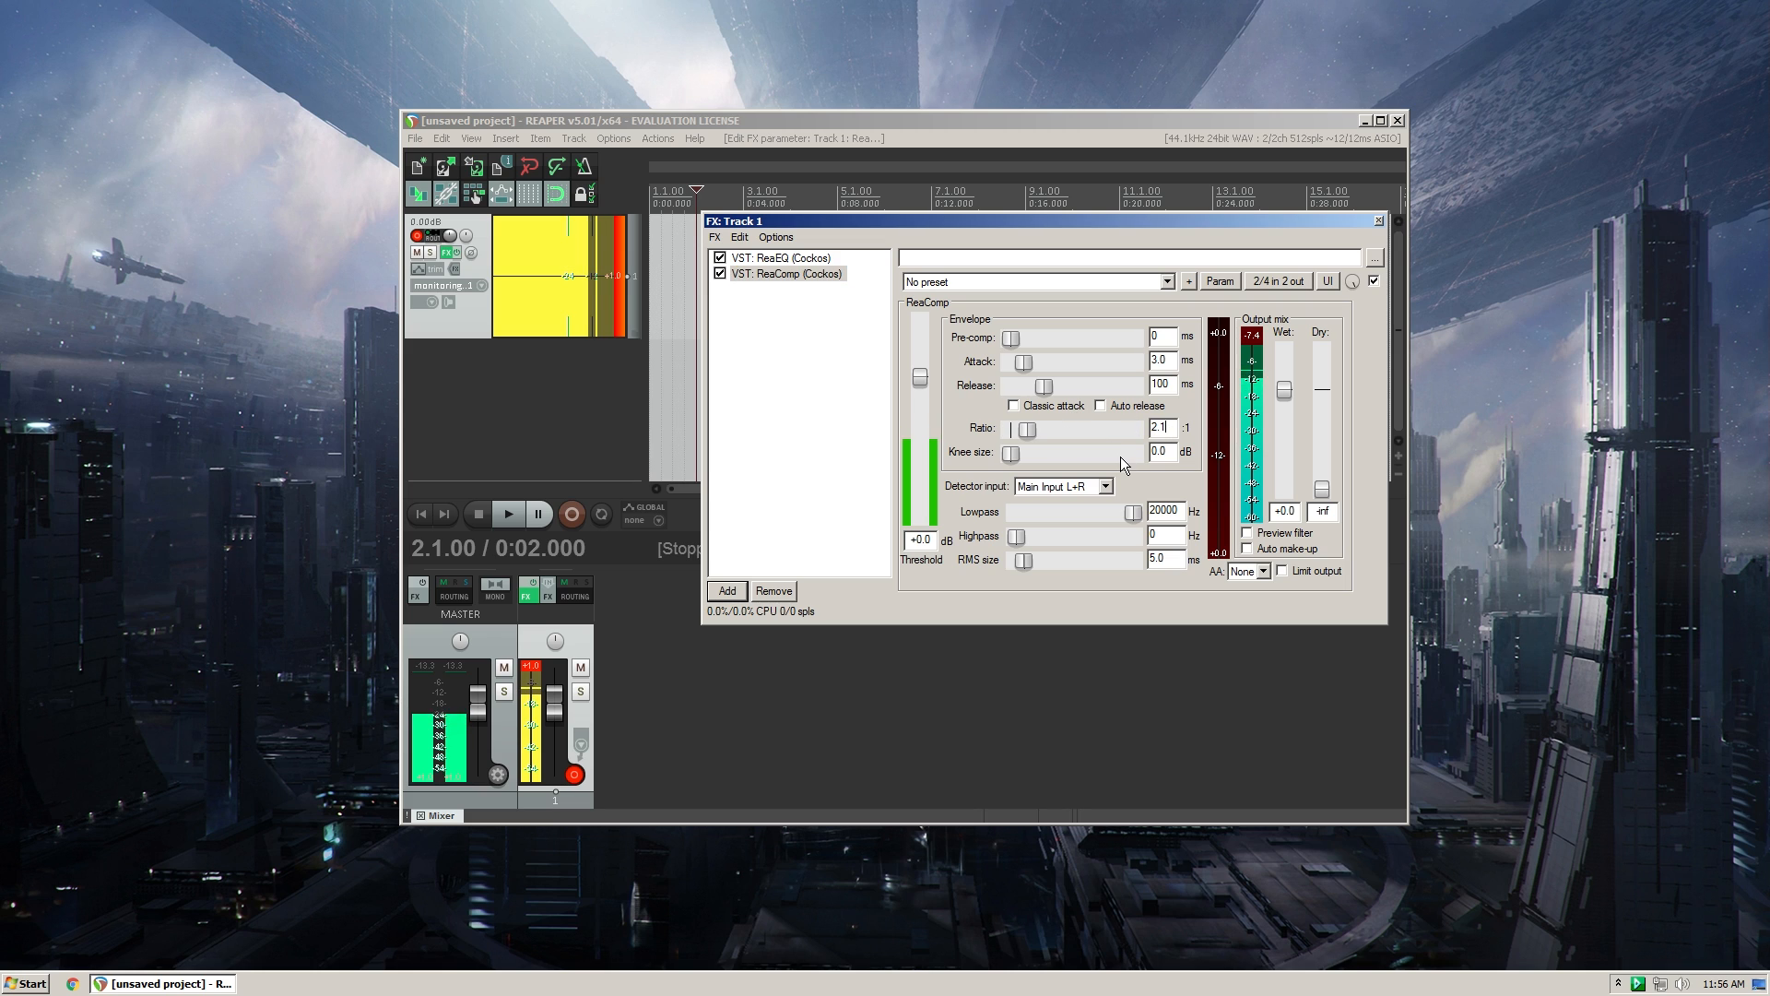
left_click_drag(919, 377, 921, 458)
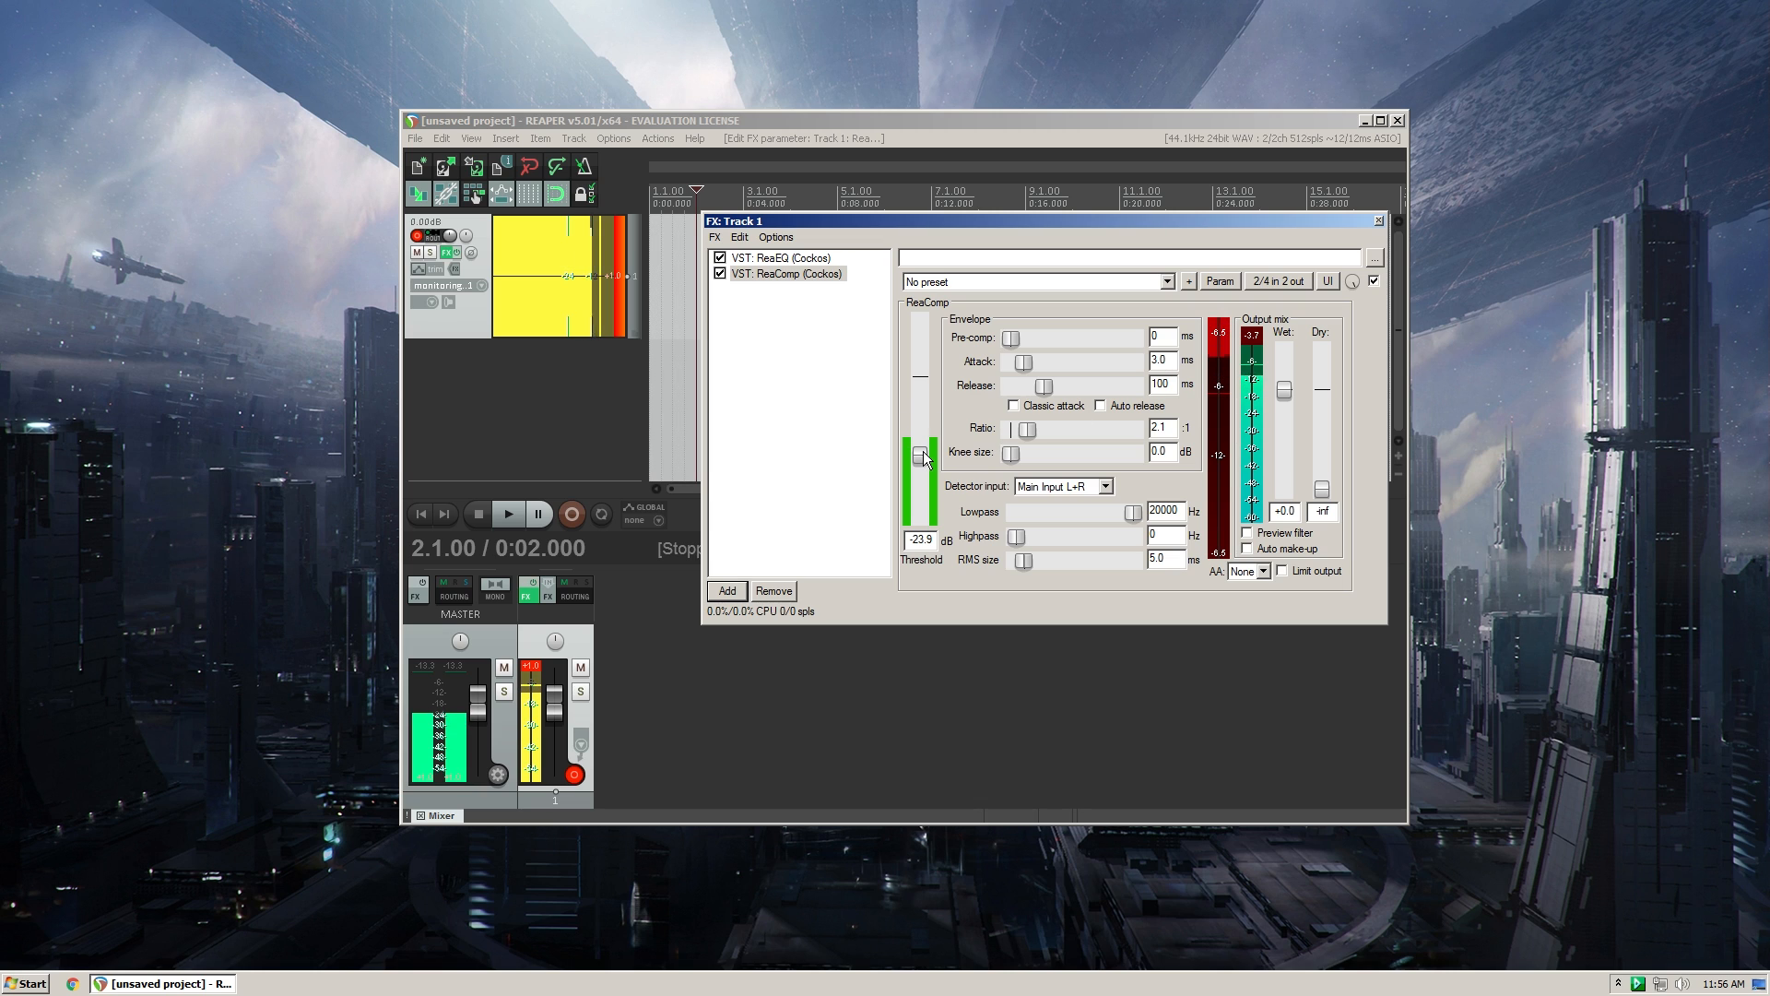
left_click_drag(923, 453, 924, 450)
left_click_drag(966, 223, 938, 221)
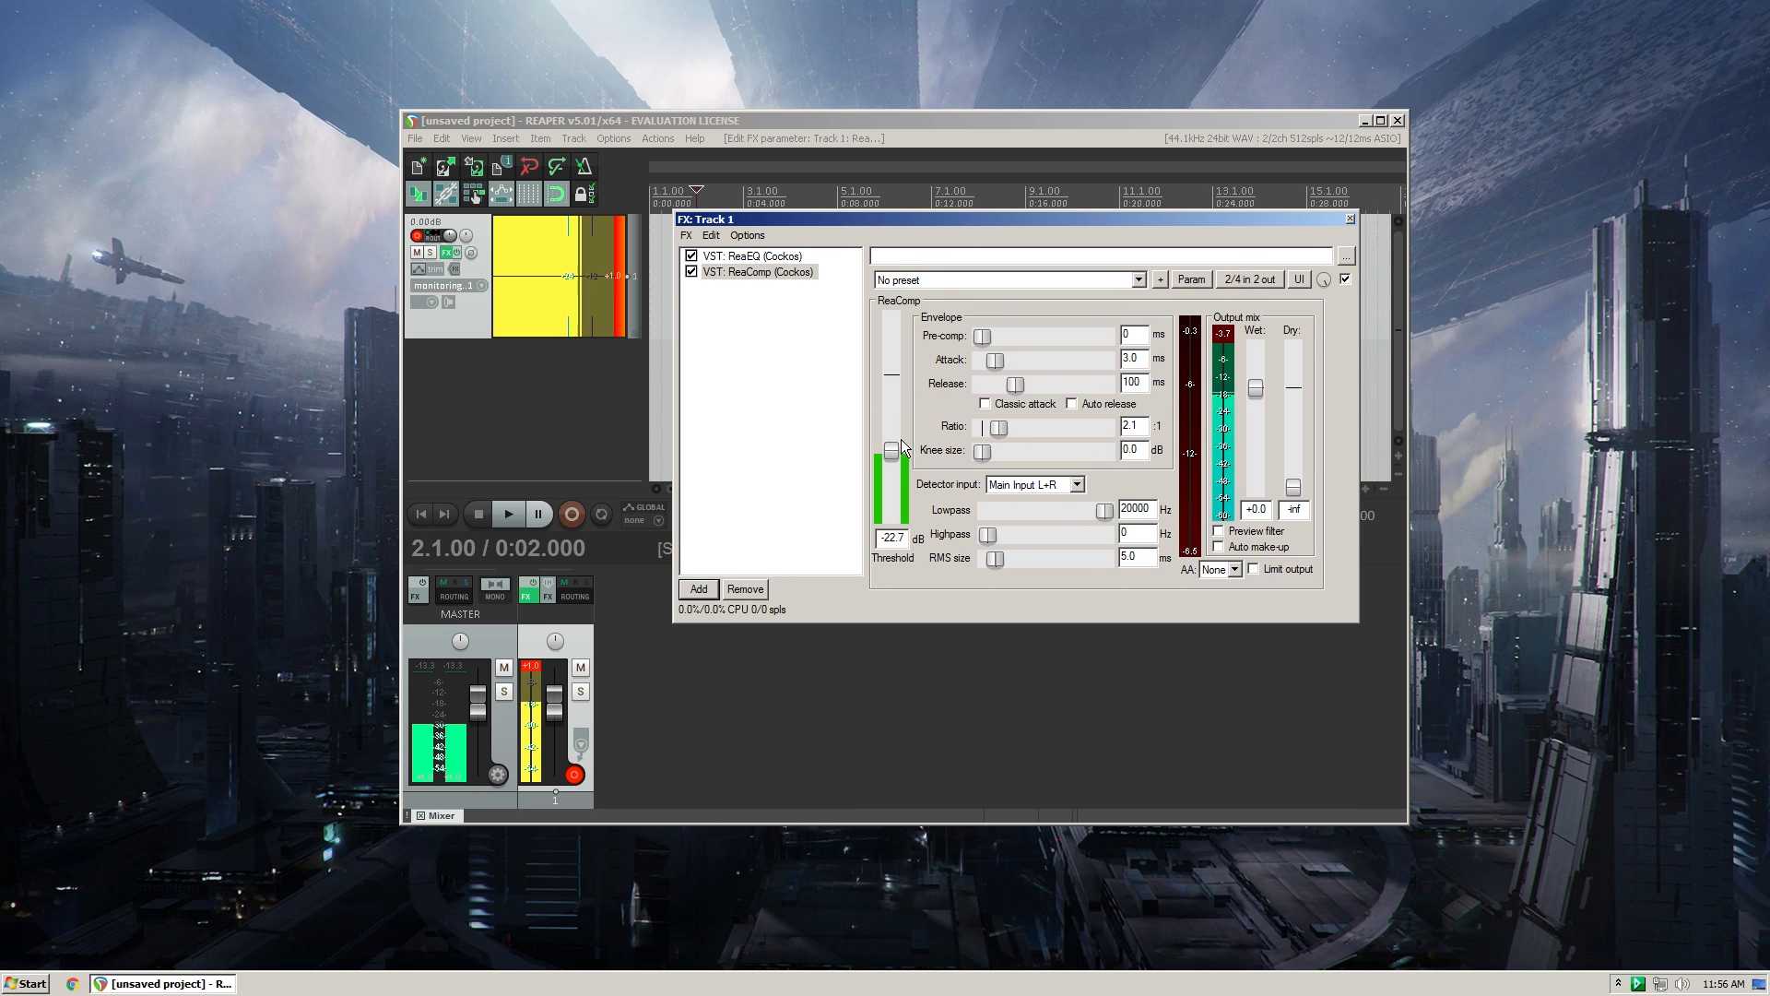
left_click_drag(894, 451, 894, 454)
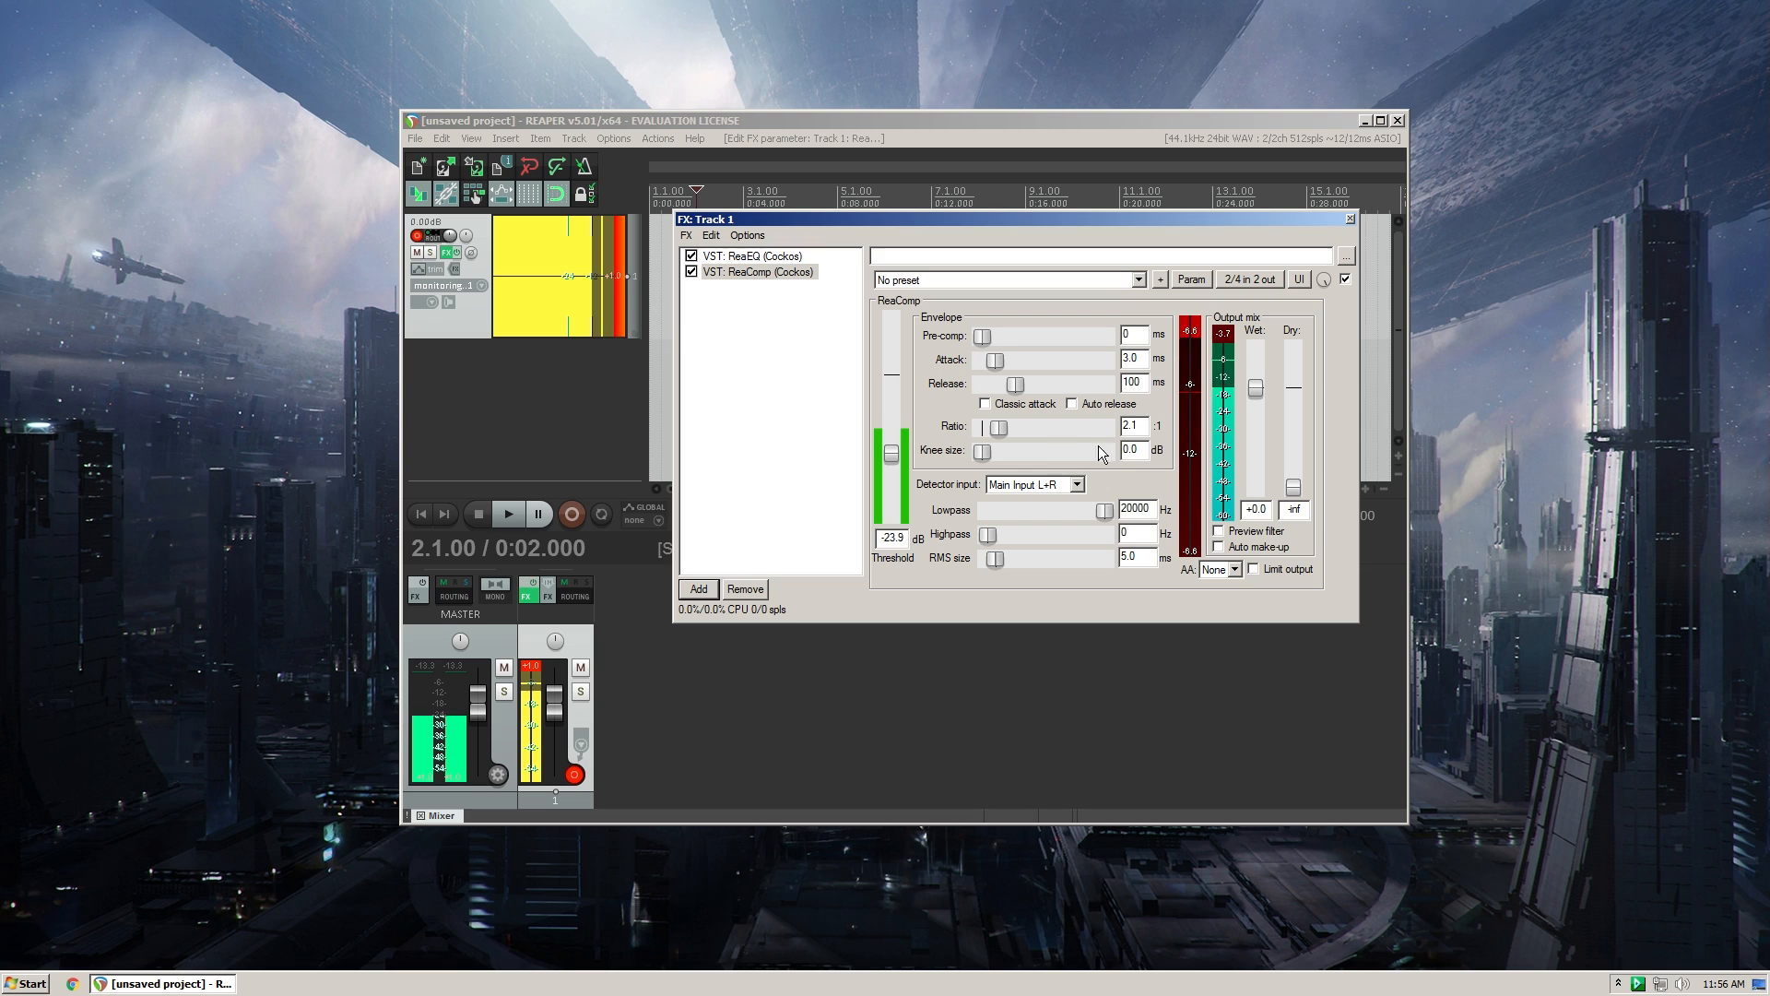
- Try ReaComp's Auto make-up, switch it off again, and raise the wet output mix to +5.8 dB
left_click(1219, 547)
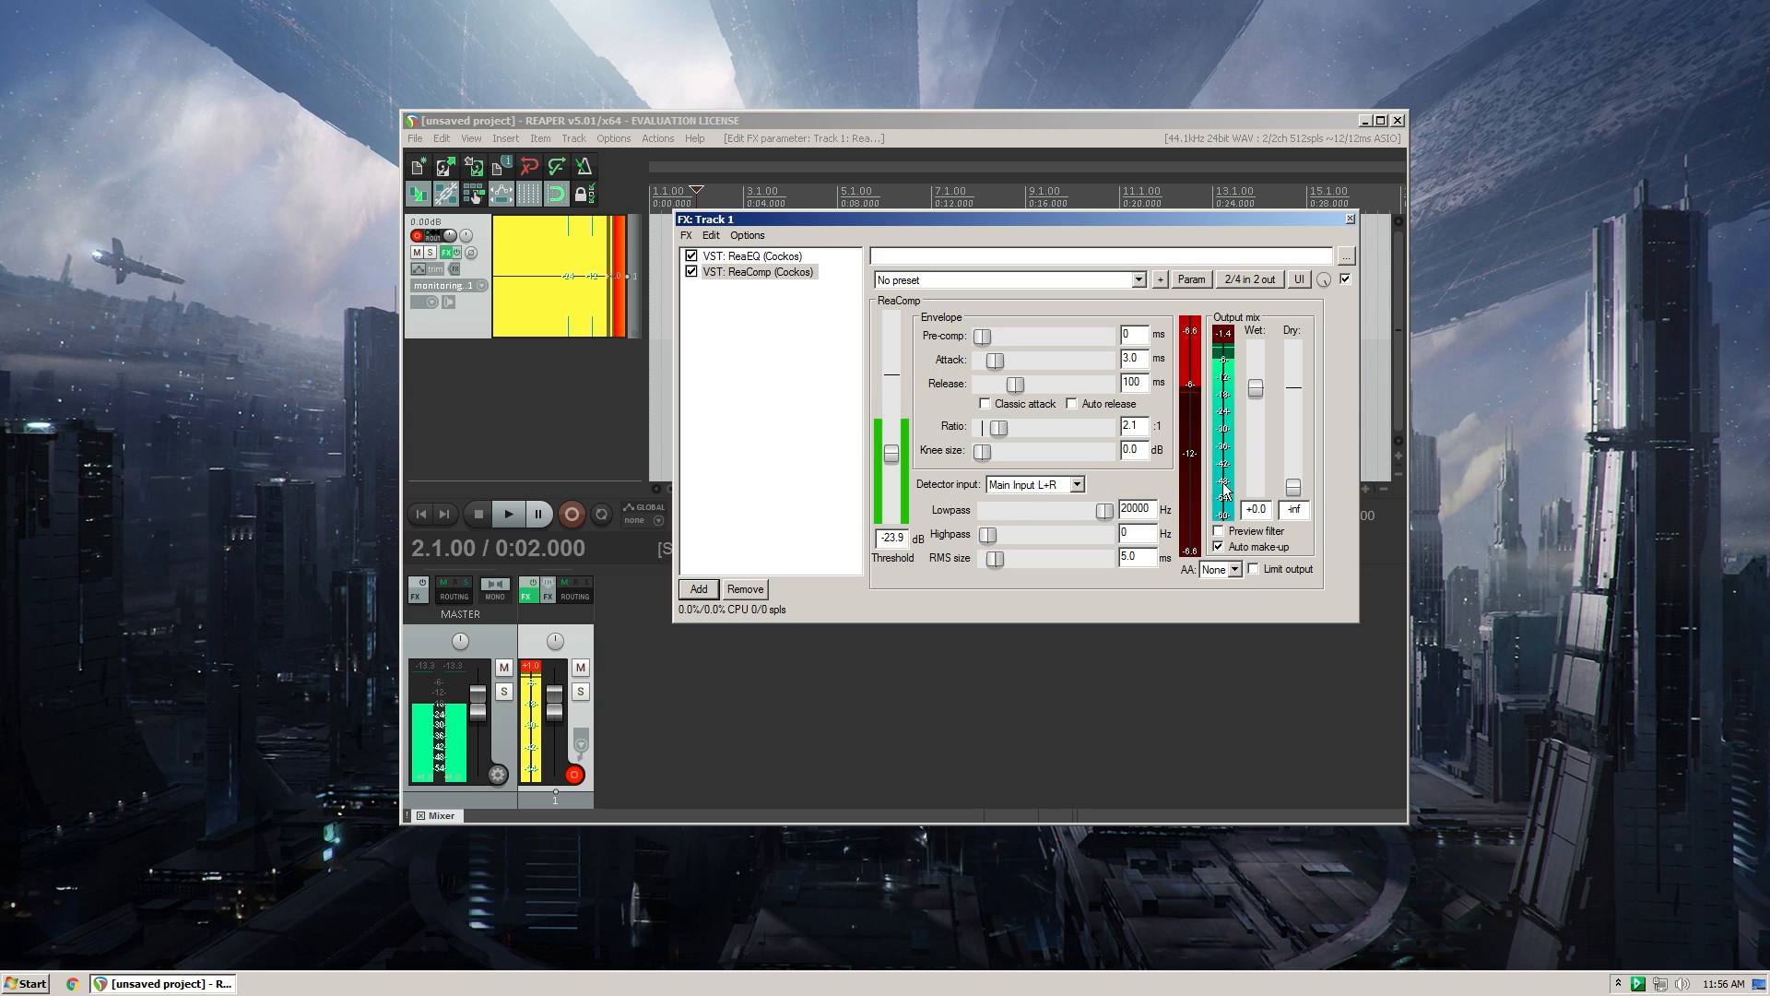
left_click(1219, 547)
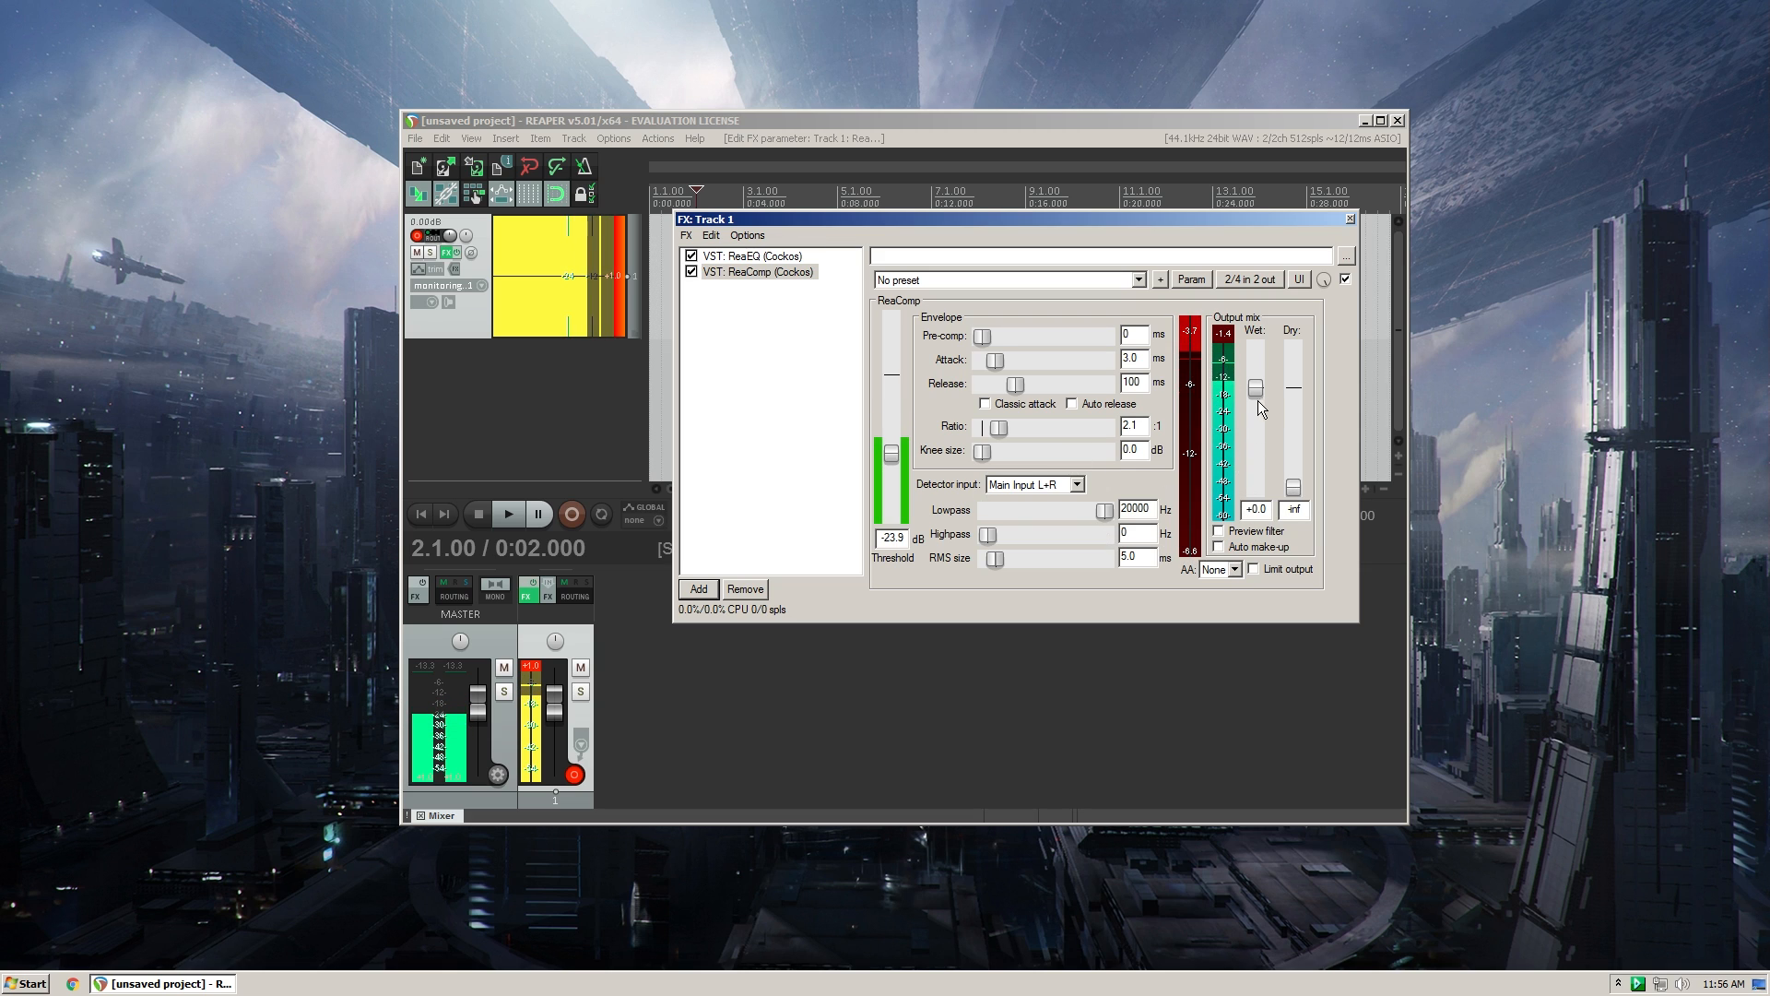
left_click_drag(1255, 390, 1260, 376)
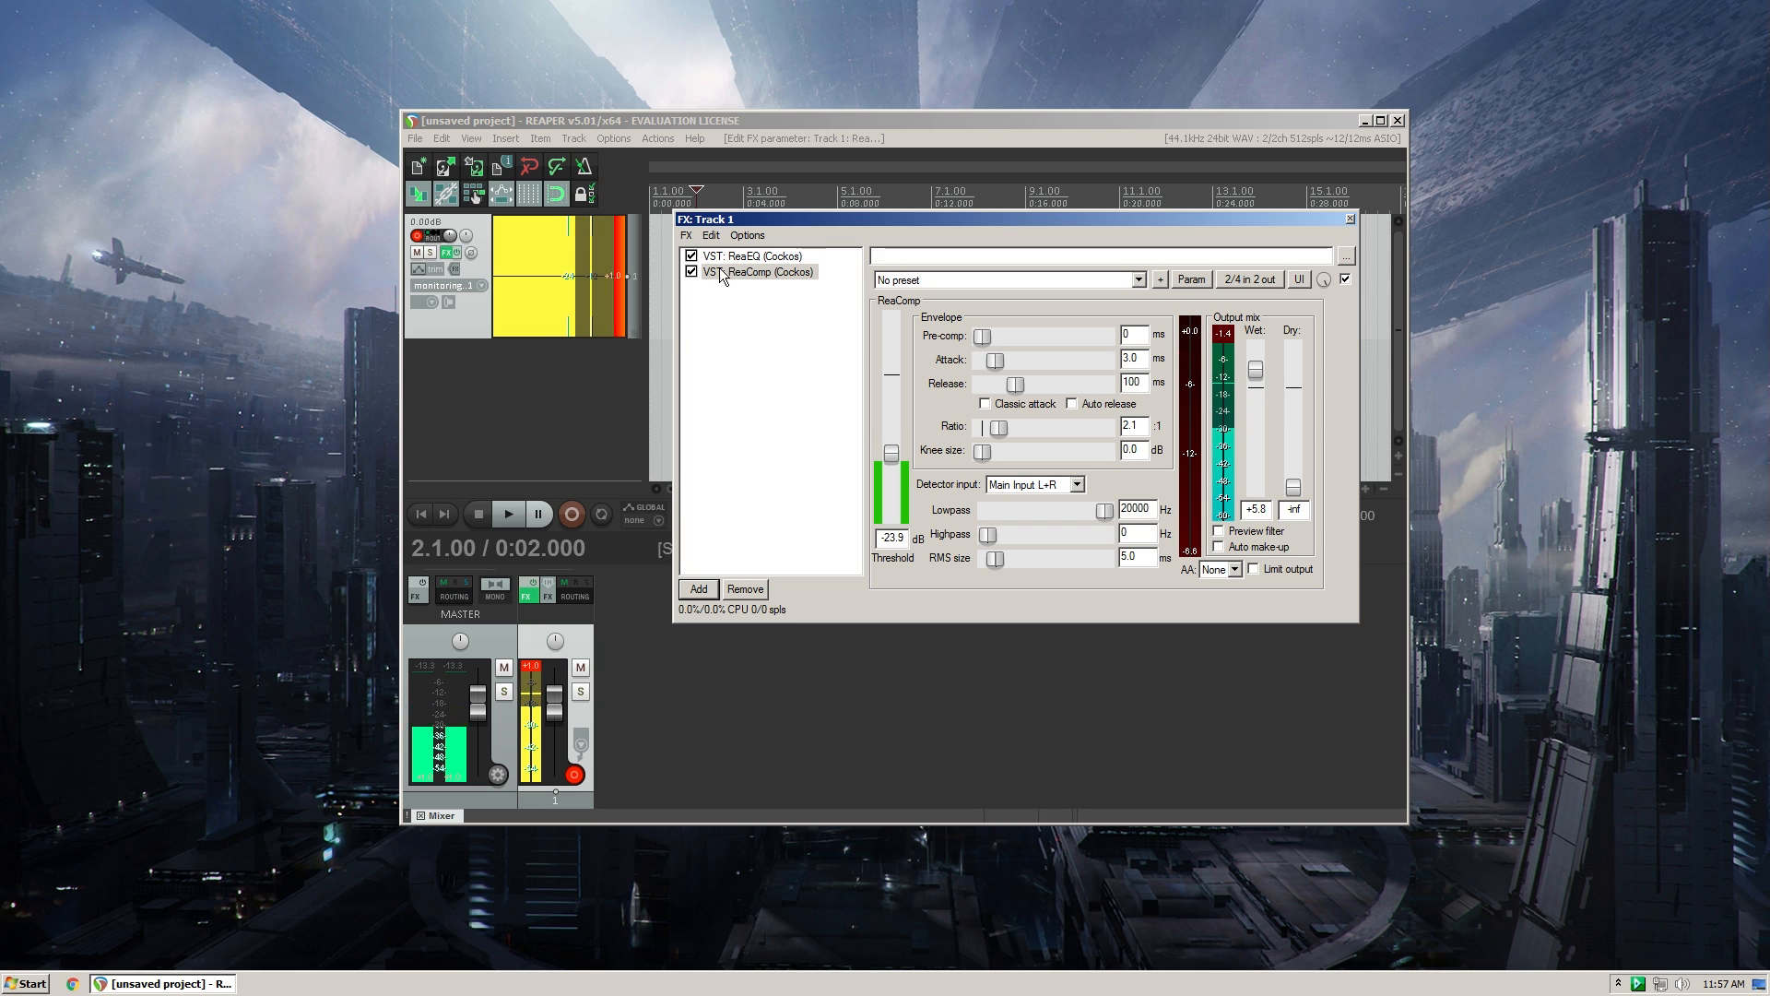
- Filter the plugin list by "eq" and add a second VST: ReaEQ (Cockos) after ReaComp in the chain
double_click(754, 408)
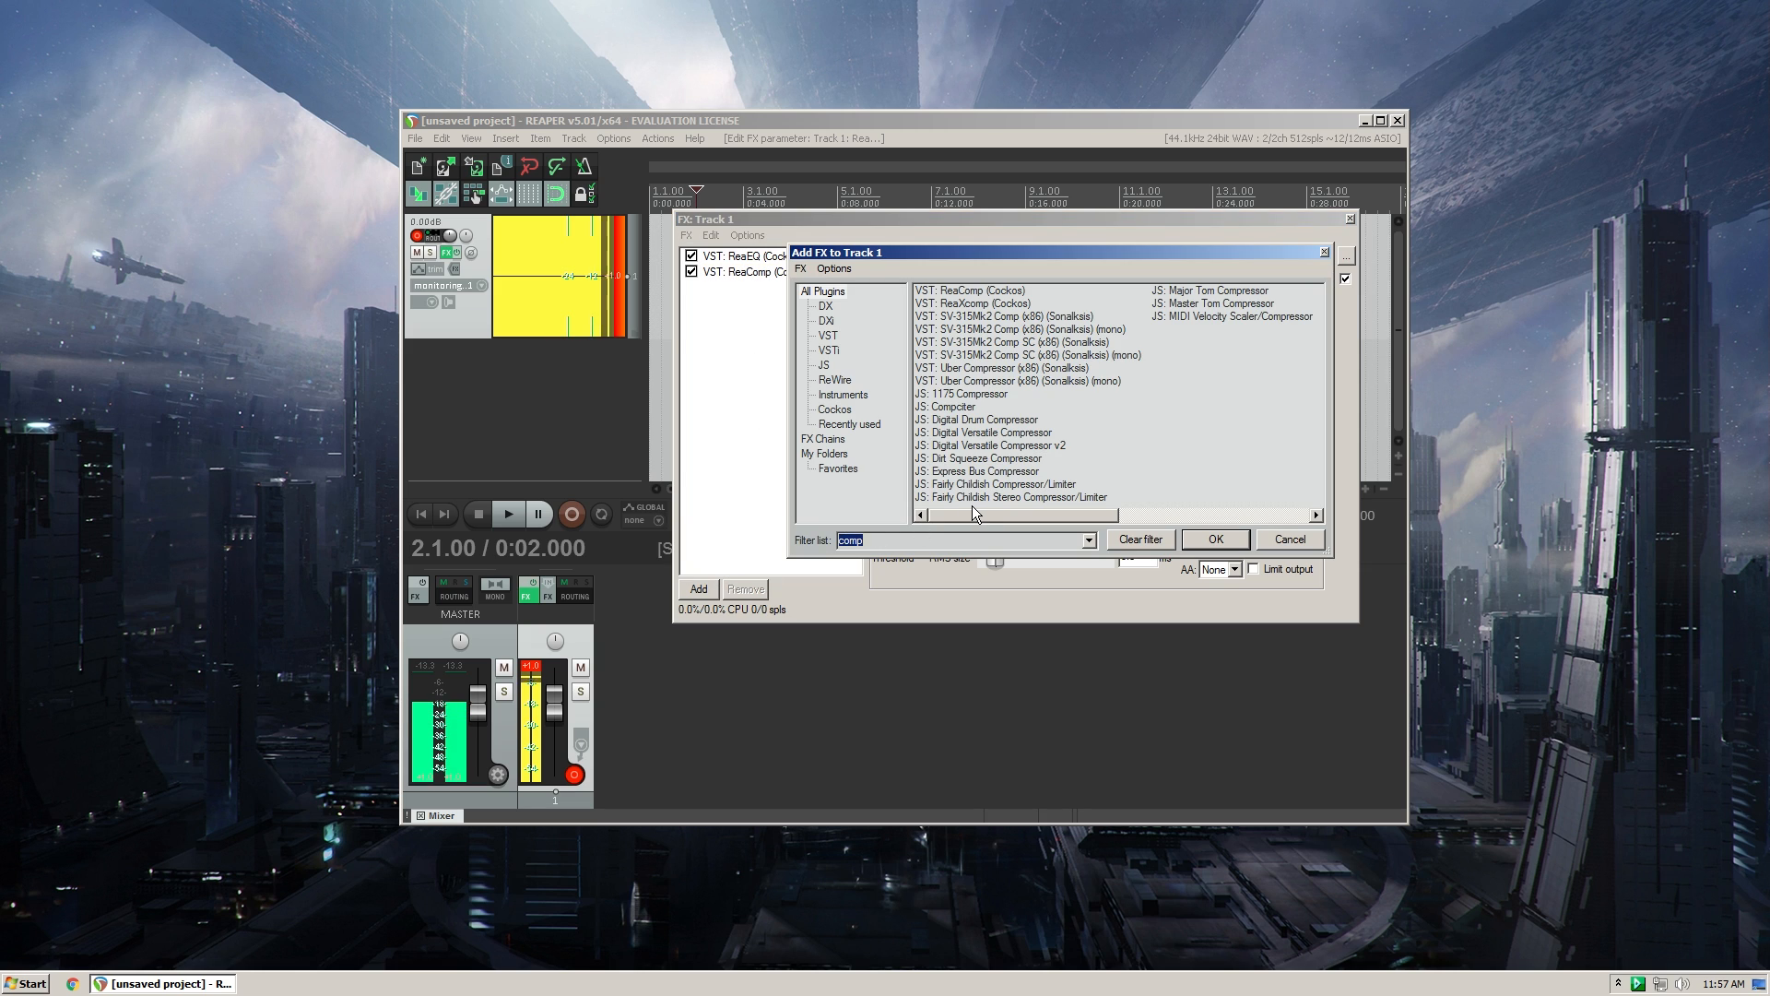
type("eq")
left_click(984, 291)
left_click(1201, 538)
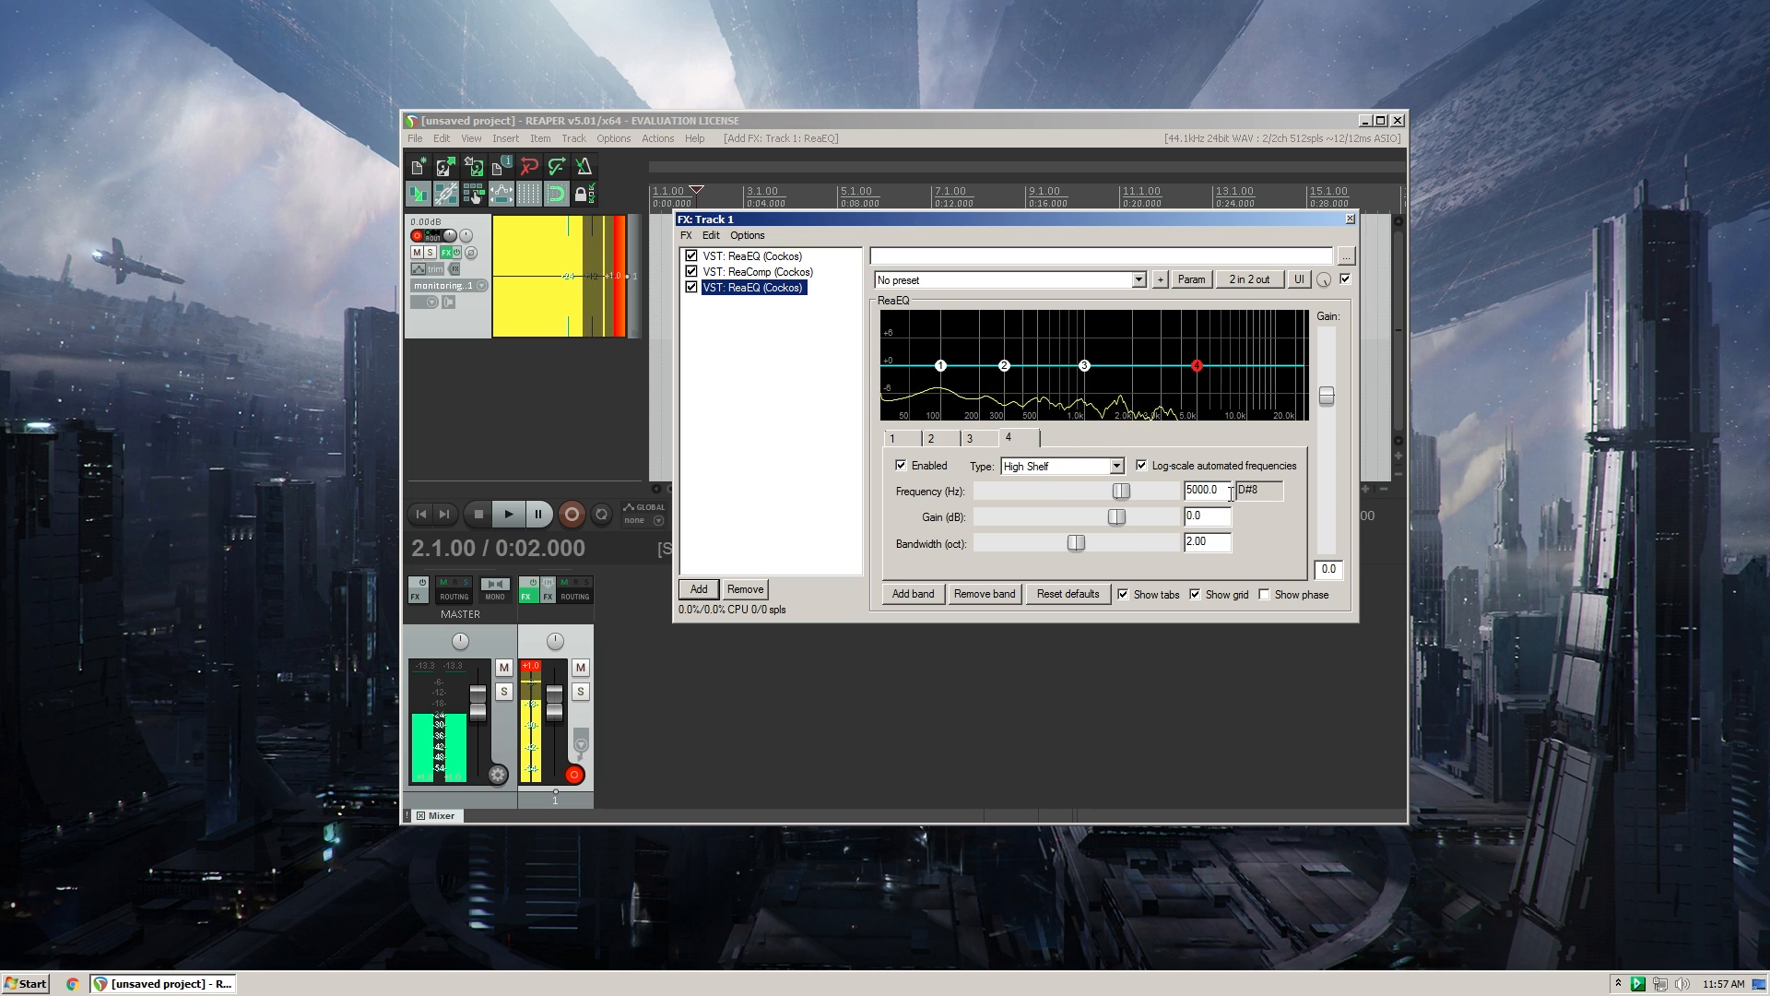
- Set the second ReaEQ's band 4 to 12000 Hz, type Band, with 1.9 dB gain and 1.03 oct bandwidth
double_click(1204, 490)
type("12000")
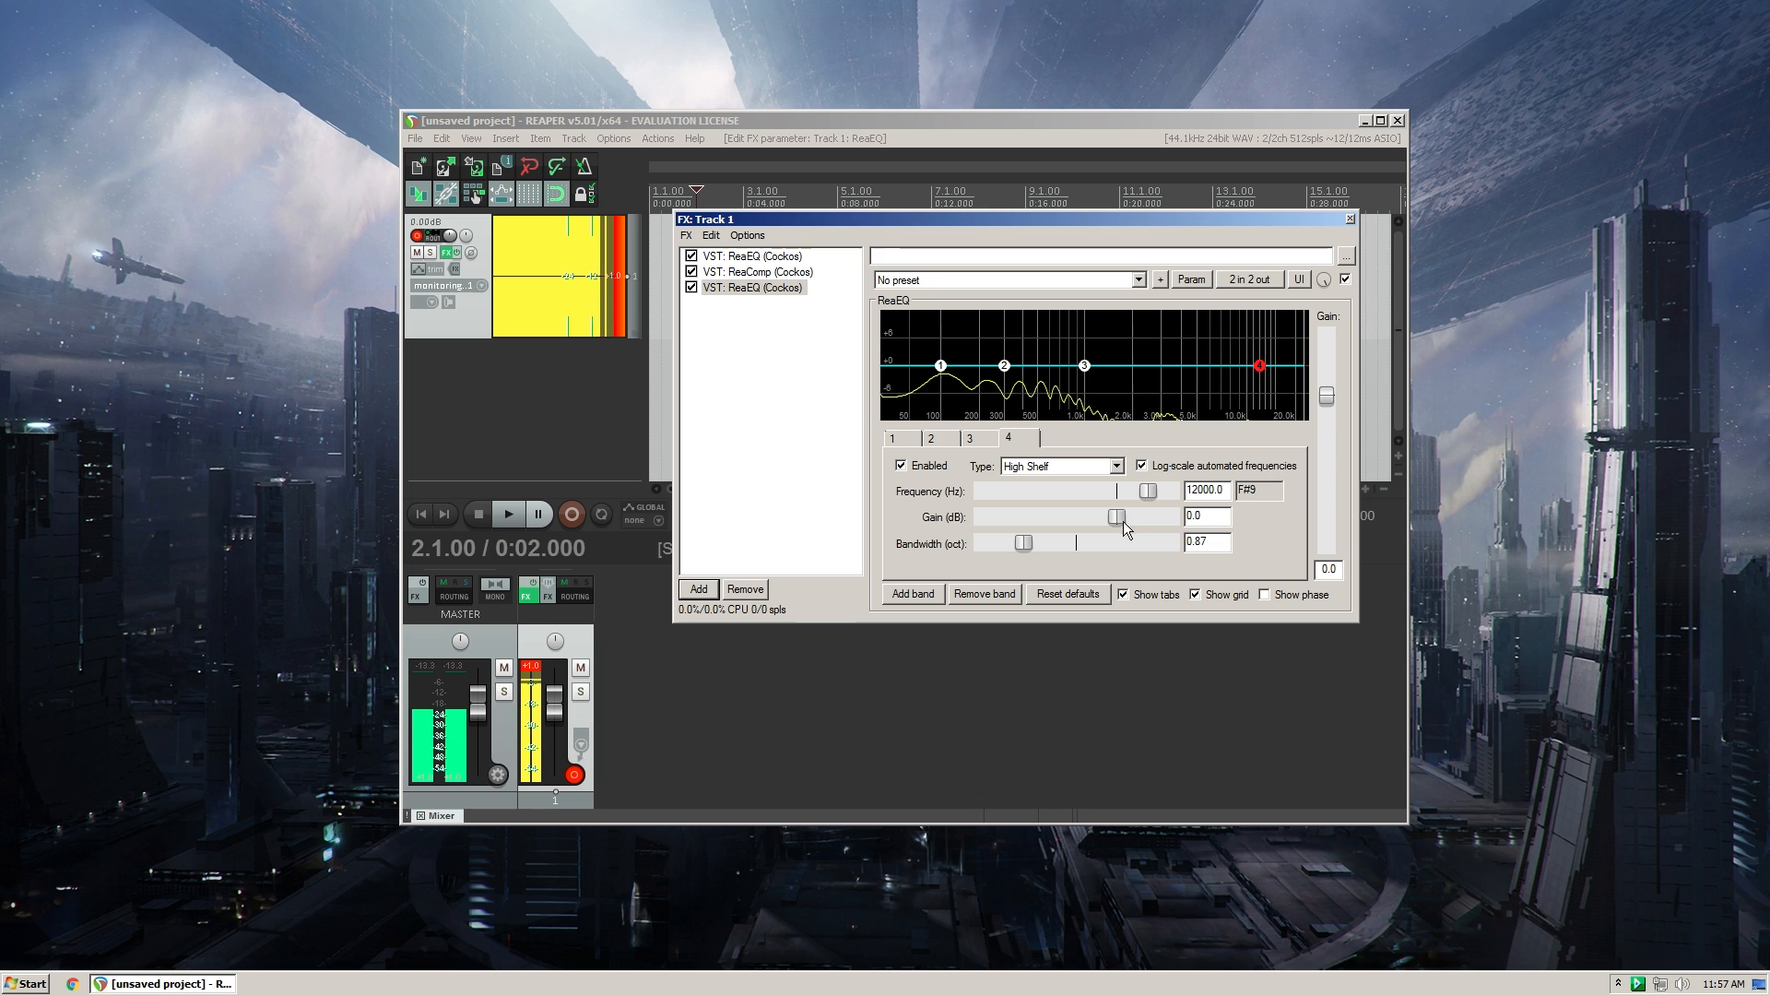
left_click_drag(1123, 522, 1132, 517)
left_click(1064, 472)
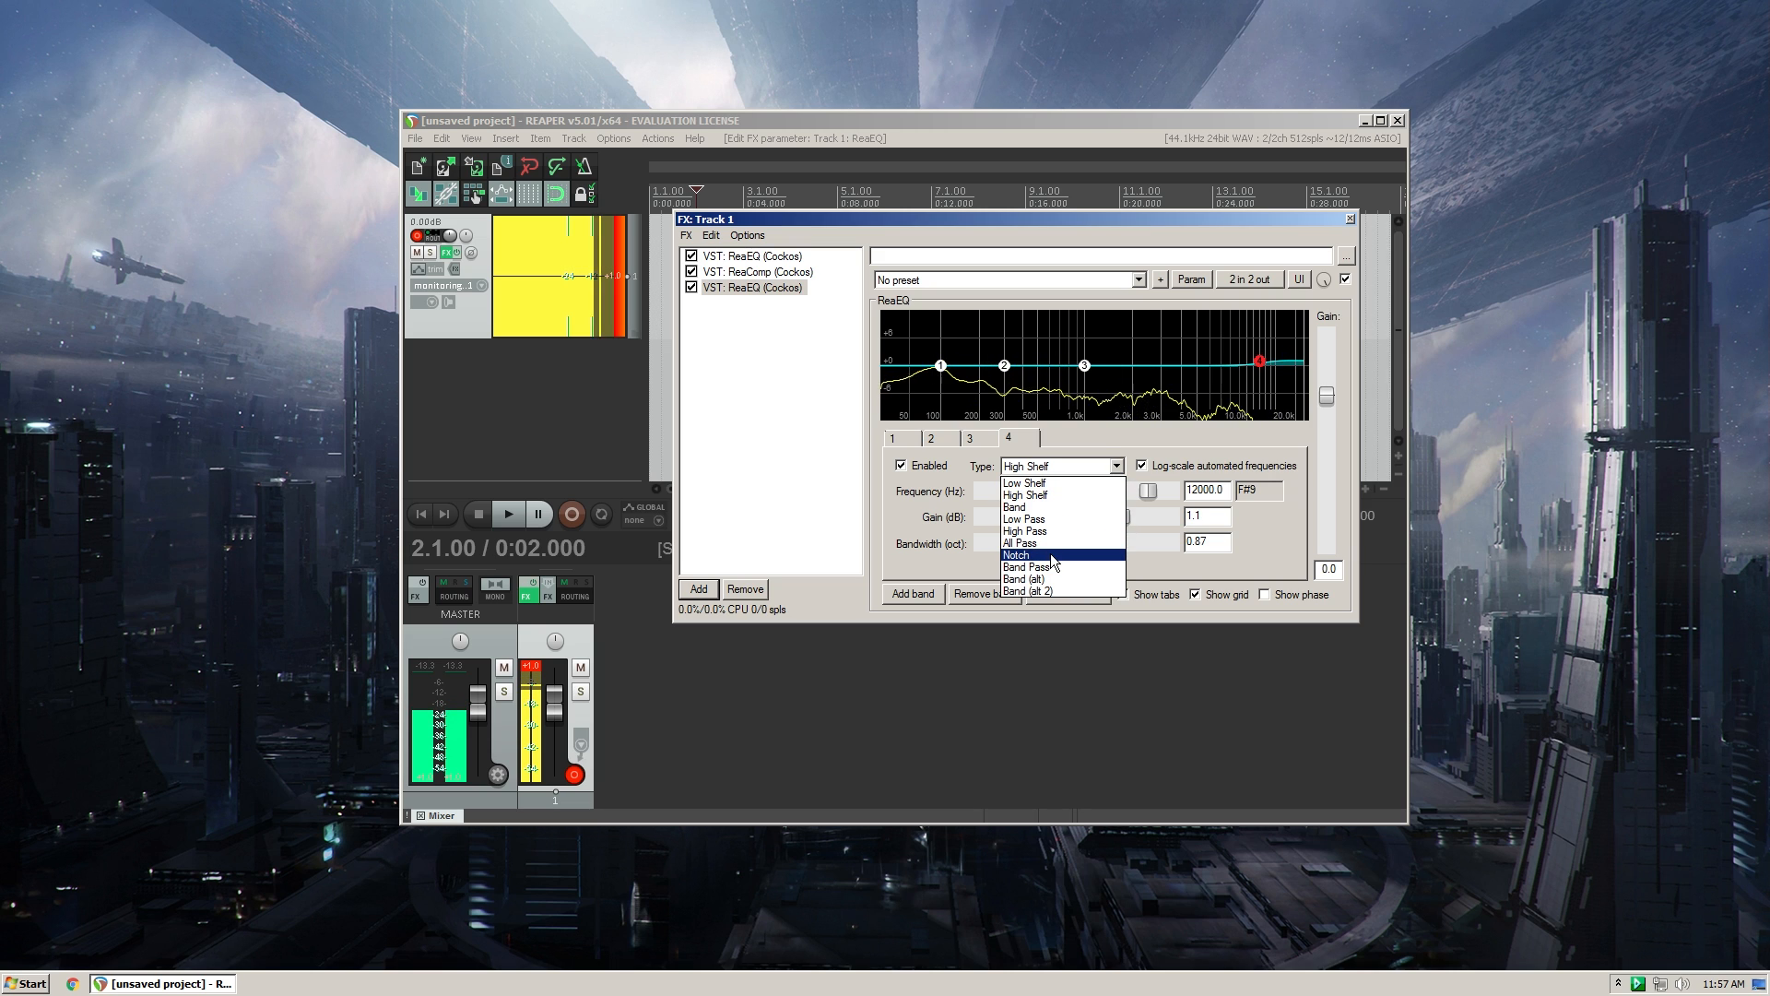
left_click(1051, 507)
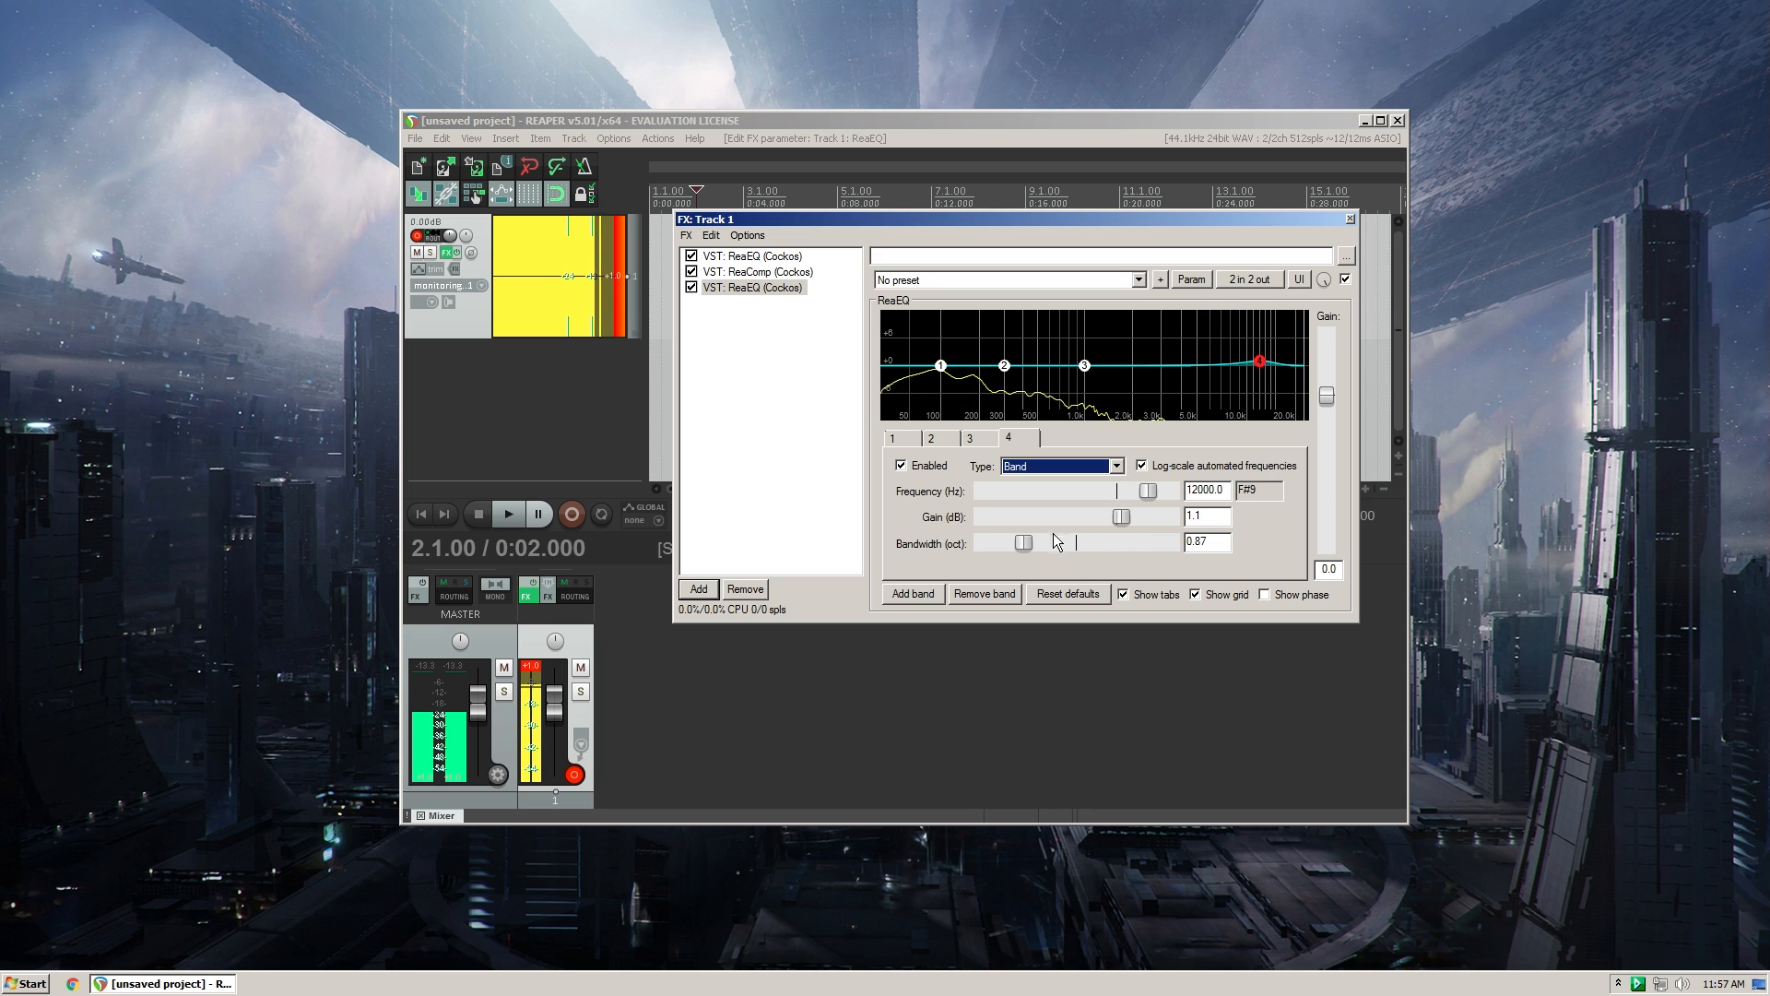
left_click_drag(1026, 544, 1126, 516)
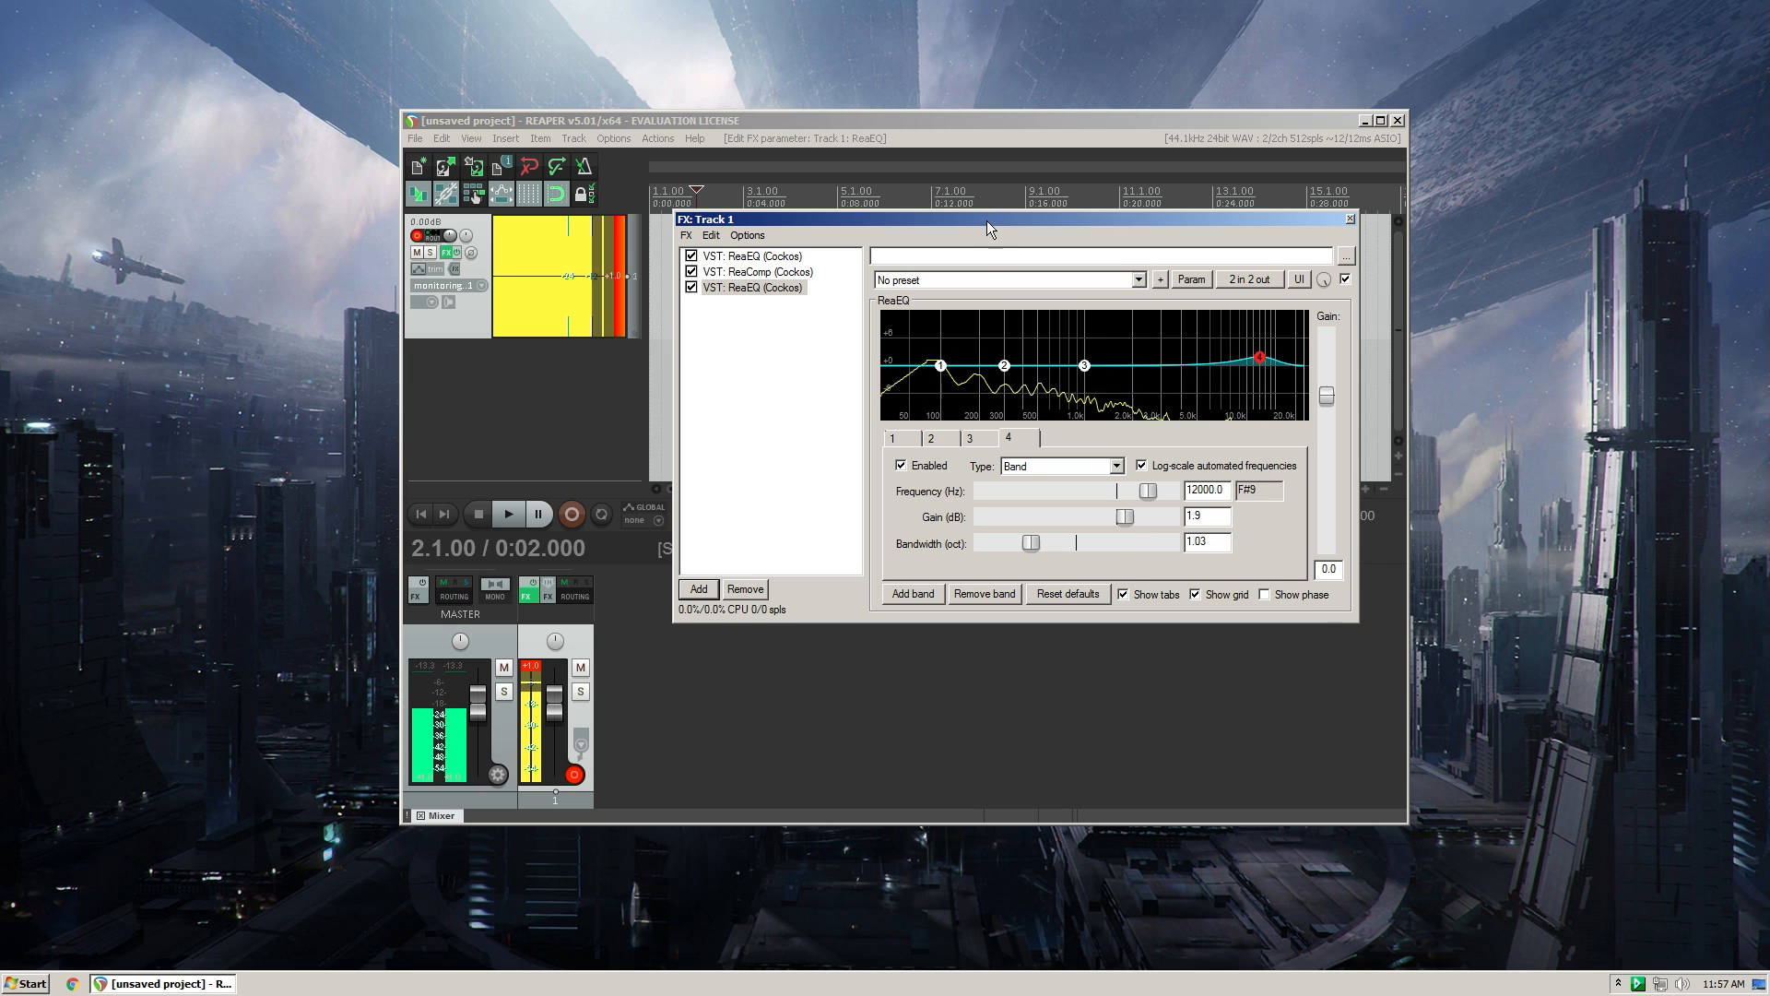
- In the first ReaEQ, cut band 1's low shelf gain to -inf
left_click_drag(987, 219, 963, 214)
left_click(755, 271)
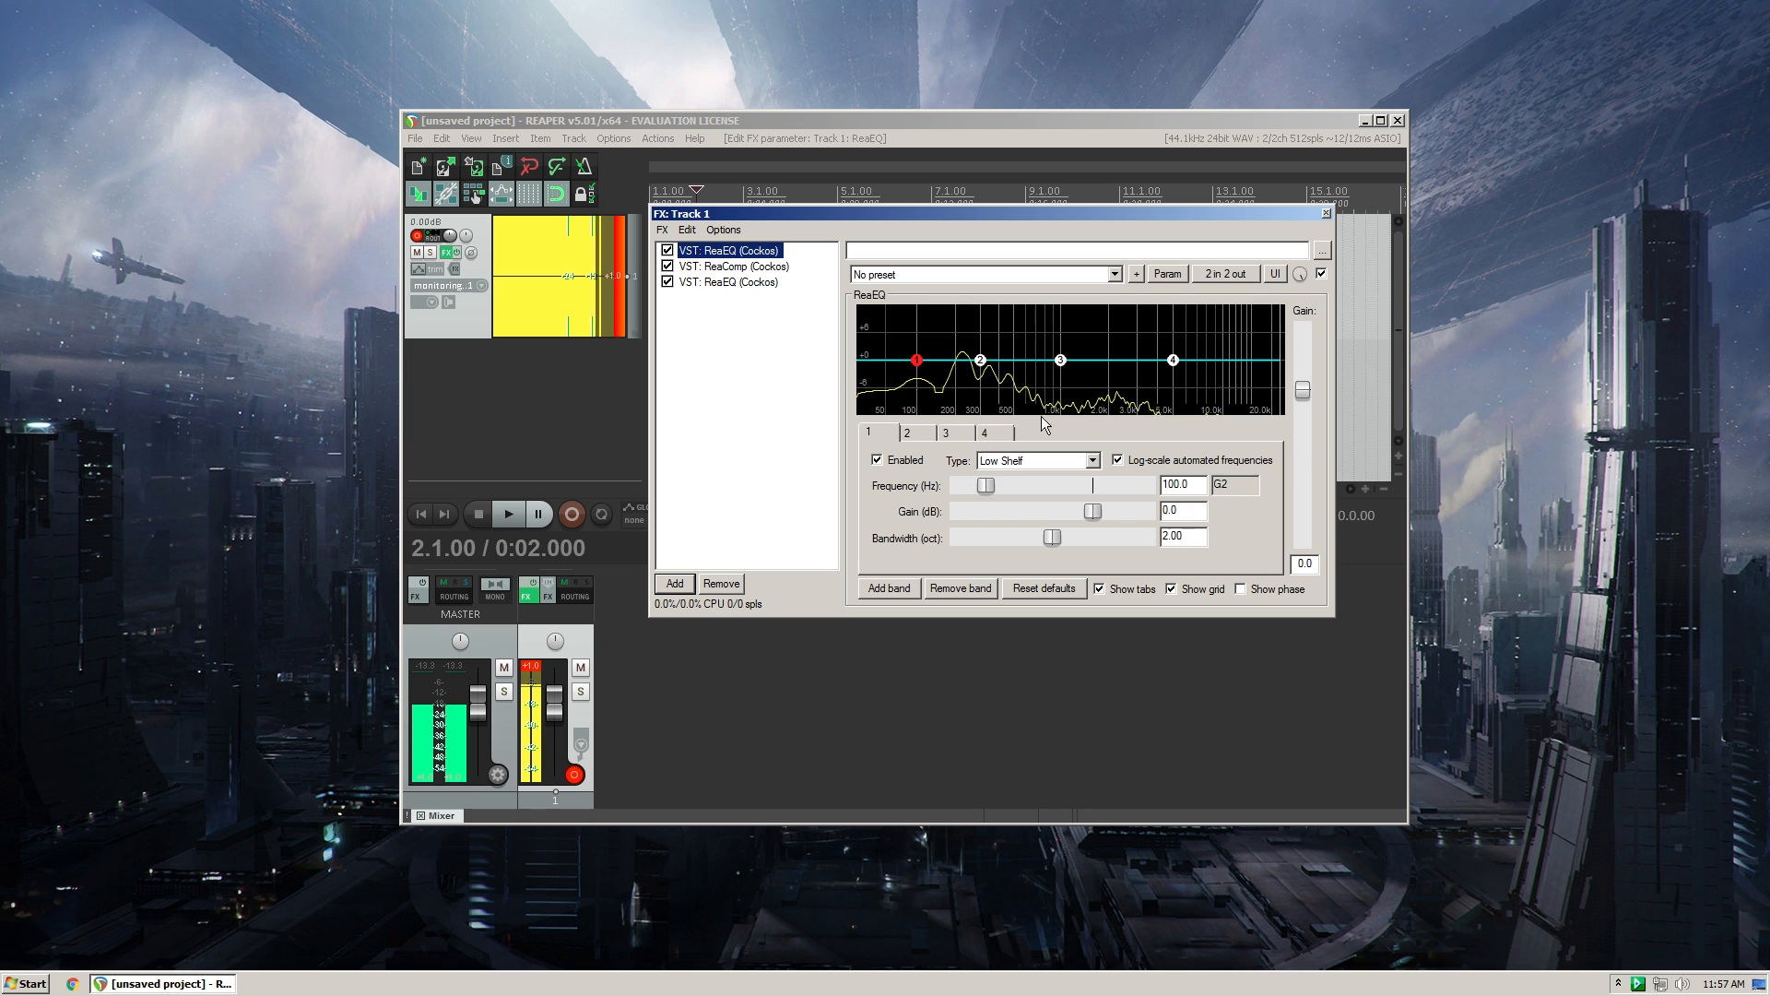
left_click_drag(1095, 511, 959, 513)
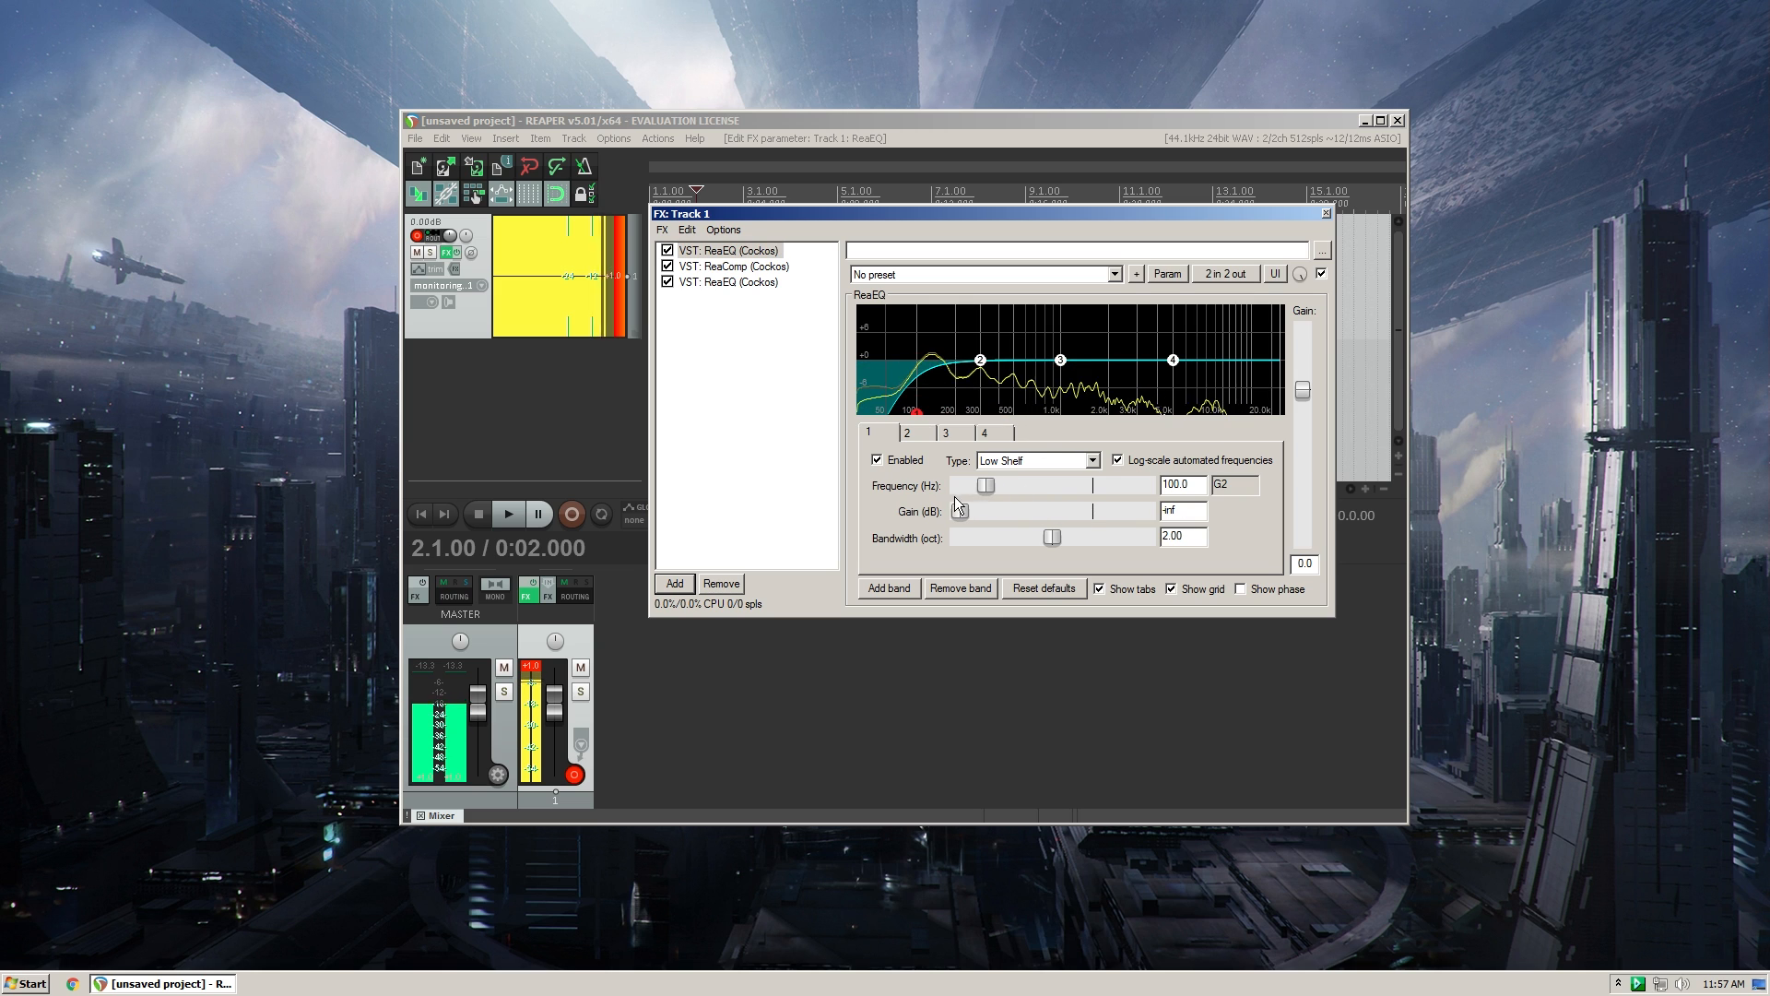
- Review the settings of the first ReaEQ, ReaComp and the second ReaEQ in track 1's FX chain
left_click_drag(904, 212, 926, 216)
left_click(758, 271)
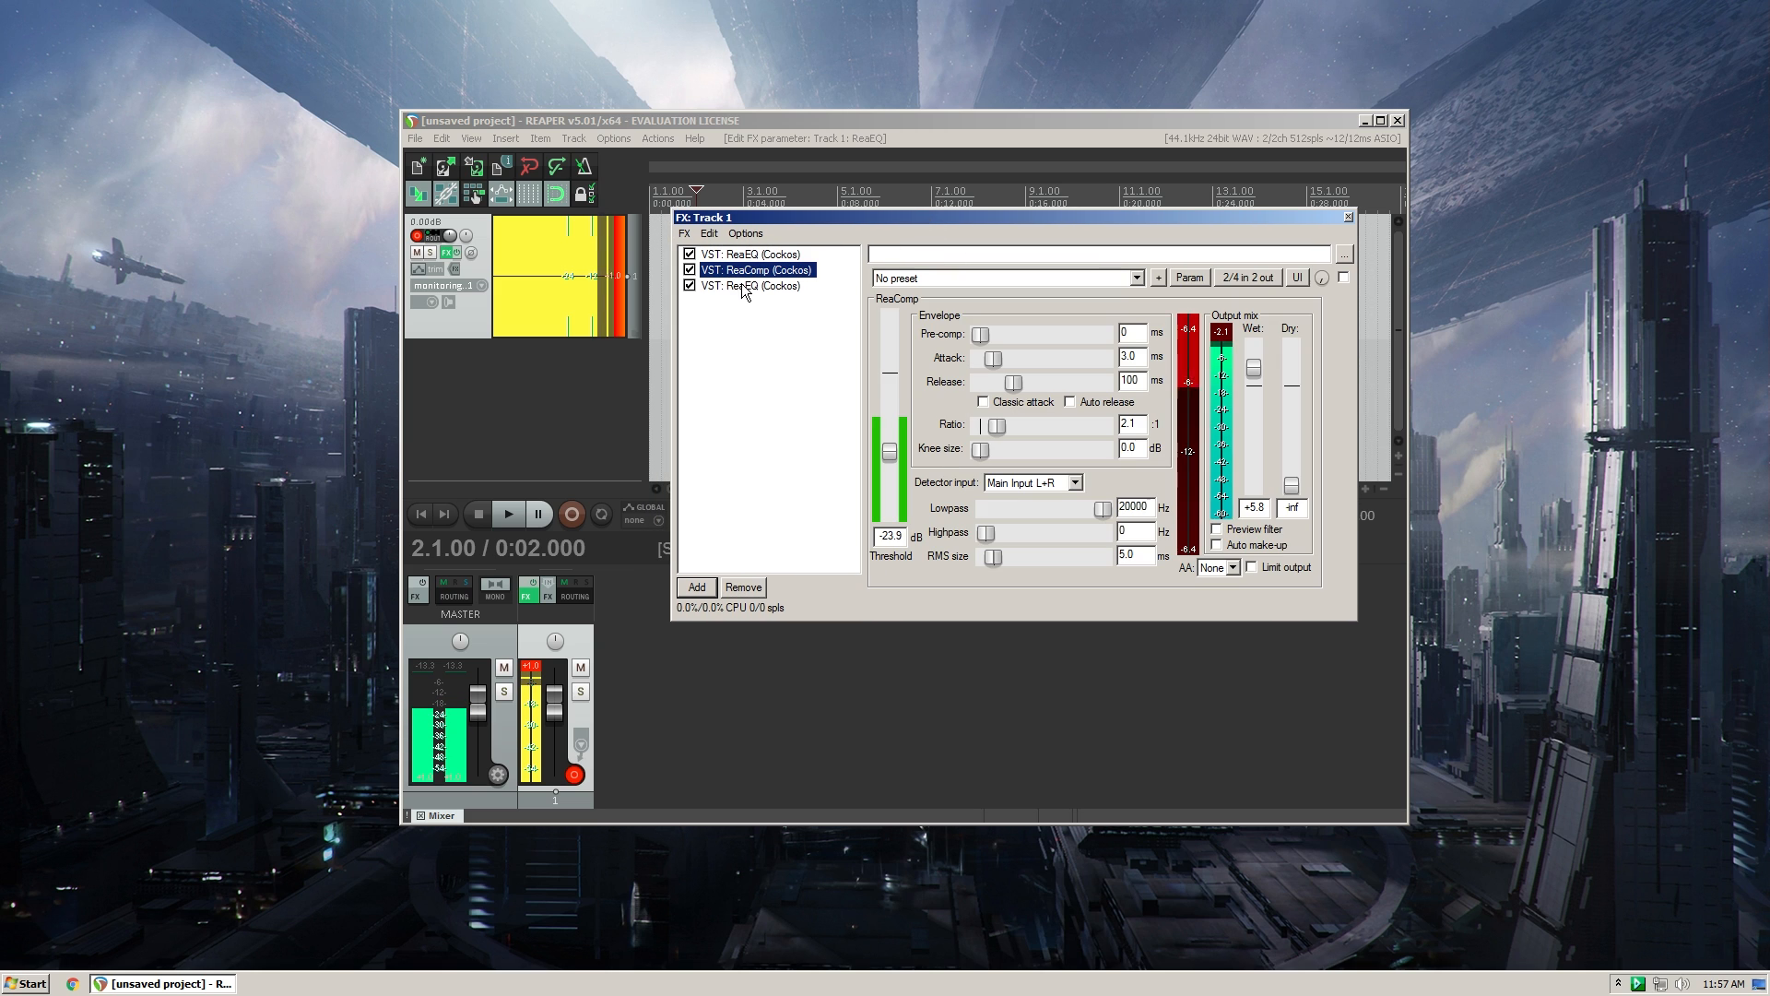
key("Up")
key("Up")
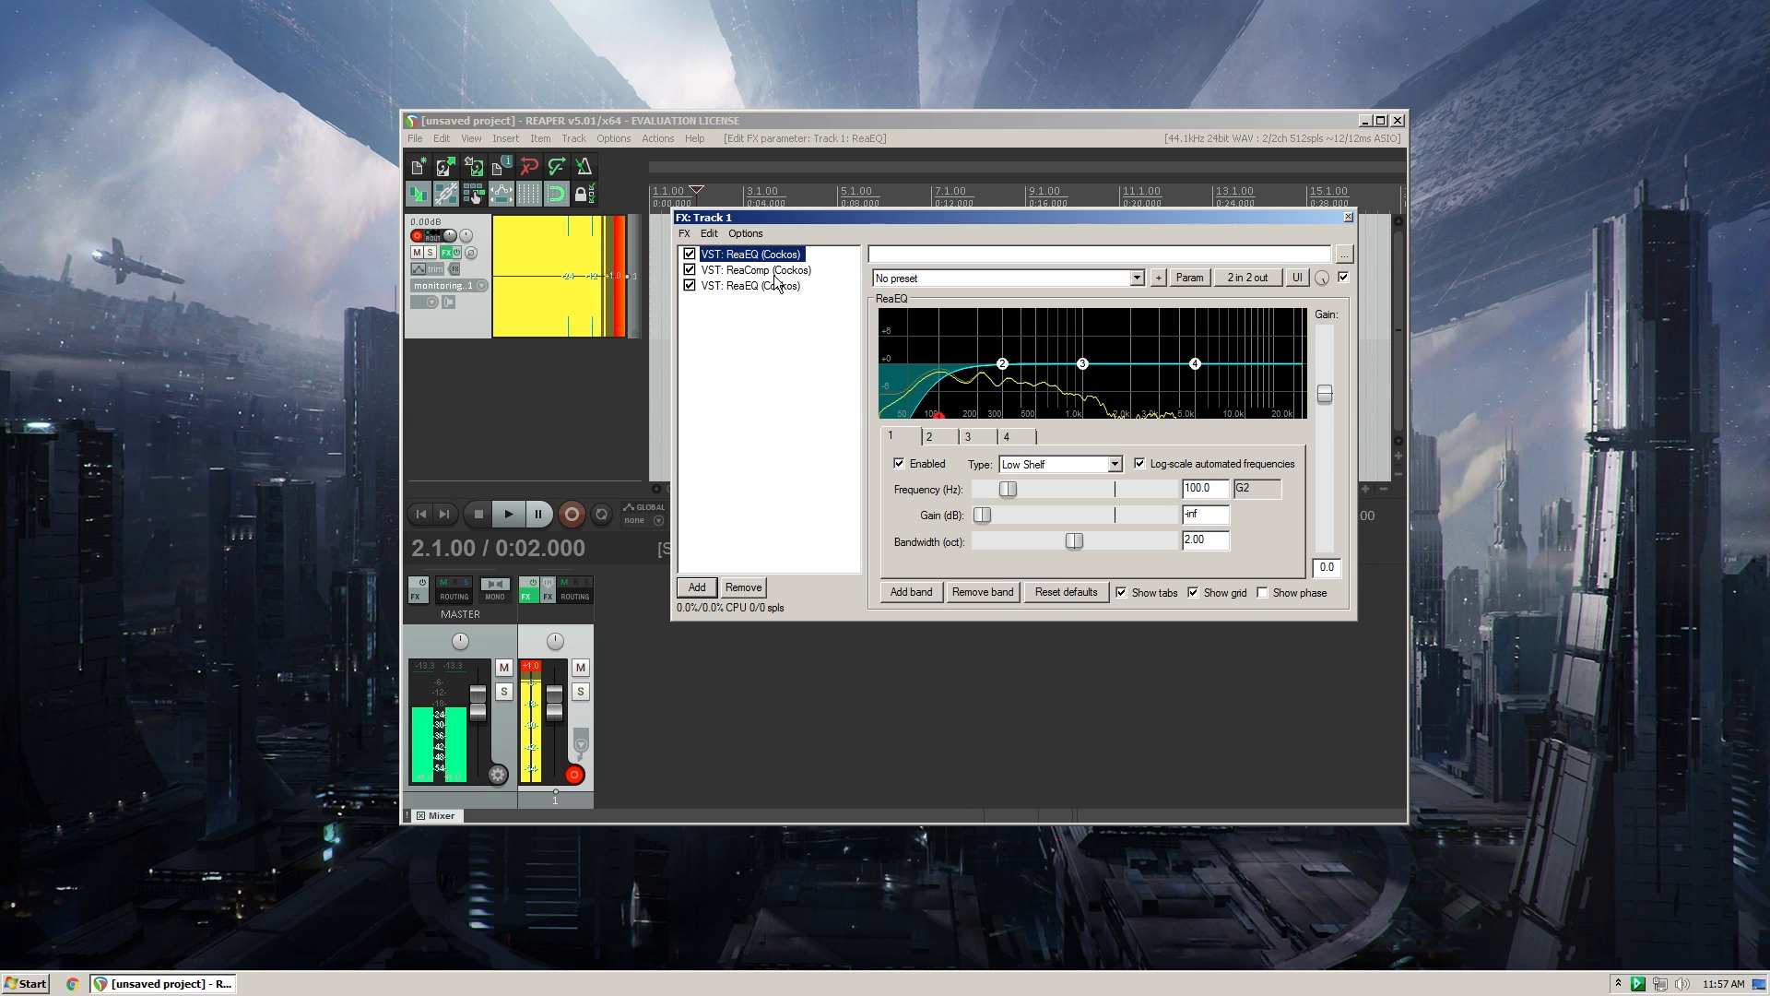
key("Down")
key("Down")
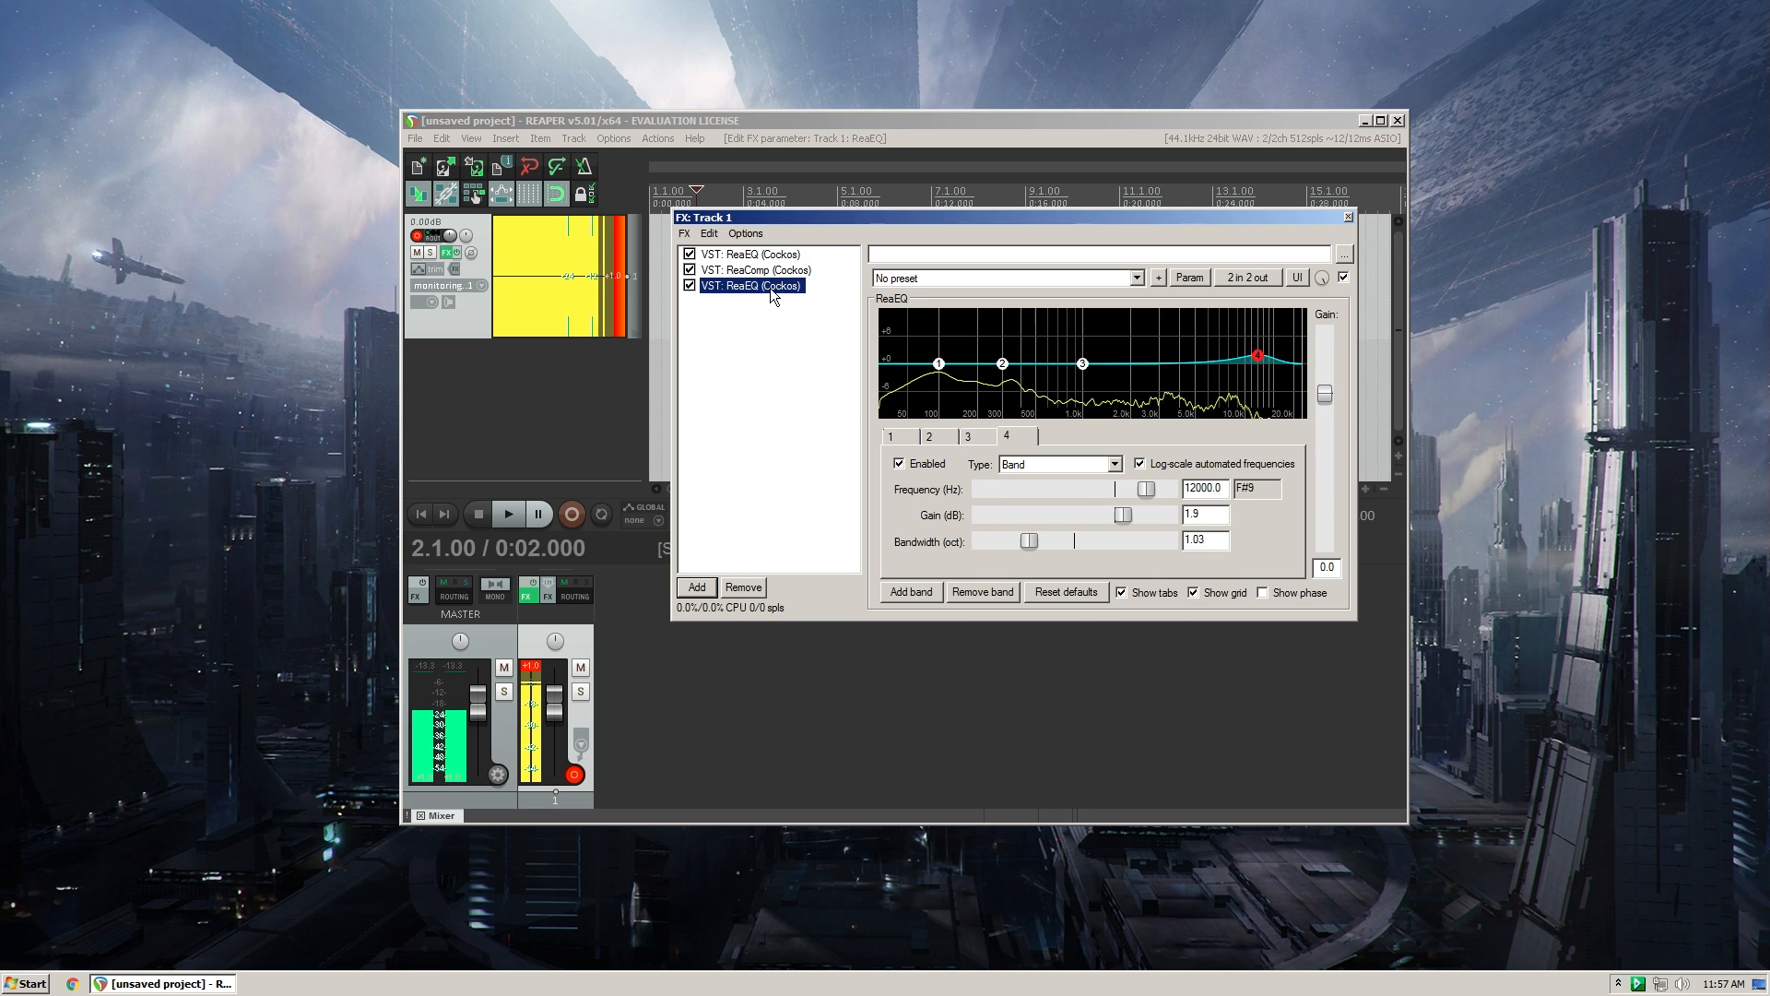
key("Up")
key("Up")
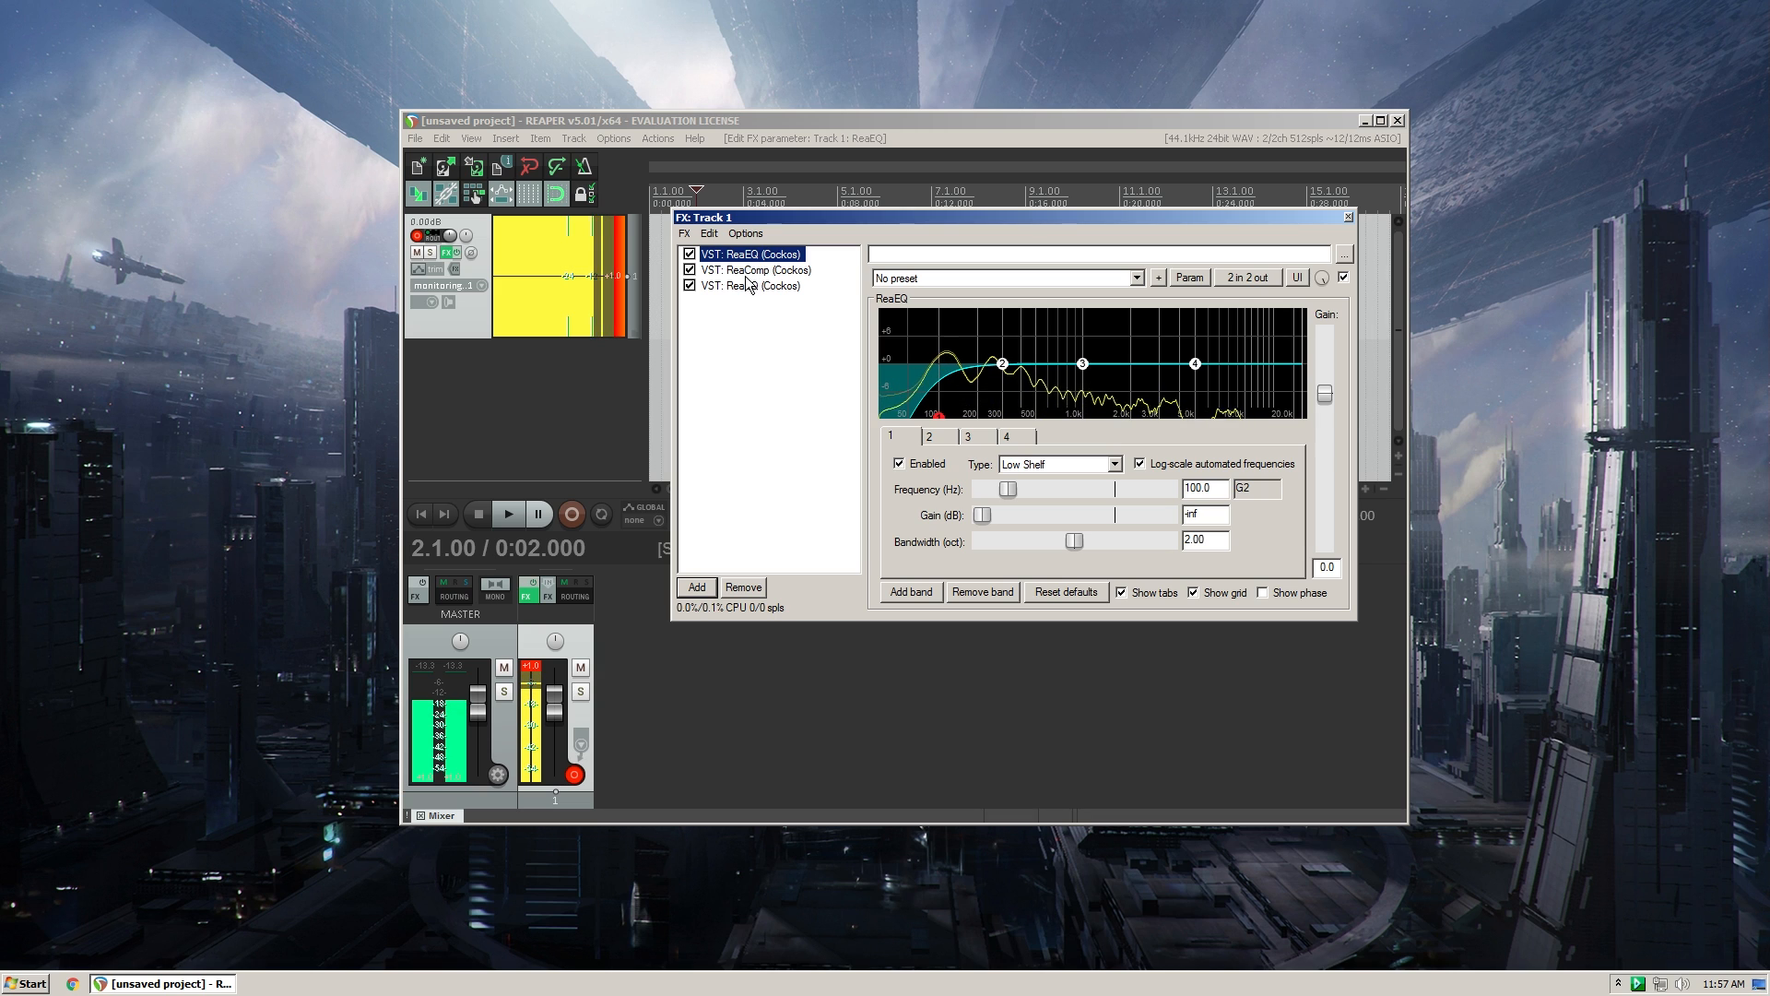
left_click_drag(839, 210, 859, 206)
left_click(802, 266)
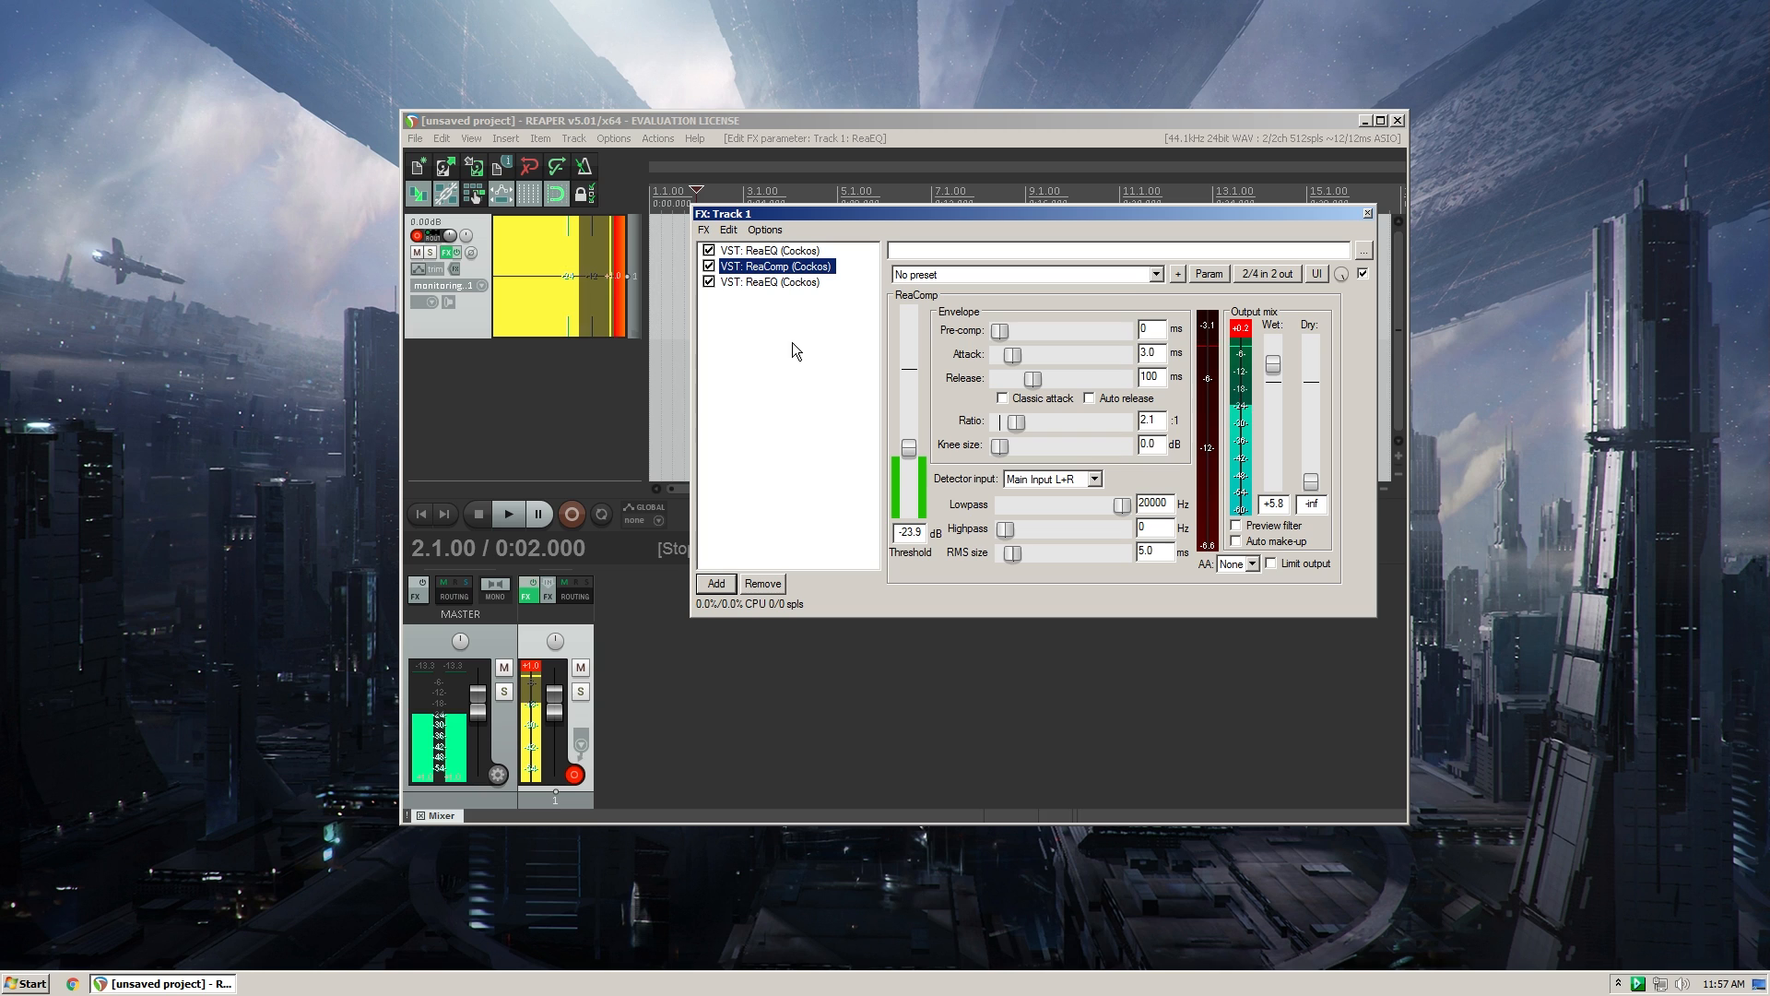
- Close track 1's FX window and bypass the track's effects
left_click(1368, 213)
left_click(451, 252)
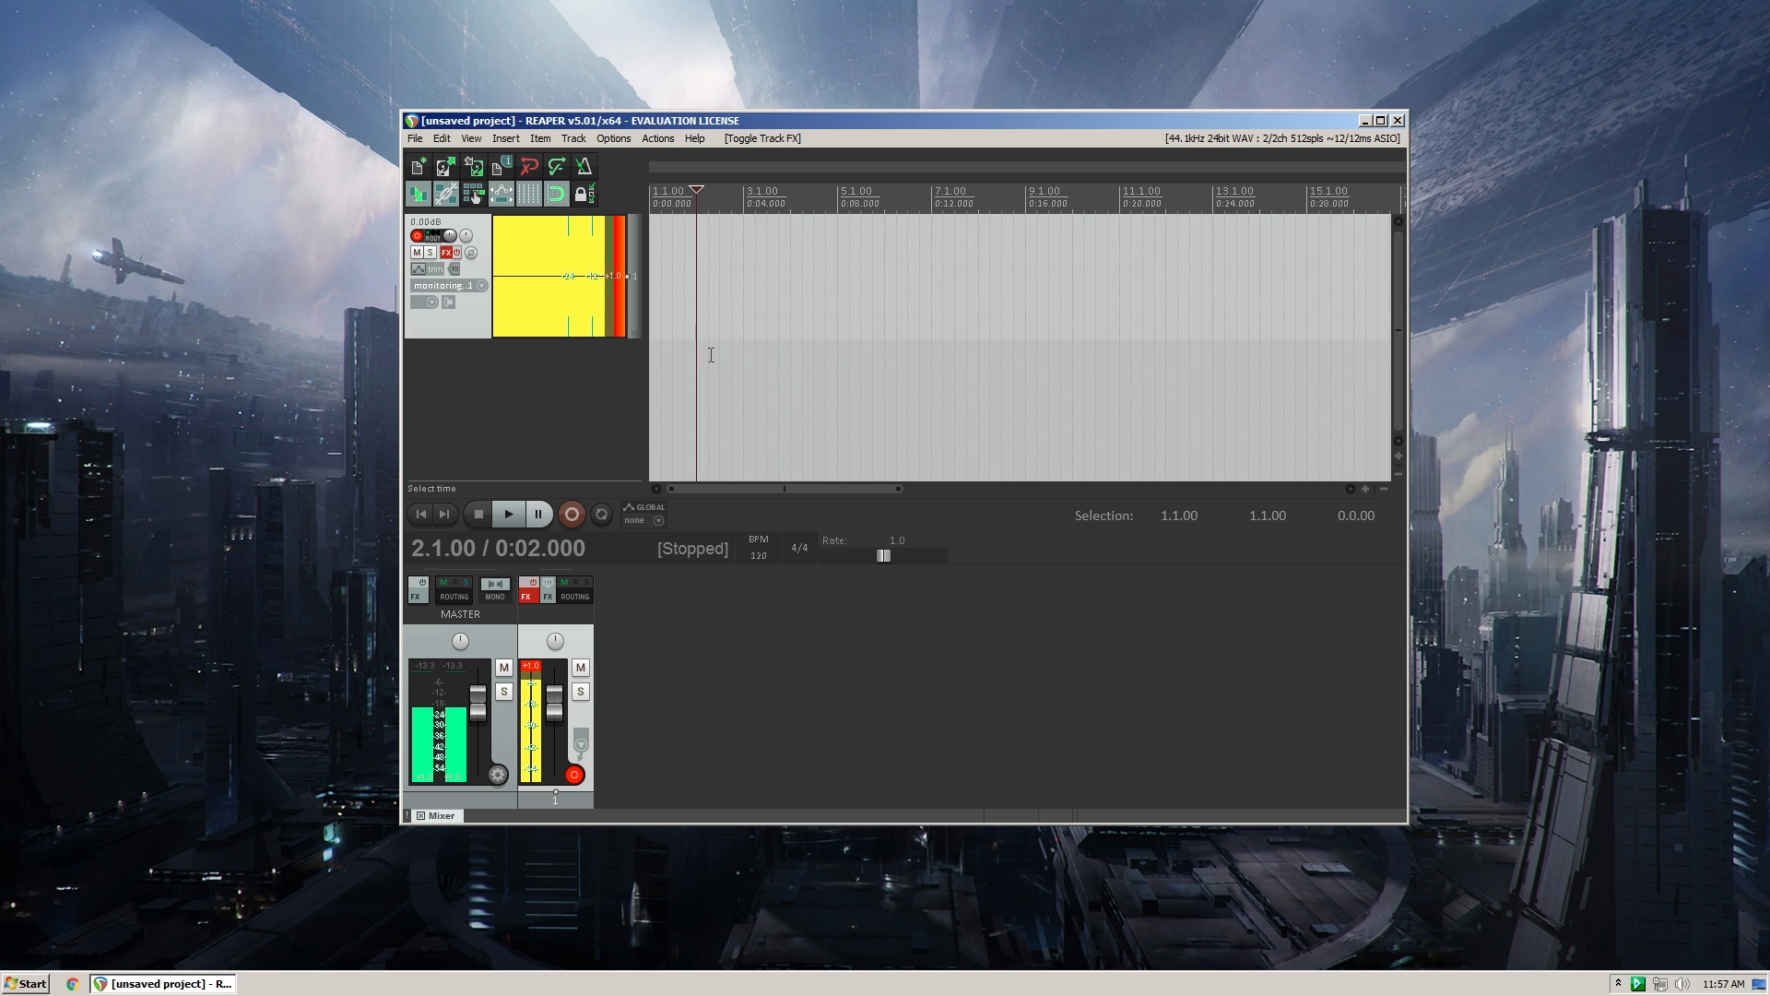